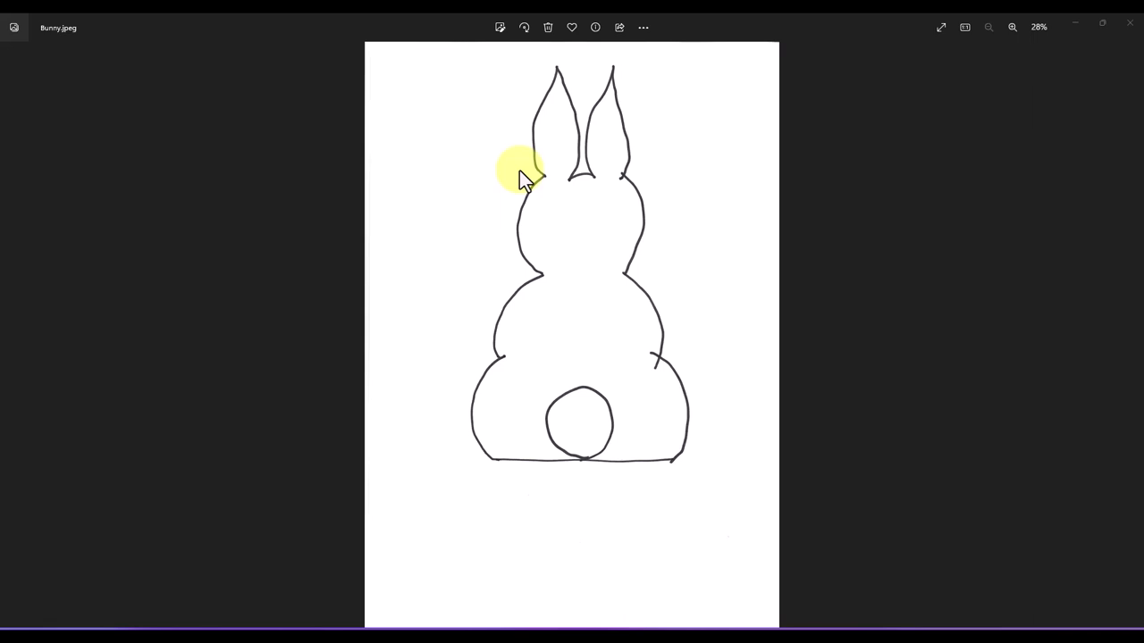
Switch to the Quilt Path software and open PatternCAD
left_click(652, 629)
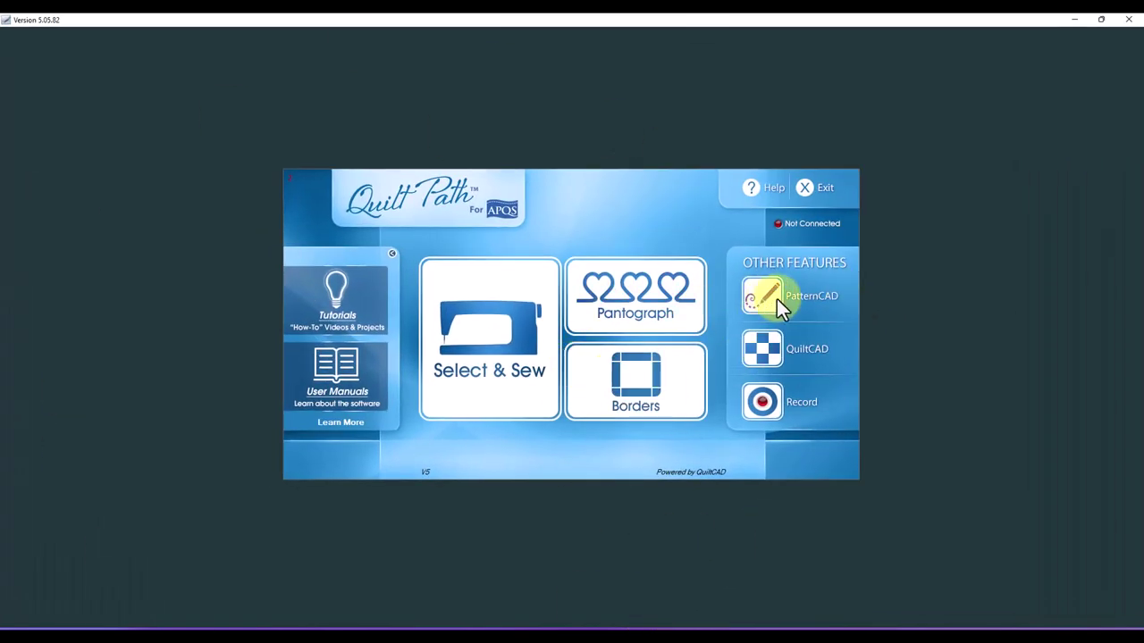
left_click(798, 306)
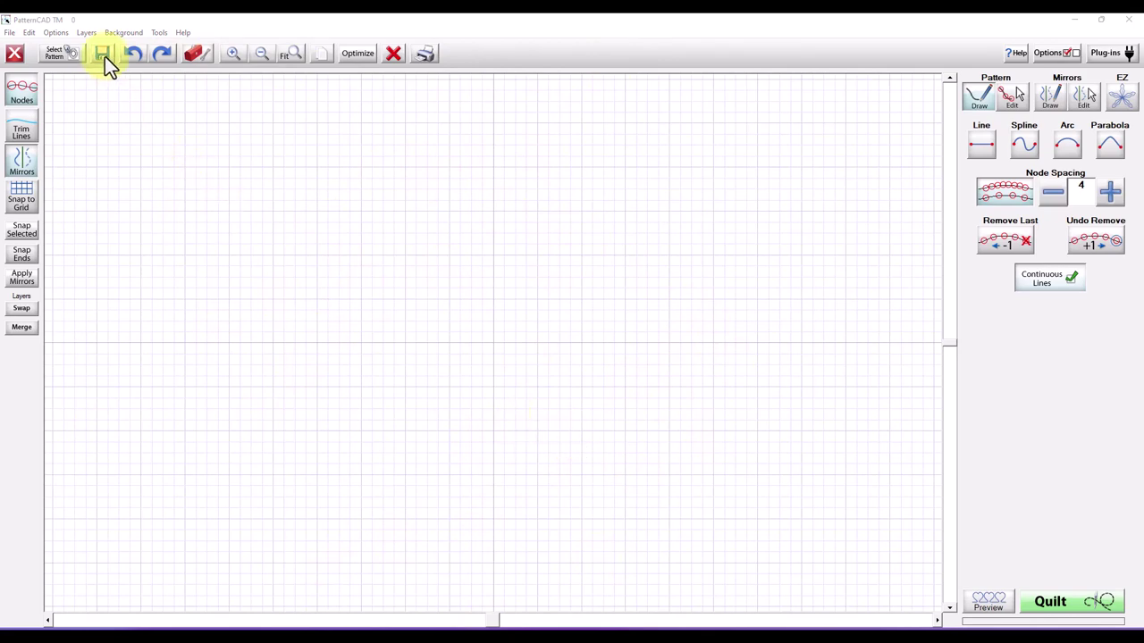
Load Bunny.jpeg from the Pictures > TQA > Hop folder as the background image
left_click(123, 33)
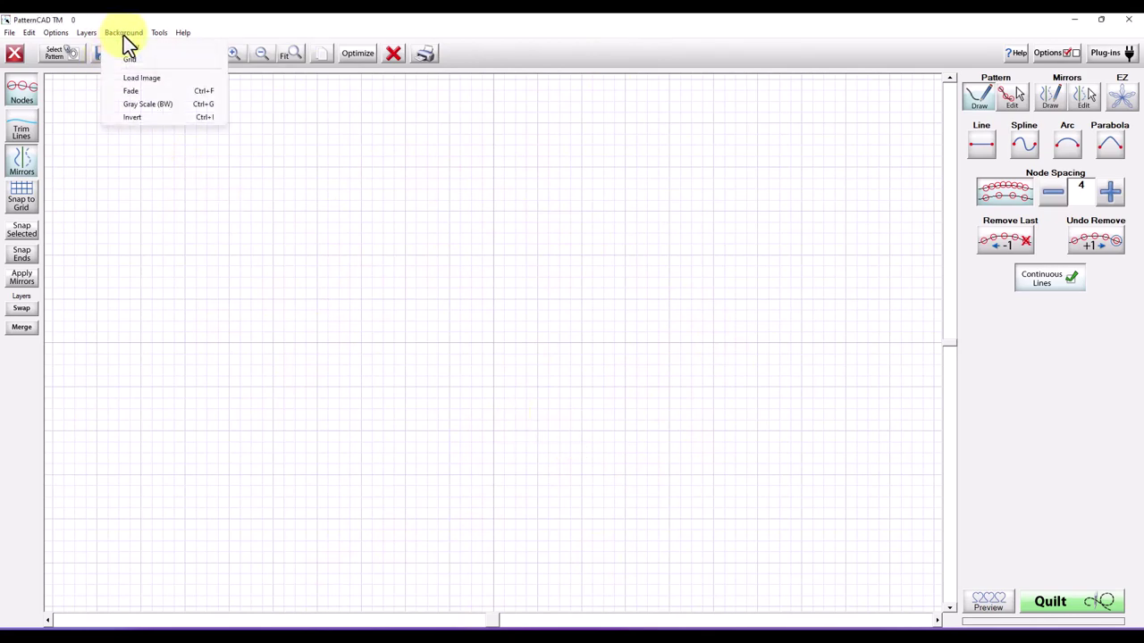
mouse_move(85, 35)
mouse_move(131, 33)
left_click(155, 81)
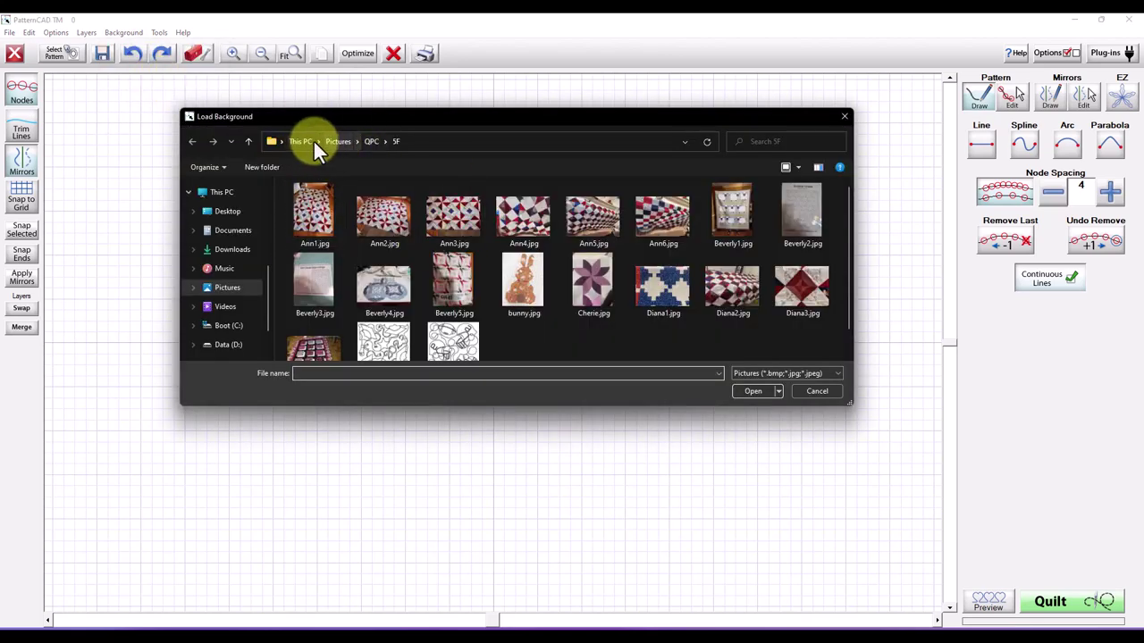
left_click(348, 143)
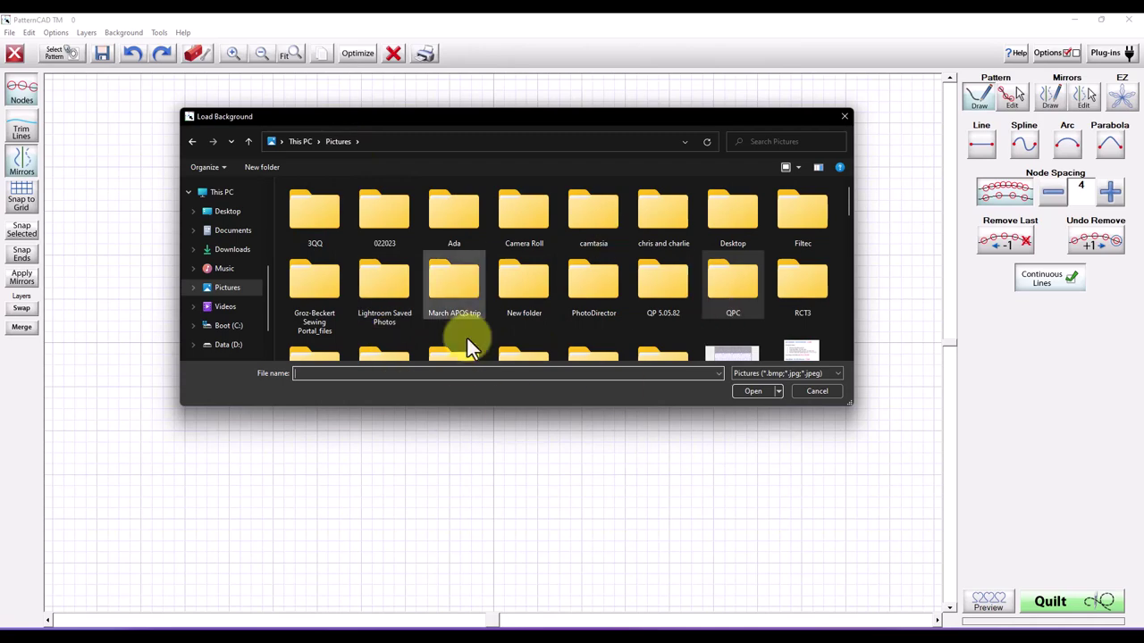
scroll(488, 285, "down", 5)
scroll(483, 284, "down", 5)
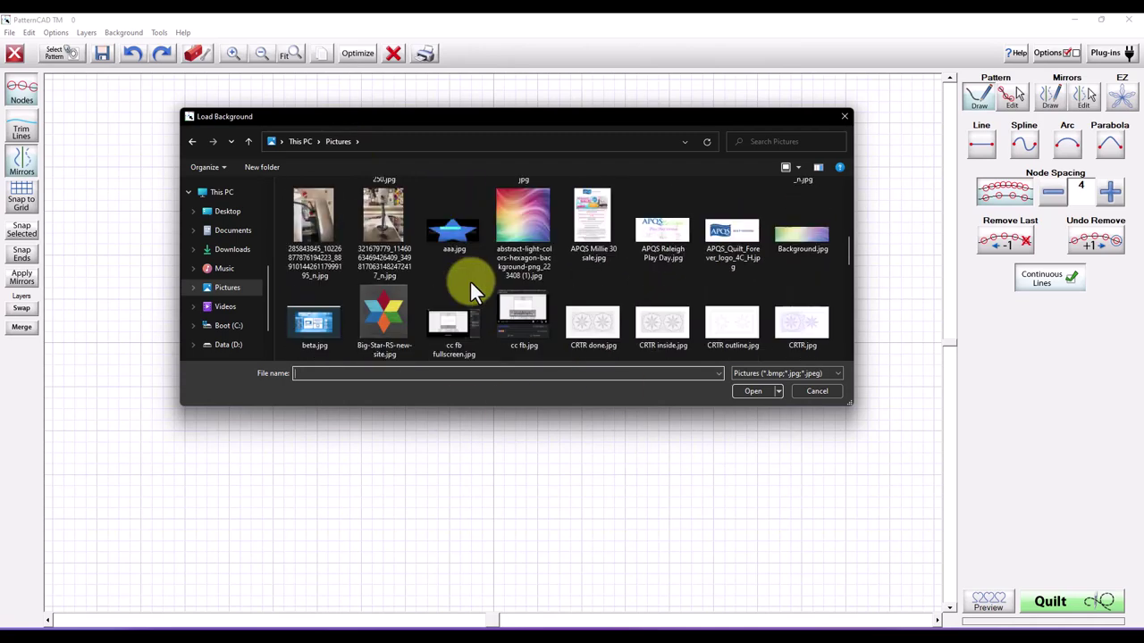
scroll(413, 294, "down", 3)
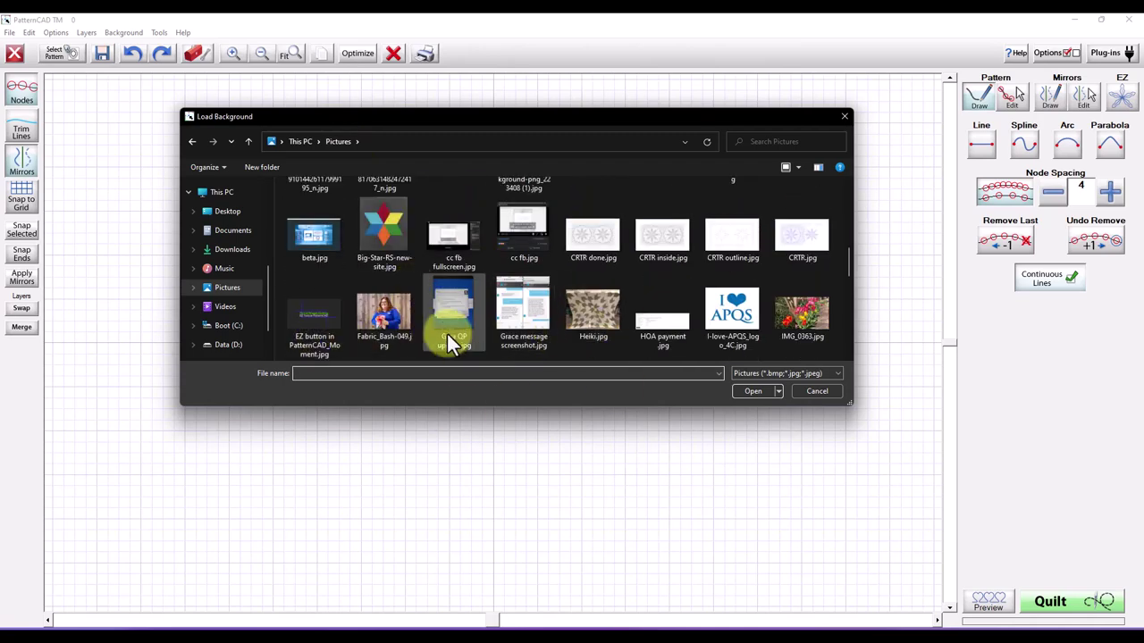
scroll(419, 317, "down", 2)
scroll(416, 313, "up", 5)
scroll(419, 313, "up", 5)
scroll(524, 327, "down", 1)
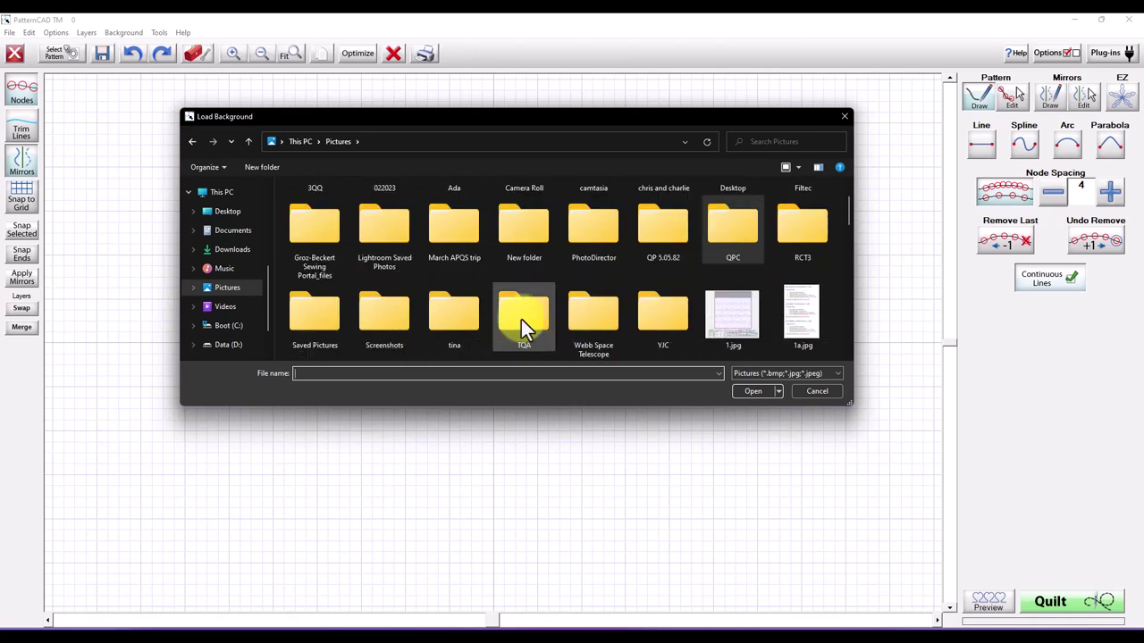
double_click(525, 318)
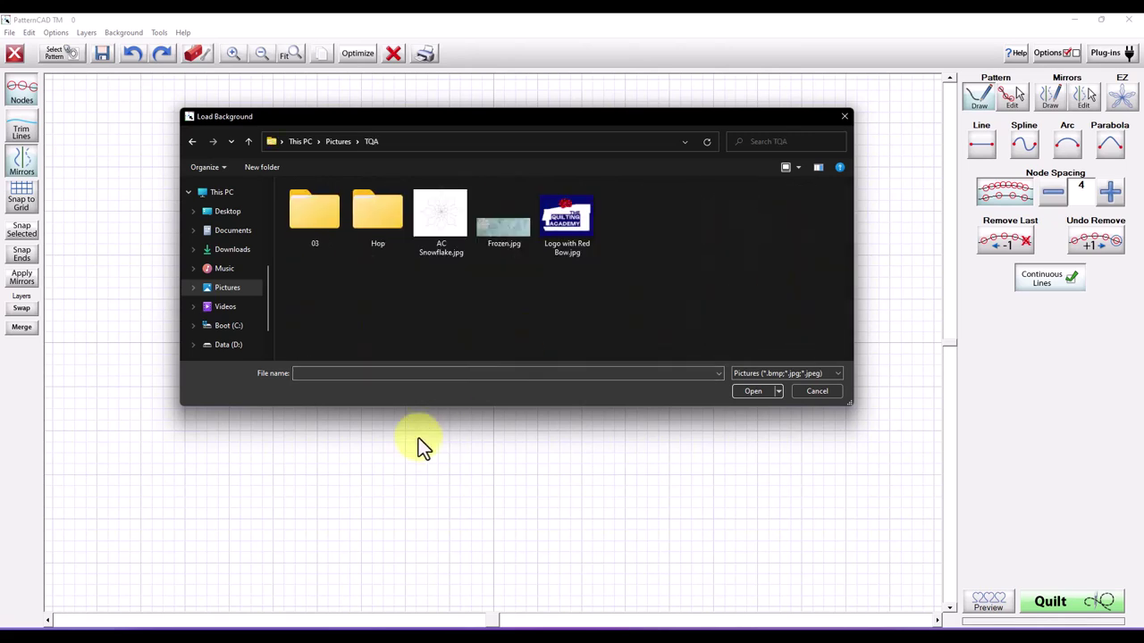
double_click(376, 216)
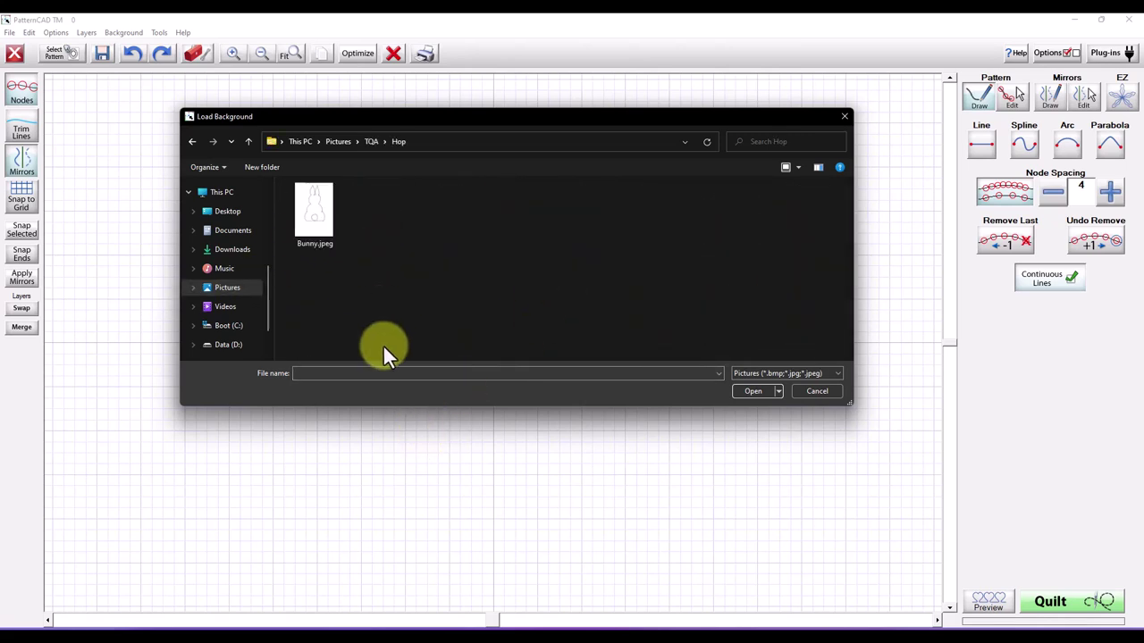
double_click(319, 215)
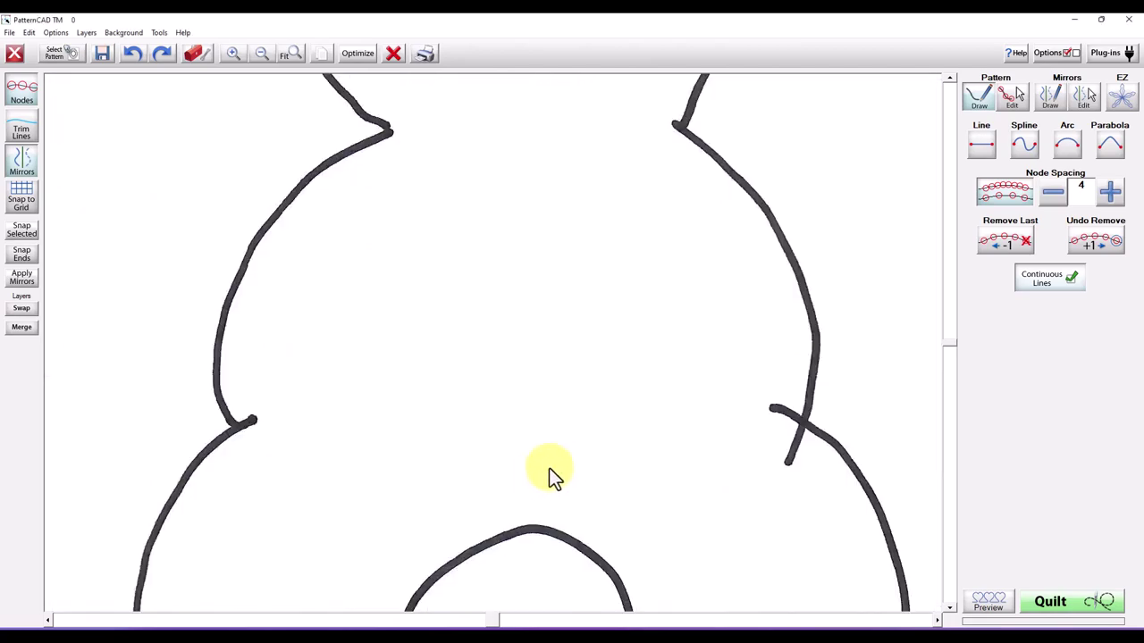
Turn on Snap to Grid for tracing the full bunny sketch
left_click(254, 54)
left_click(253, 54)
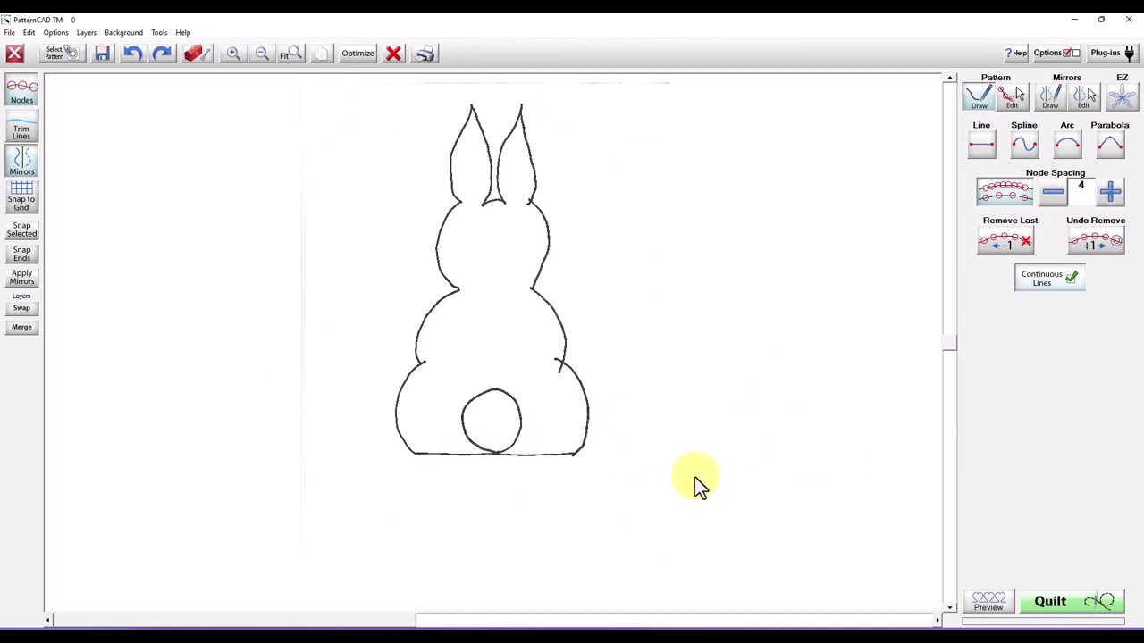
left_click(28, 197)
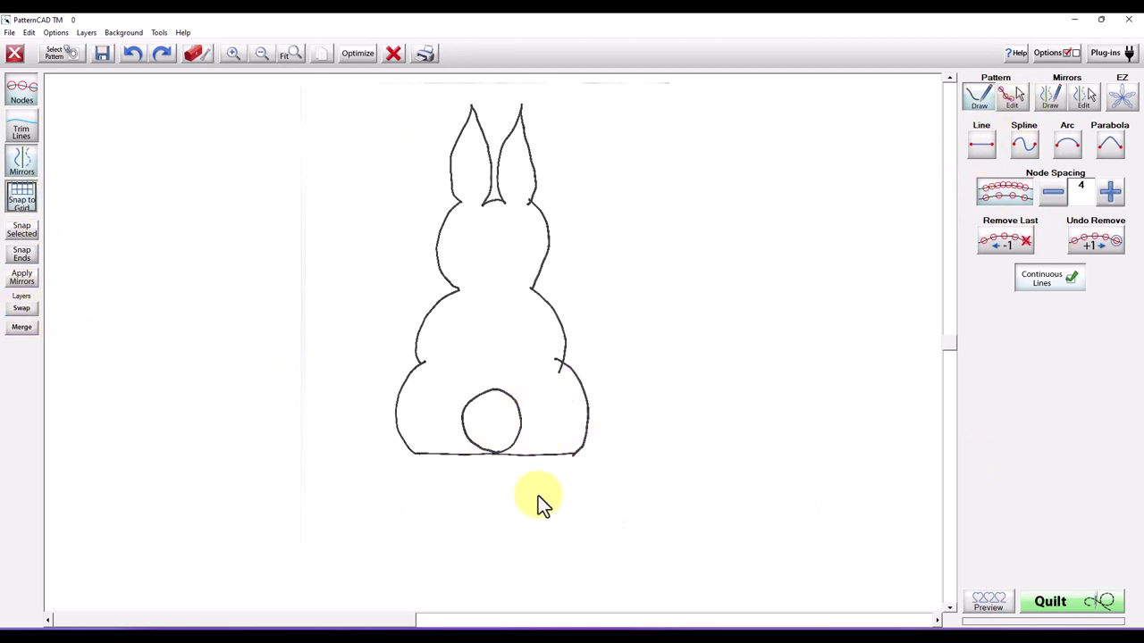
With the Arc tool, trace the left half of the base line and the lower left body, bending the arc onto the sketch
left_click(1068, 144)
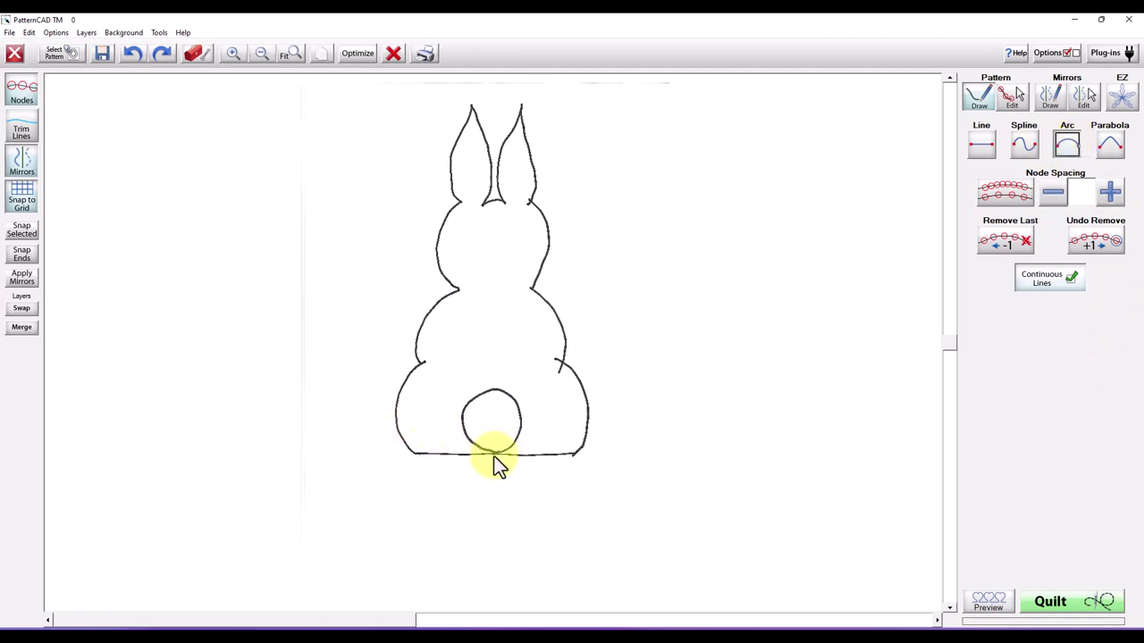
left_click(414, 454)
left_click(422, 365)
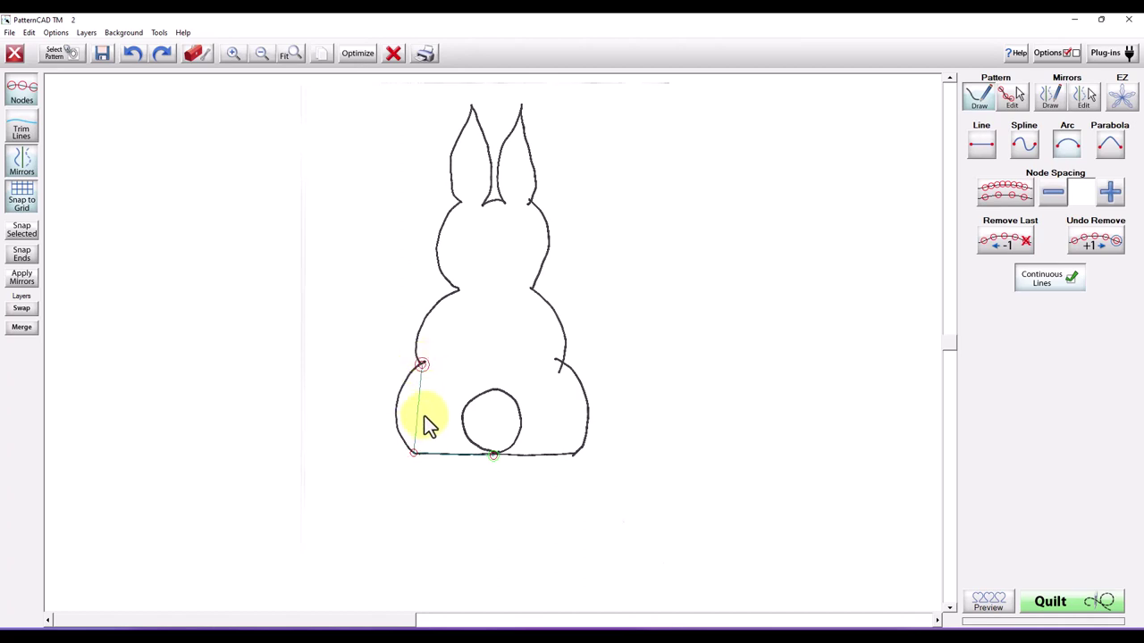
right_click(427, 424)
left_click(397, 411)
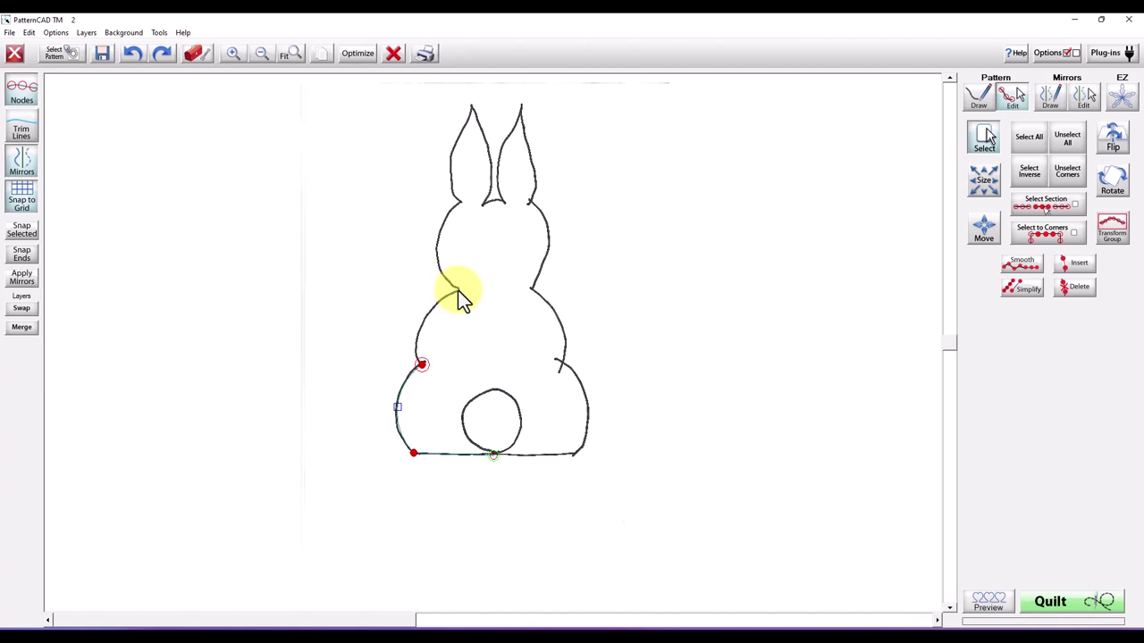
Add an arc from the lower body's upper node to the neck and bend it along the middle body's left outline
right_click(459, 288)
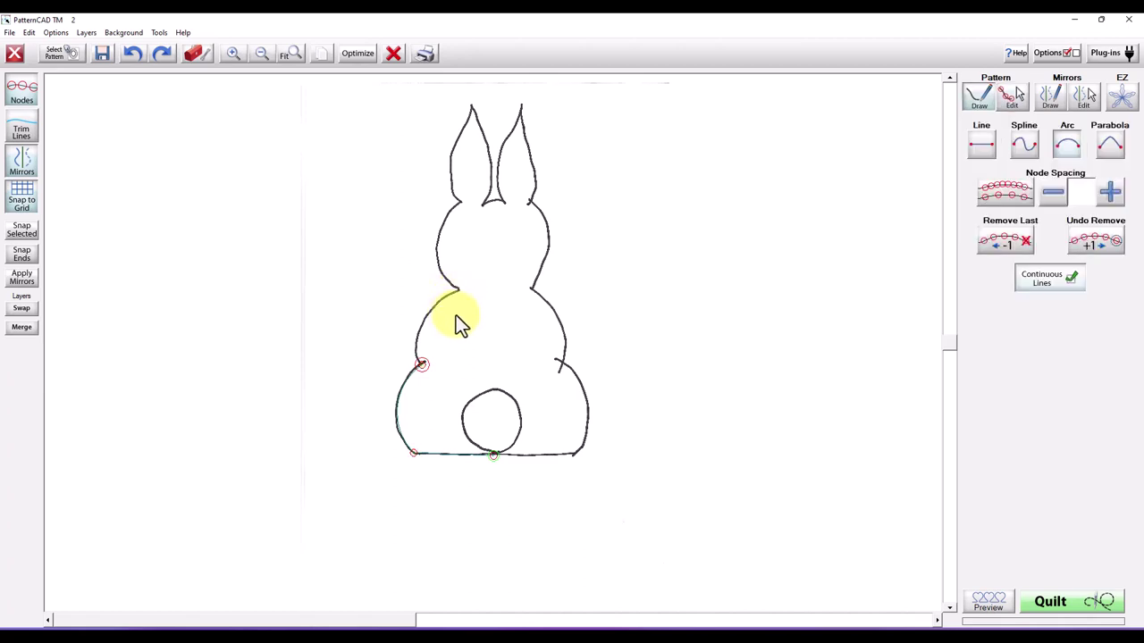
left_click(460, 292)
right_click(446, 326)
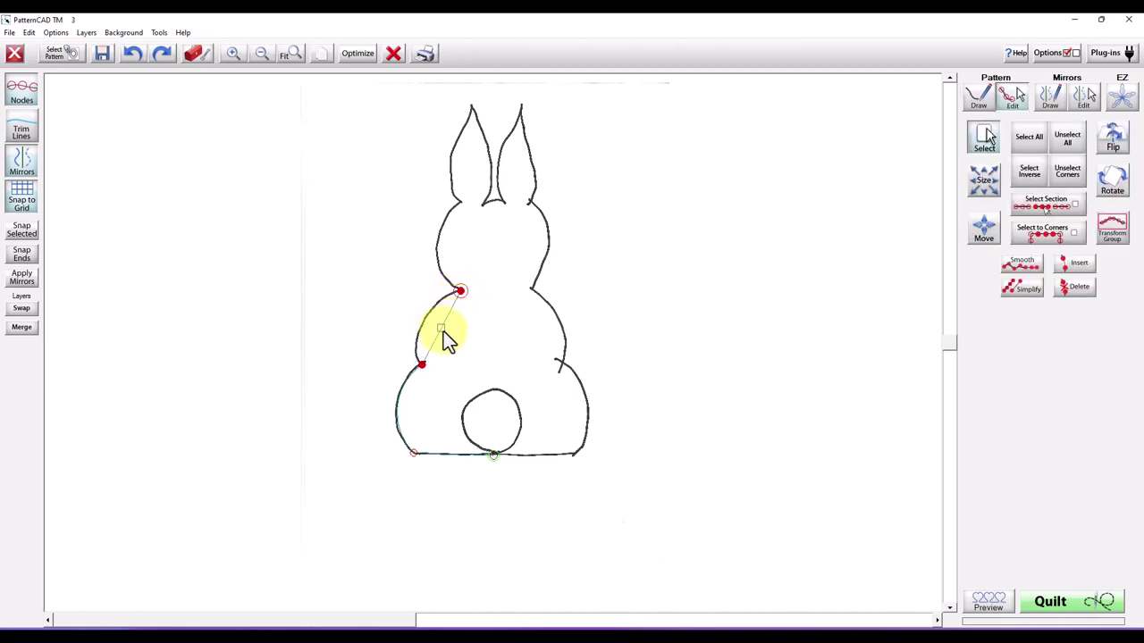
left_click(423, 322)
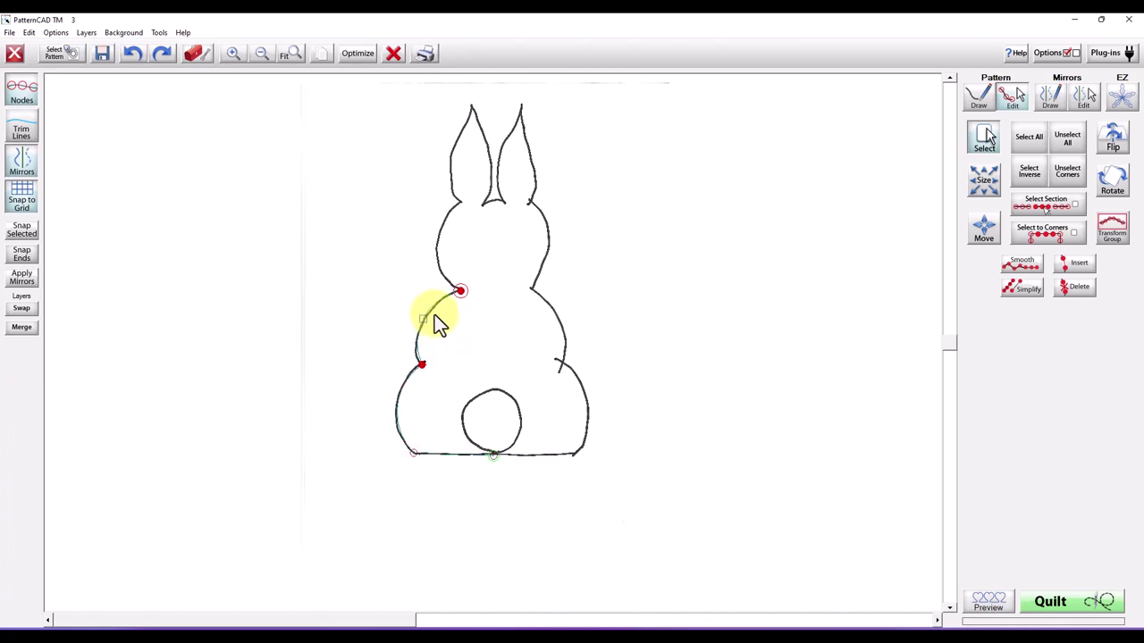
Add an arc from the neck to the left ear's outer base and bend it along the head's outline
right_click(461, 205)
left_click(459, 203)
right_click(459, 234)
left_click_drag(456, 255, 436, 252)
Draw two Spline segments for the left ear, from its outer base to the tip and down to its inner base
left_click(979, 96)
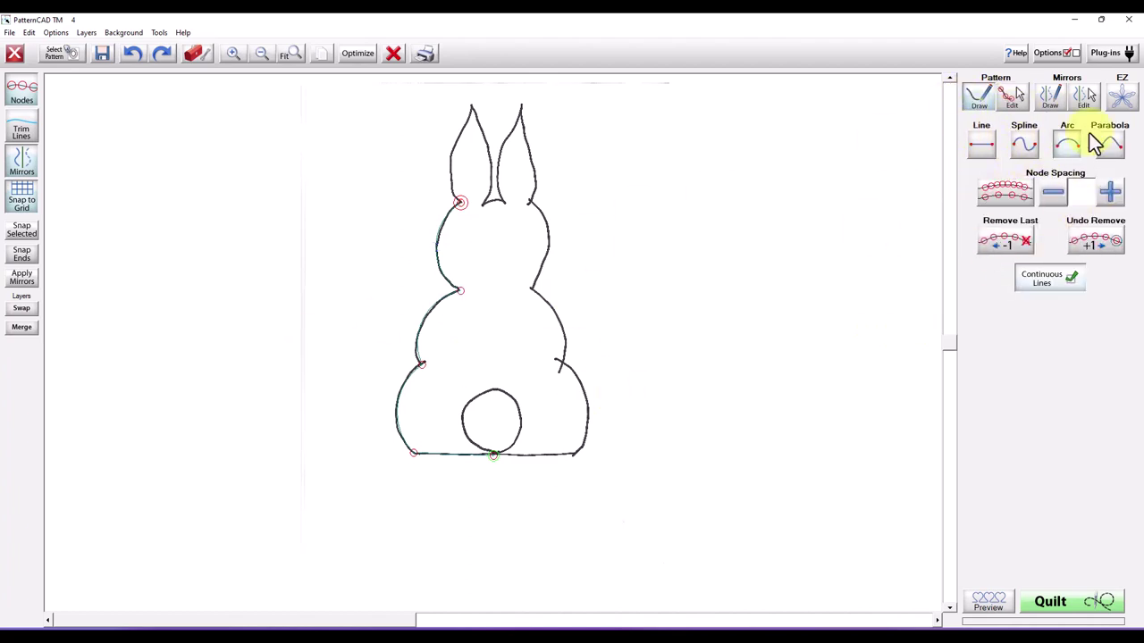
left_click(980, 97)
left_click(1025, 144)
left_click(470, 104)
left_click(482, 202)
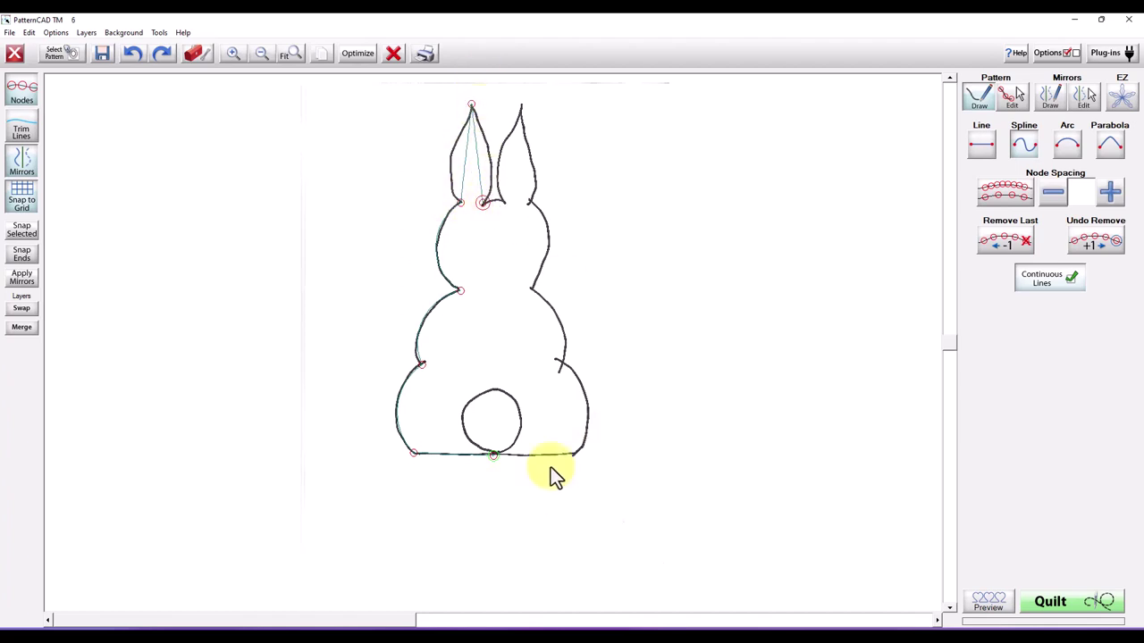
Reverse the whole line's stitching direction in Optimize so the end point sits at the centre of the bunny's base
left_click(483, 454)
left_click(357, 57)
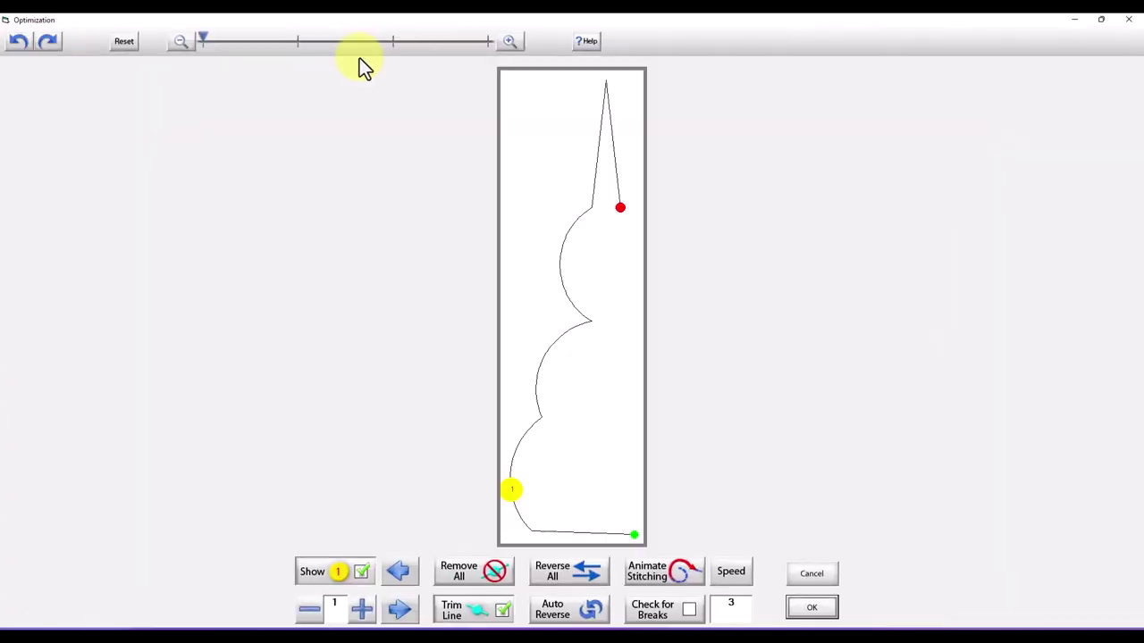
left_click(633, 533)
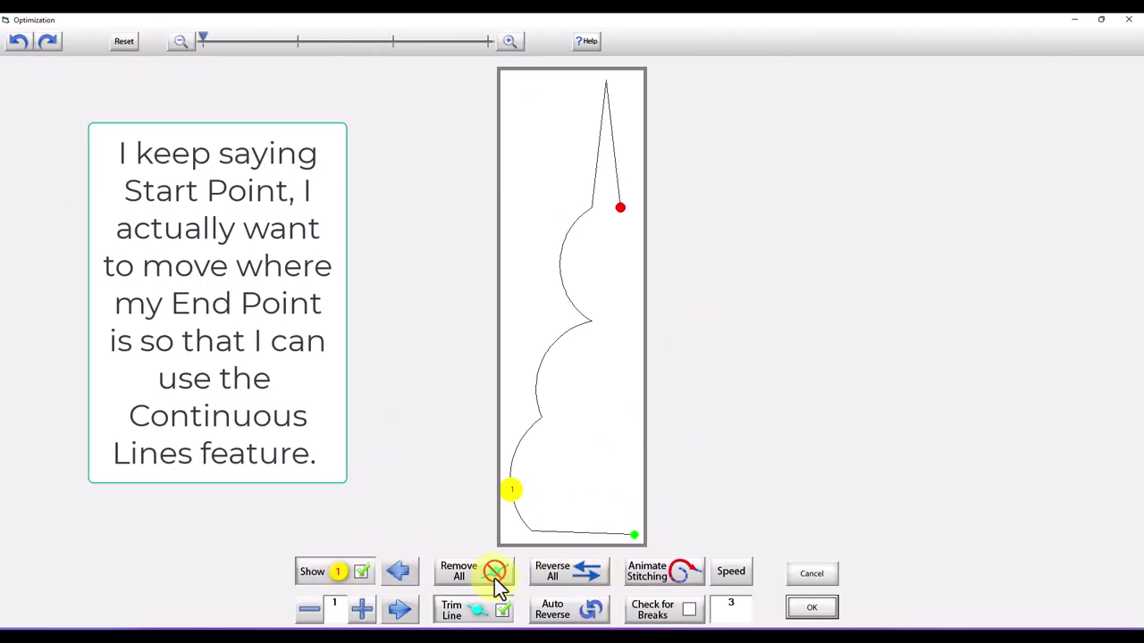
left_click(571, 579)
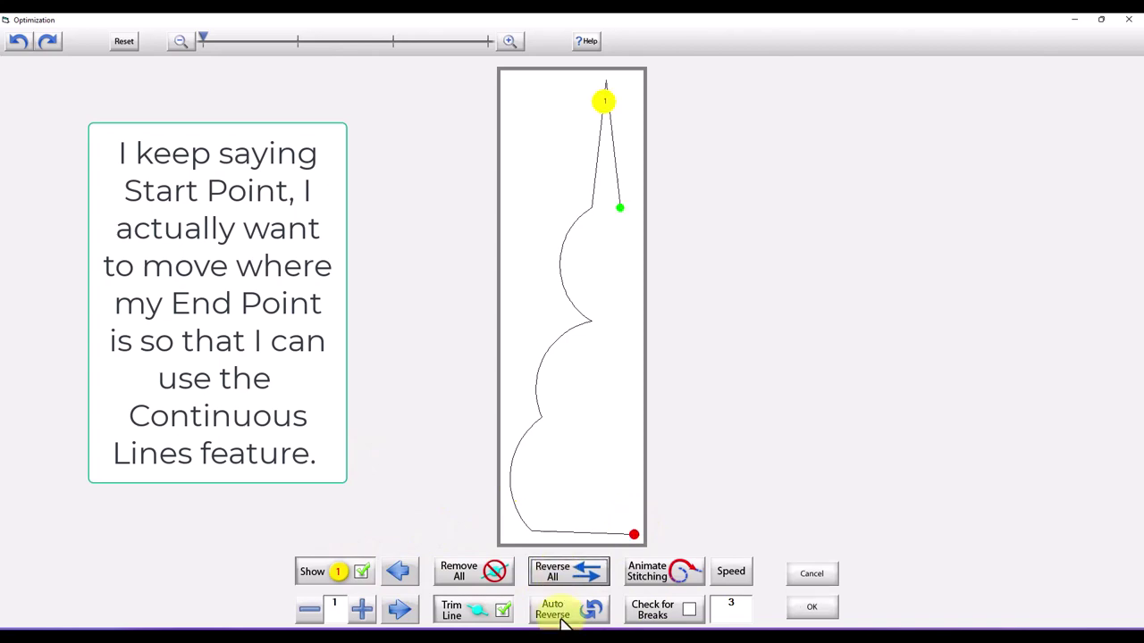
left_click(809, 607)
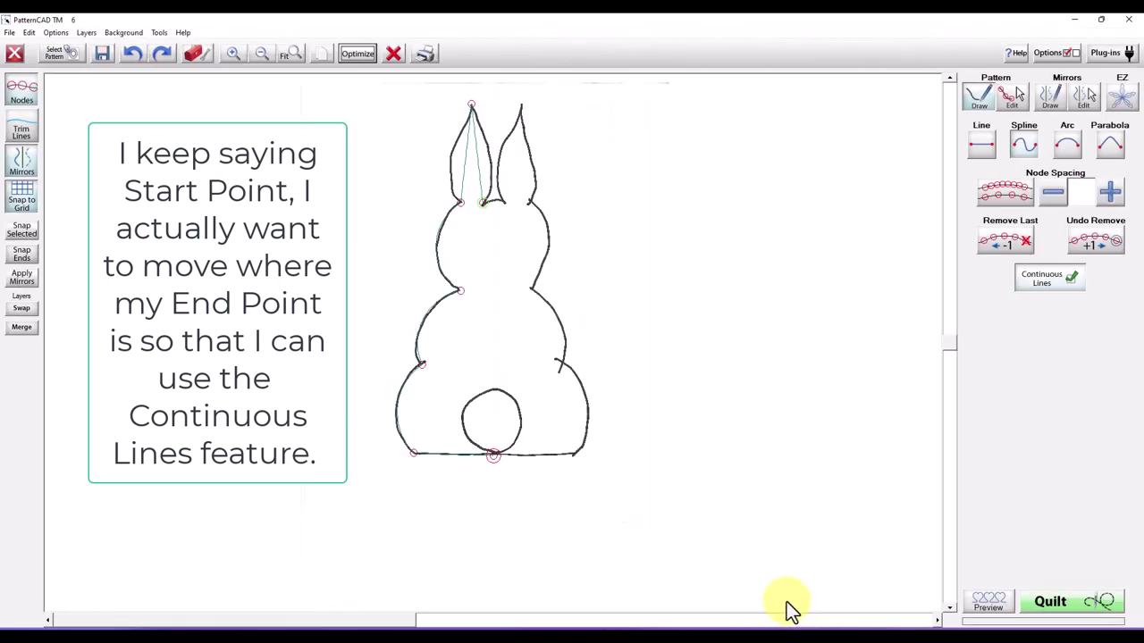
Draw a segment from the base centre to the tail's top, change its line type to Arc and bend it along the tail's right half
left_click(492, 392)
right_click(495, 433)
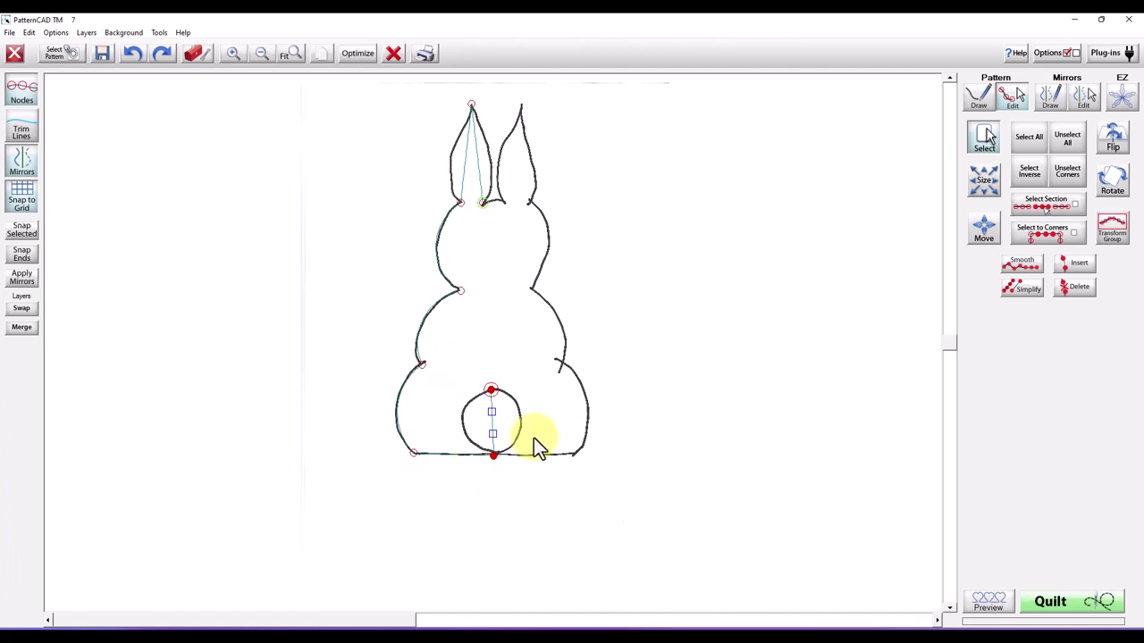
right_click(689, 368)
mouse_move(712, 553)
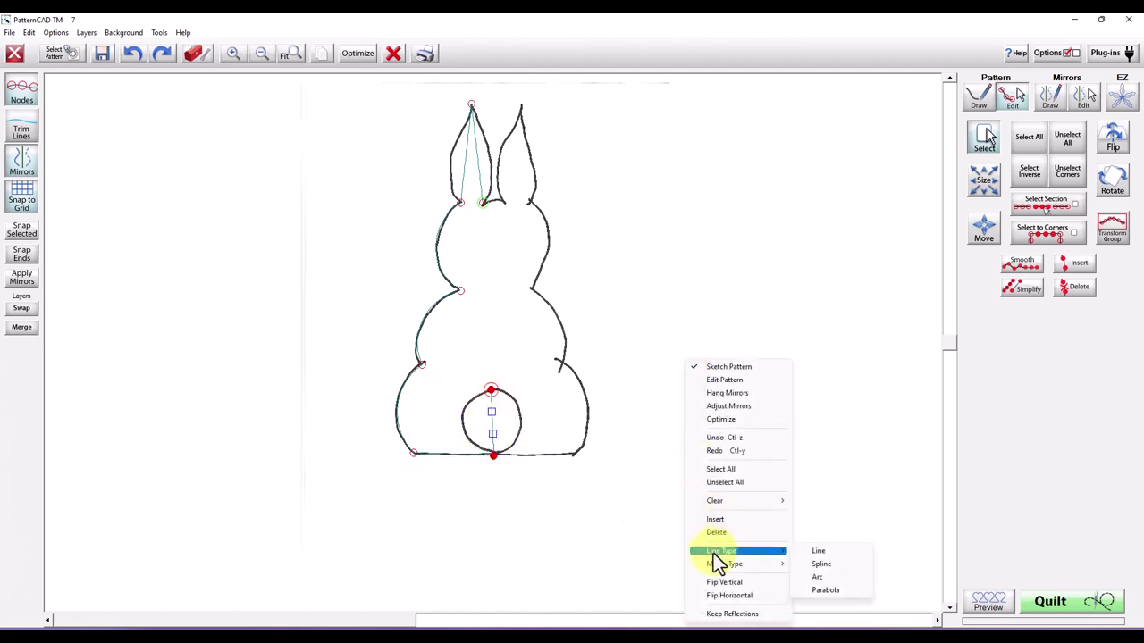
left_click(835, 574)
left_click_drag(492, 421, 509, 435)
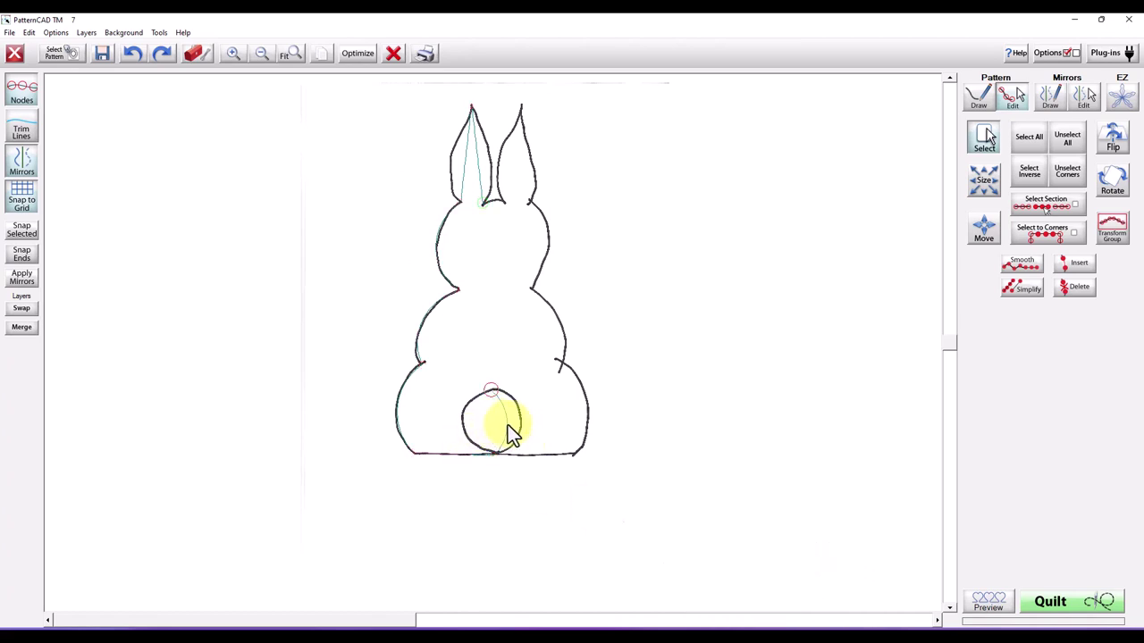
left_click(521, 425)
Switch the background from the bunny image to the grid
left_click(125, 34)
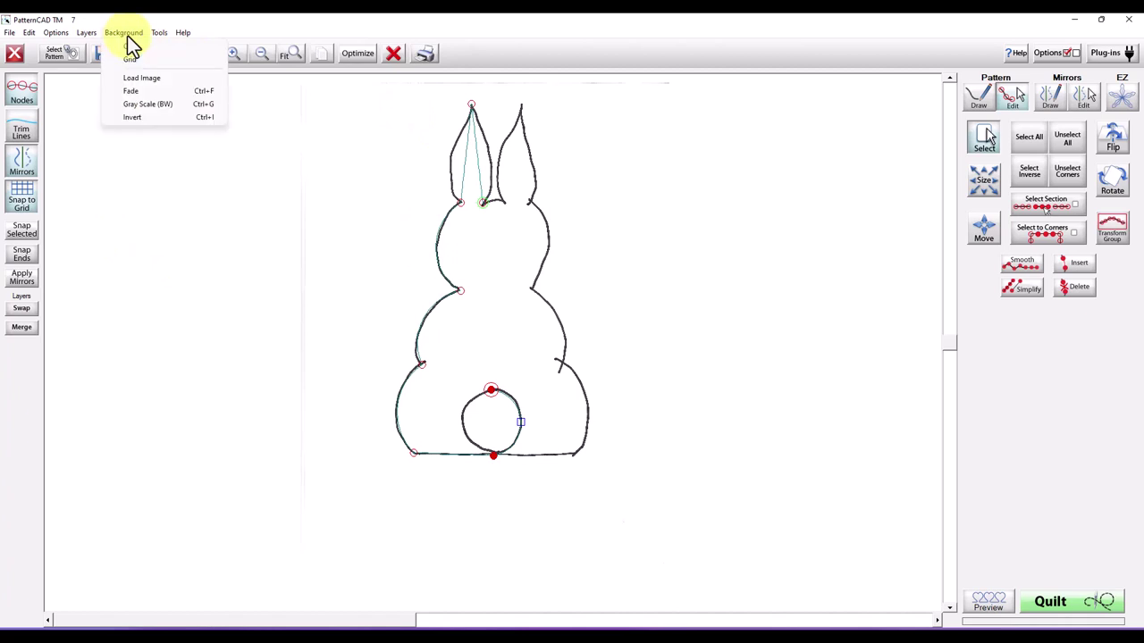
left_click(142, 62)
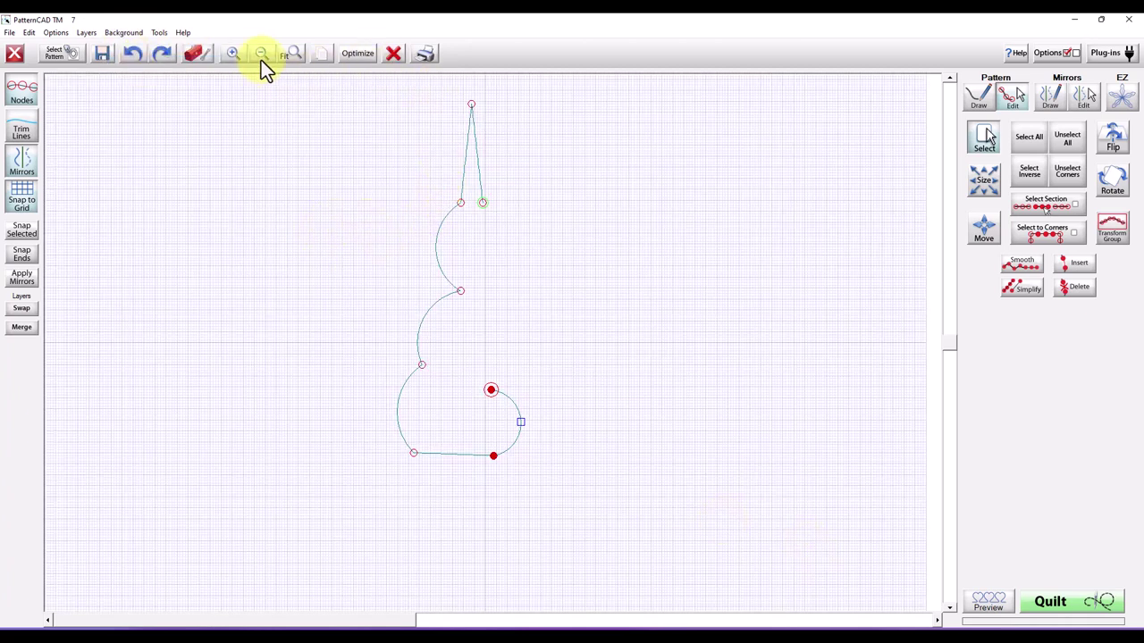
left_click(238, 55)
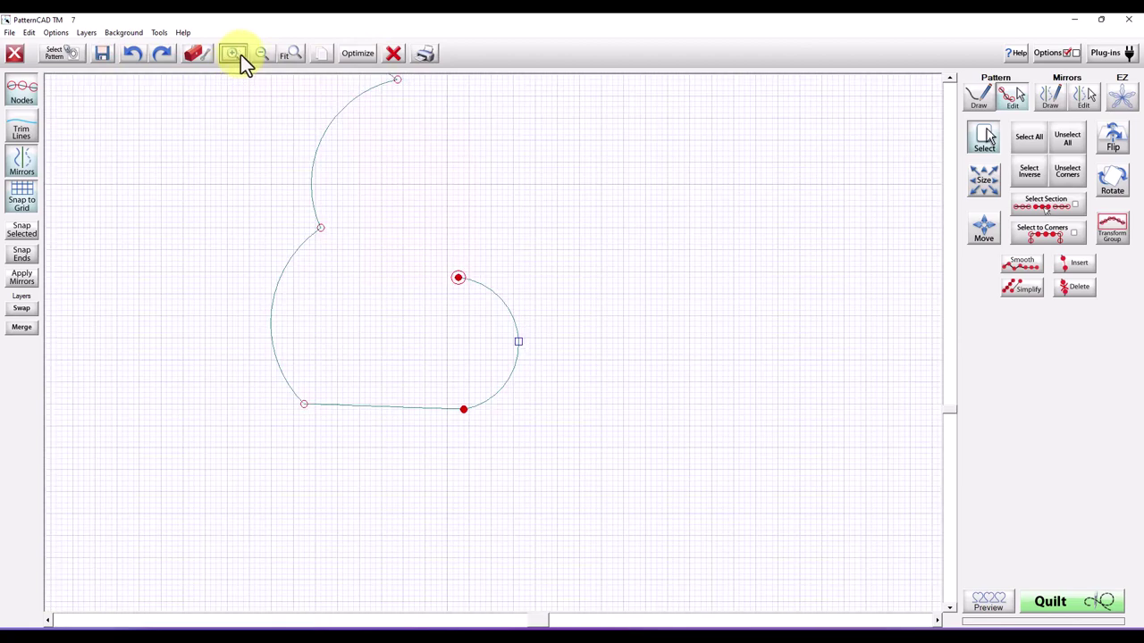
left_click(948, 80)
left_click_drag(948, 80, 950, 79)
left_click(951, 79)
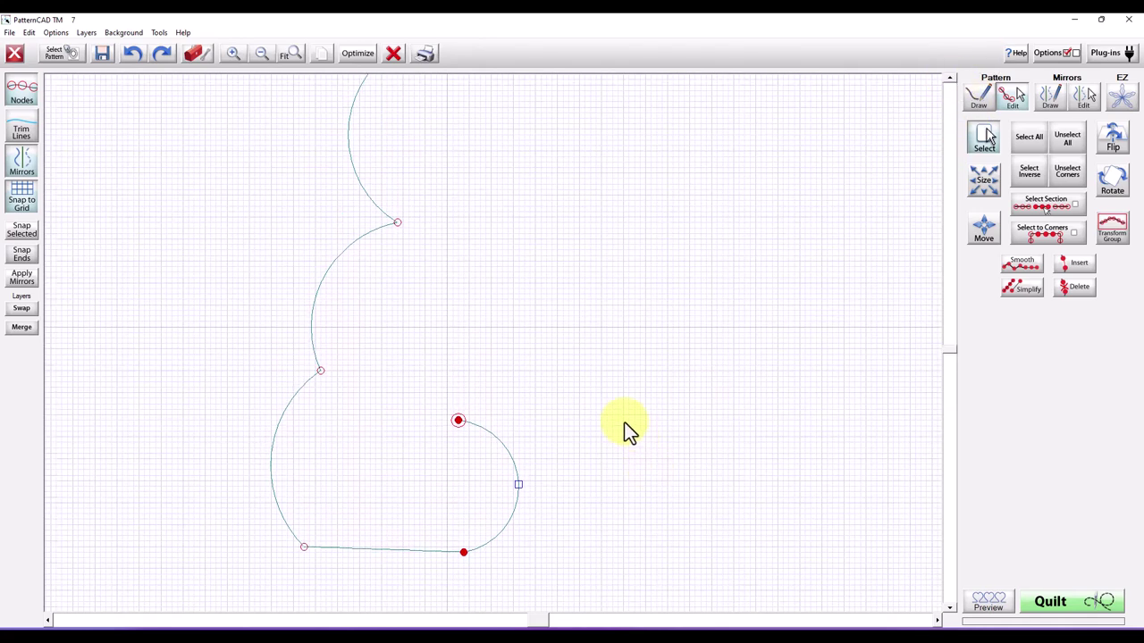
Select all nodes of the traced half bunny and duplicate the outline
left_click(263, 57)
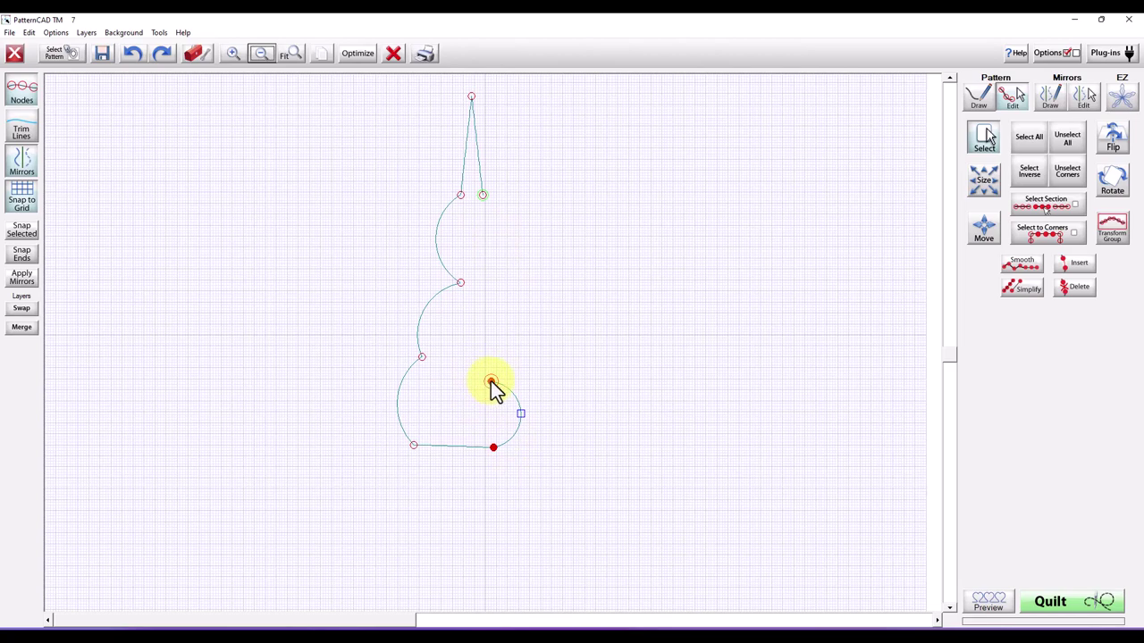
left_click(1025, 138)
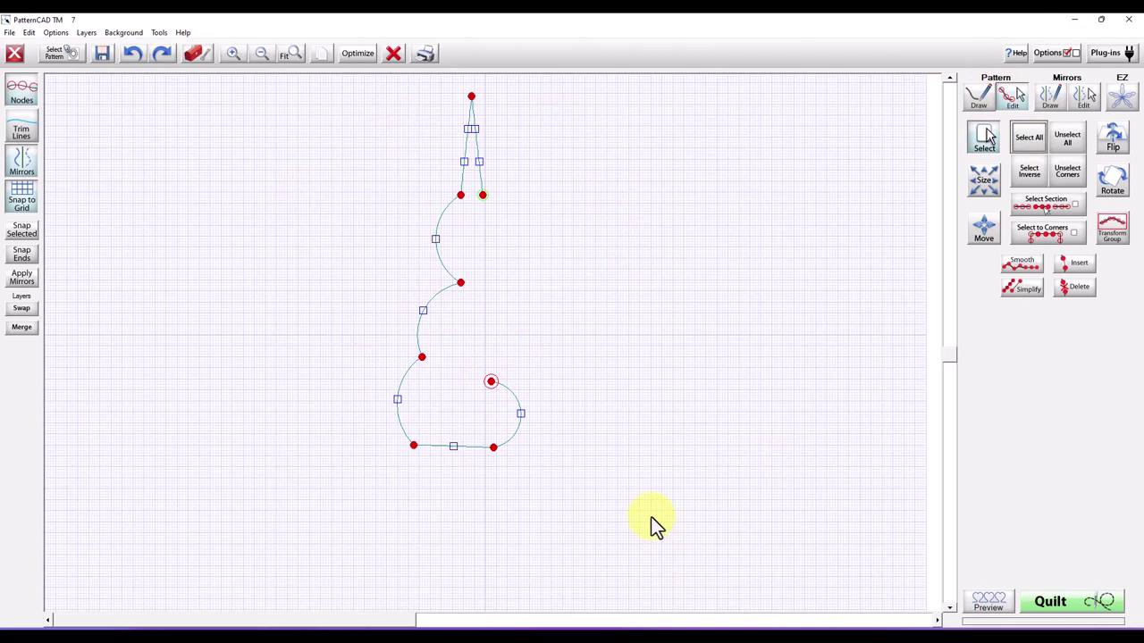
left_click(324, 55)
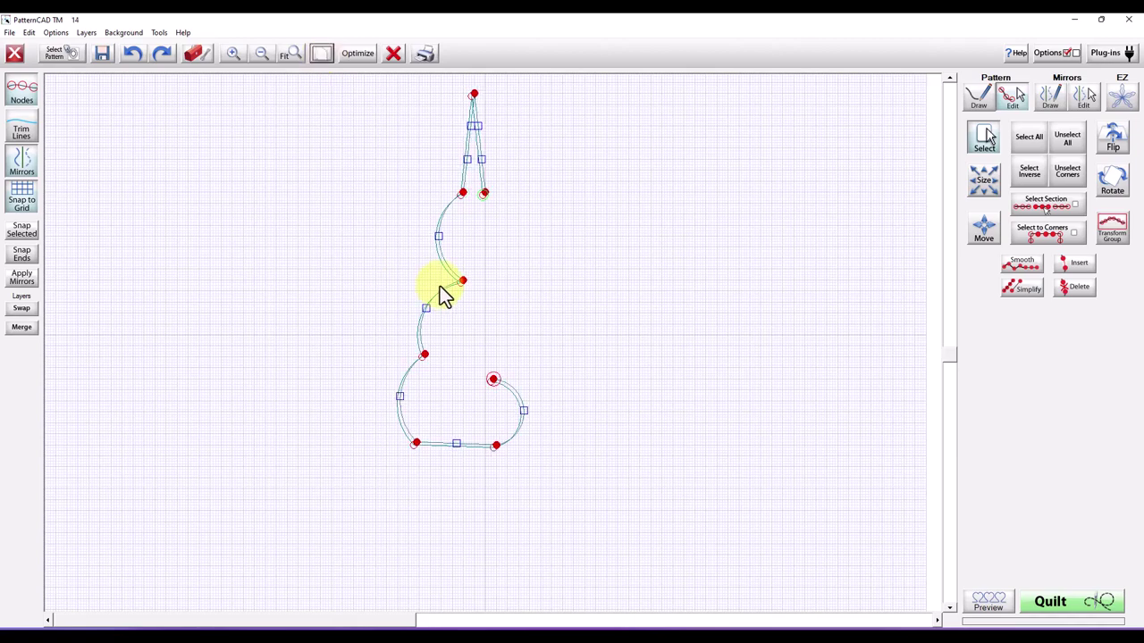
Flip the duplicated half bunny horizontally and place it on the original's right so the two halves meet at the tail's top
left_click_drag(488, 385, 622, 384)
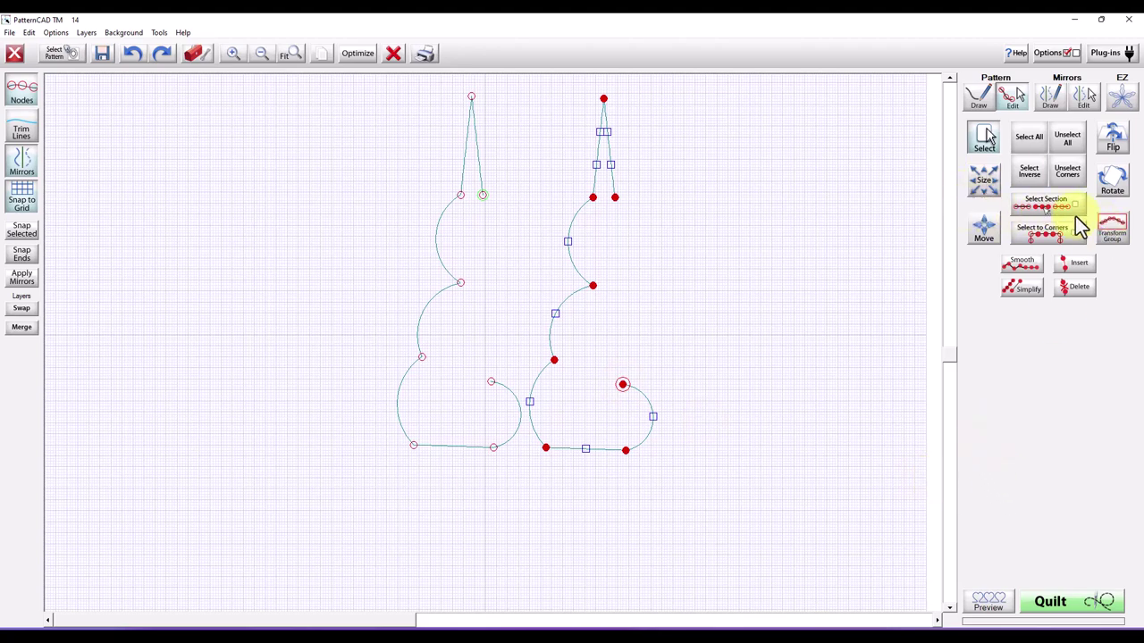
left_click(1112, 136)
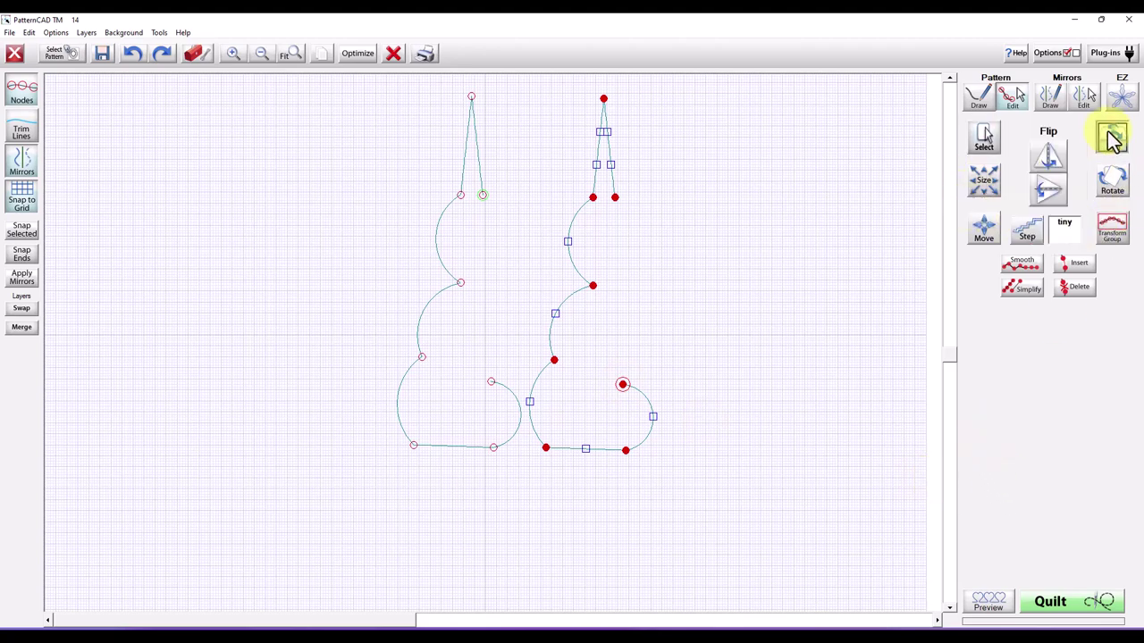
left_click(1051, 161)
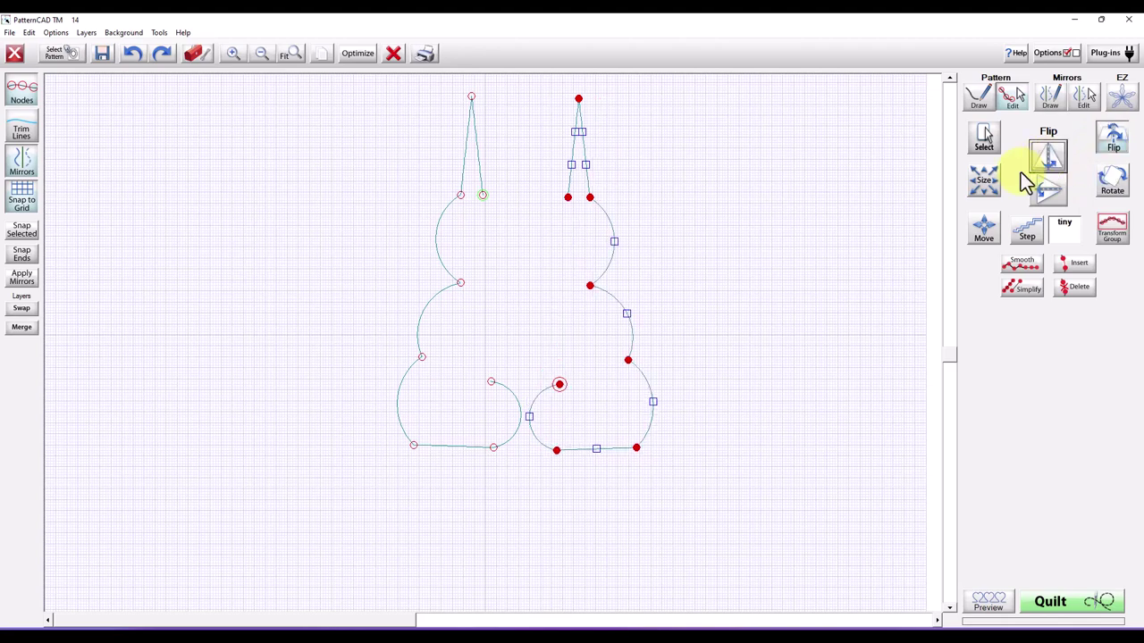
left_click_drag(559, 384, 487, 386)
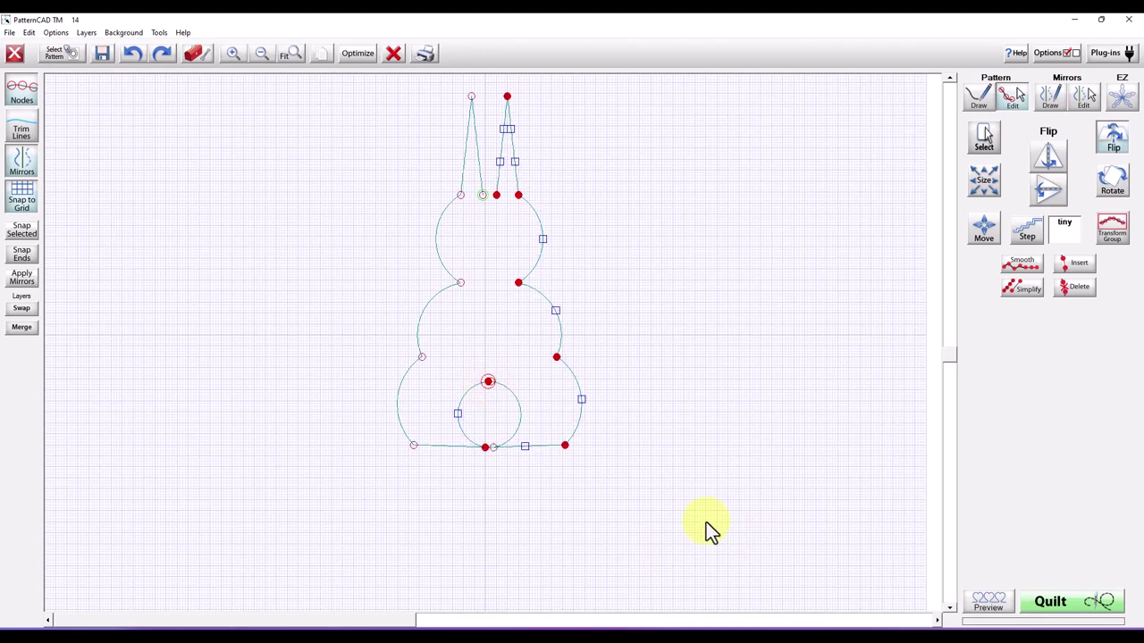
Select the entire mirrored half as a section and shift it slightly right so both tail-top nodes coincide, then clear the selection
left_click_drag(509, 482, 451, 356)
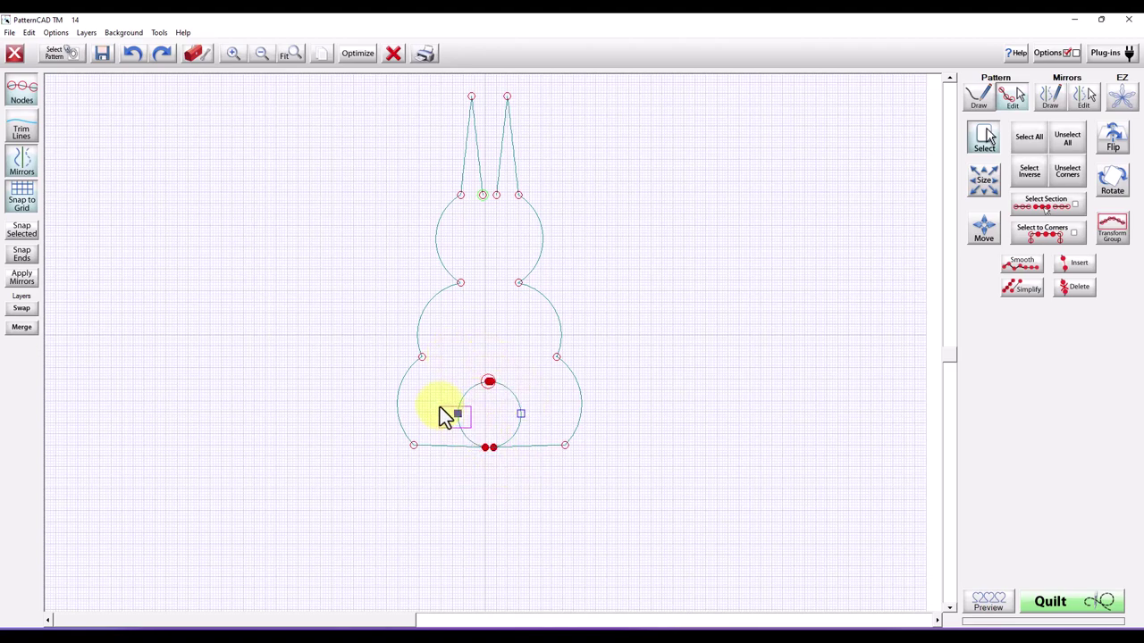
left_click(488, 382)
left_click(231, 55)
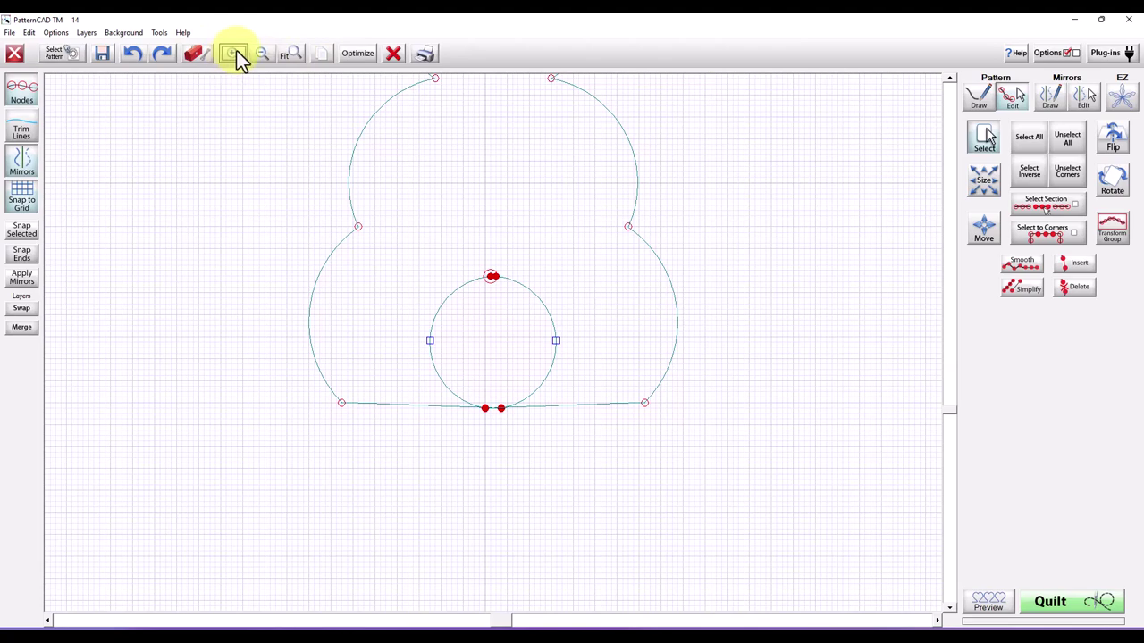
left_click(234, 51)
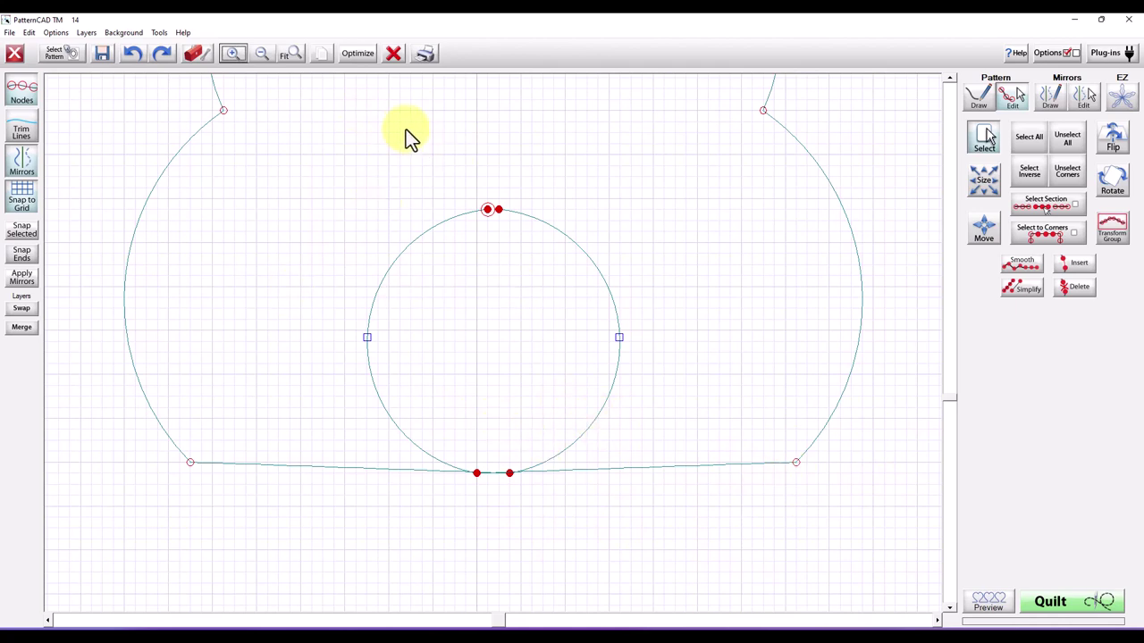
left_click(1067, 139)
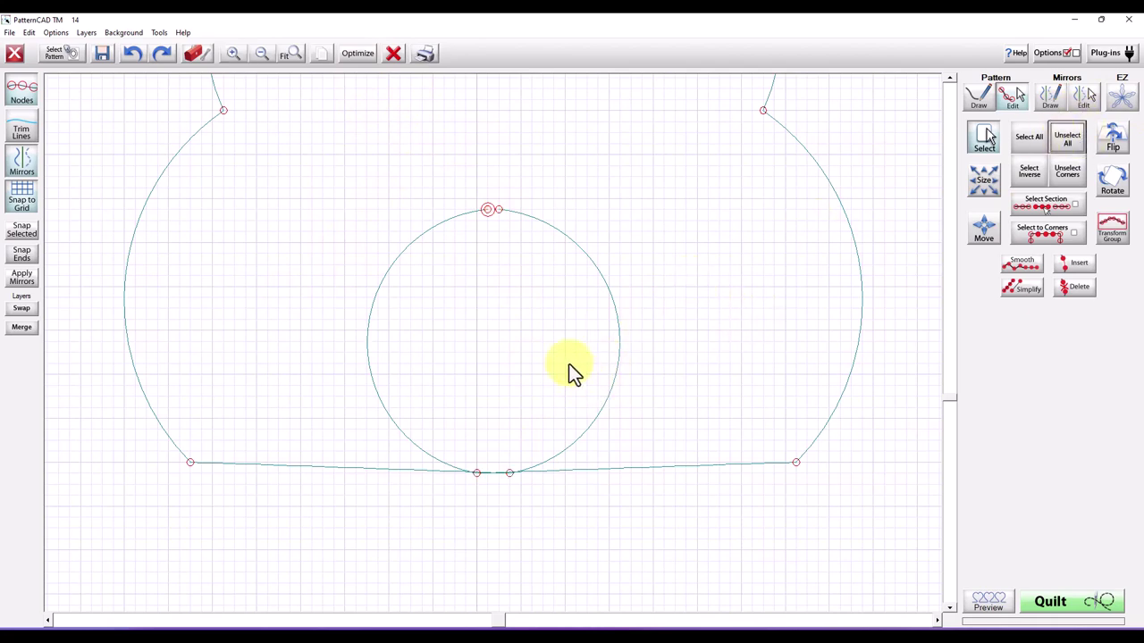
left_click(484, 211)
left_click(1076, 207)
left_click_drag(817, 503, 773, 442)
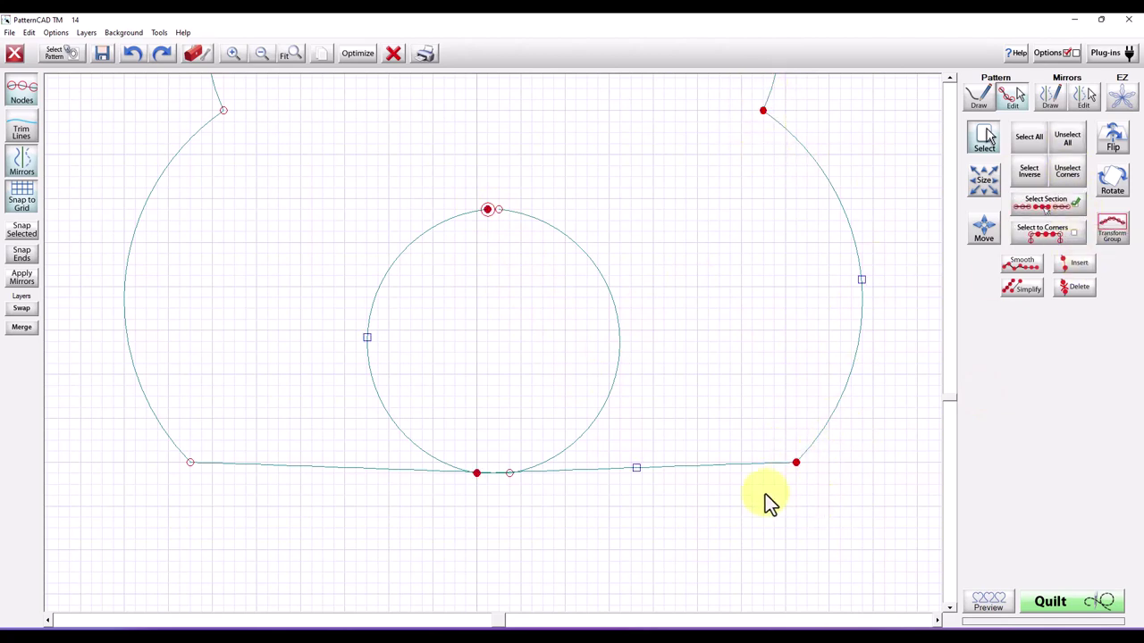
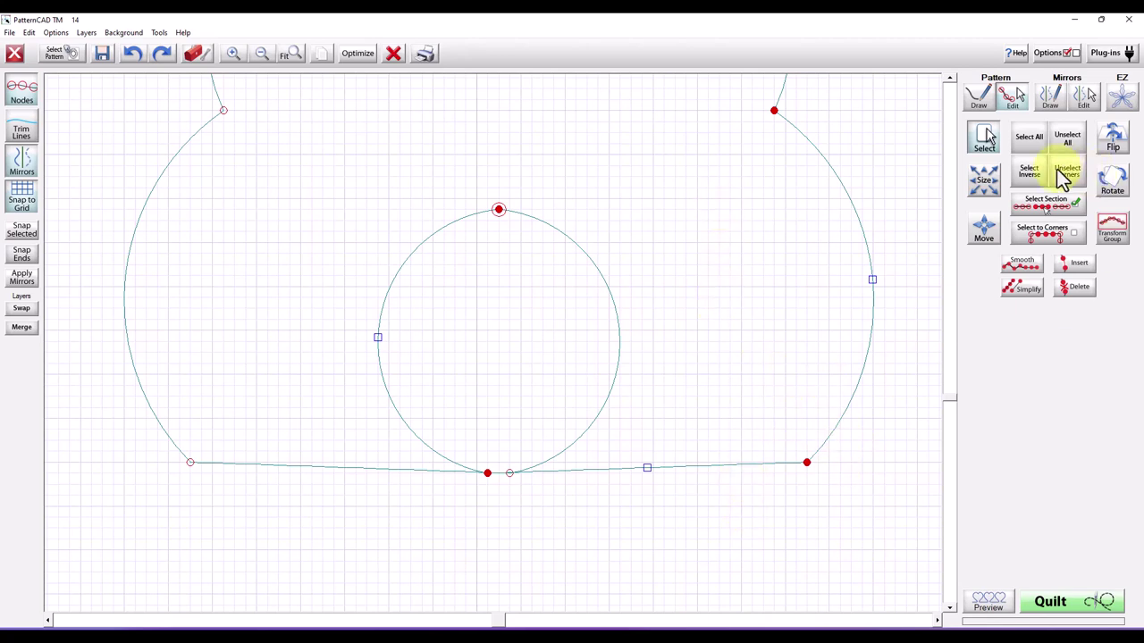
left_click(1071, 138)
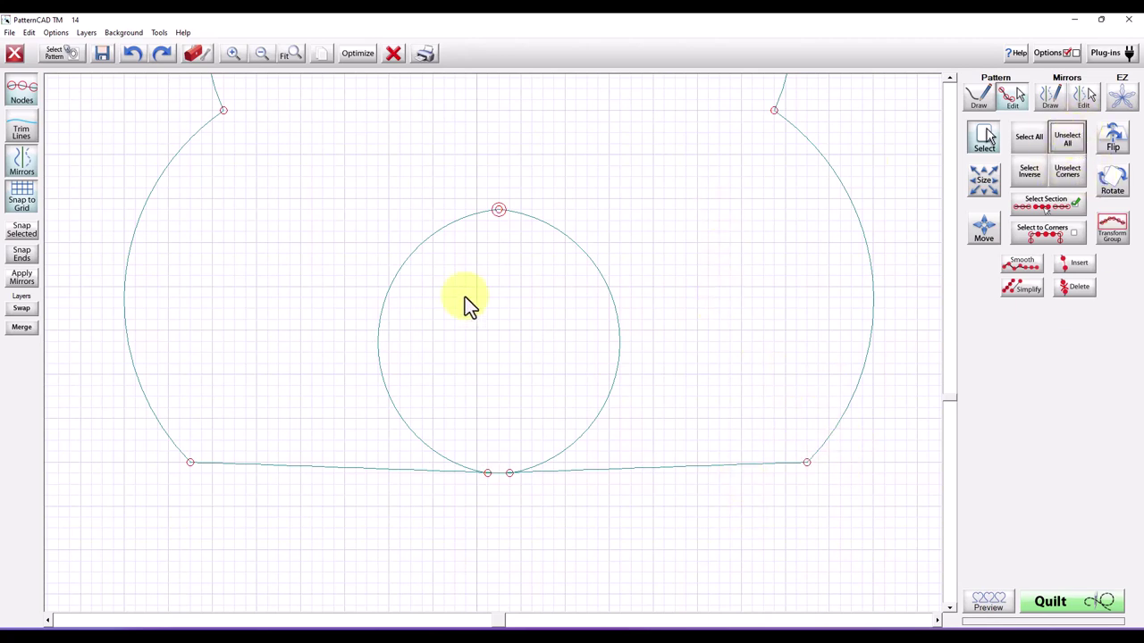
With section selection off, lower both outer base corner nodes level with the base centre nodes so the bunny's base is horizontal
left_click(807, 463)
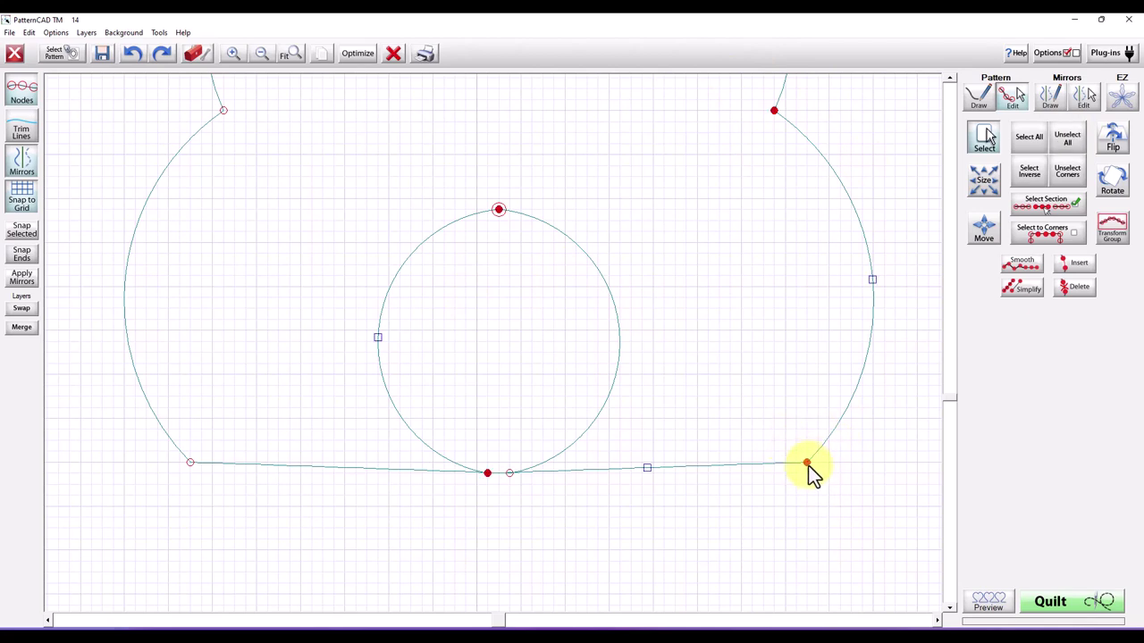
left_click_drag(808, 465, 806, 462)
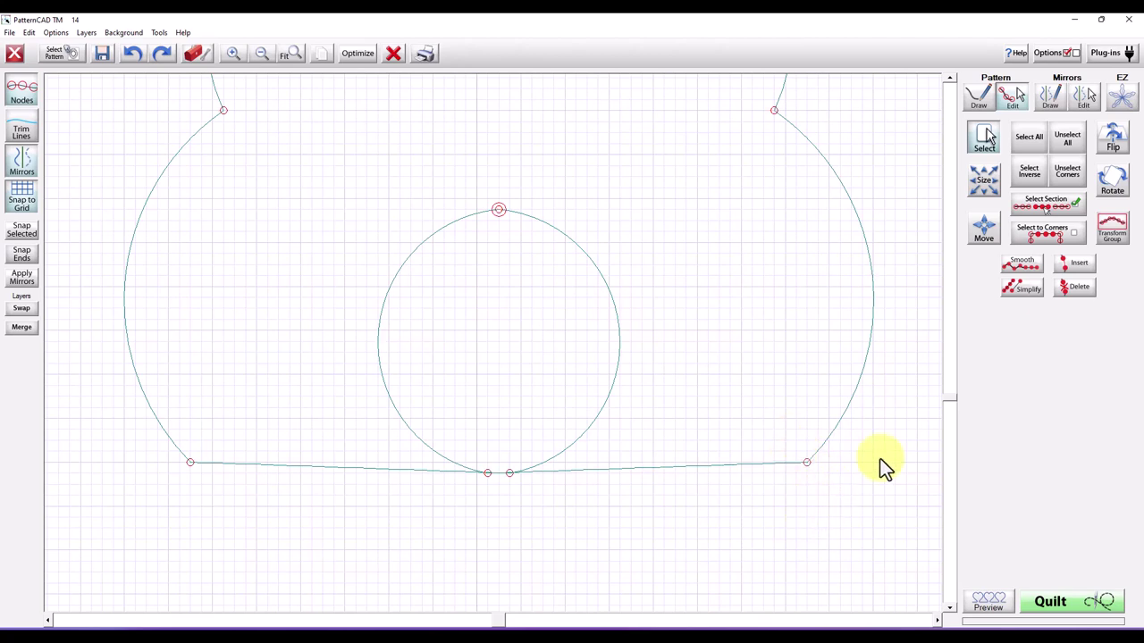
left_click(1048, 208)
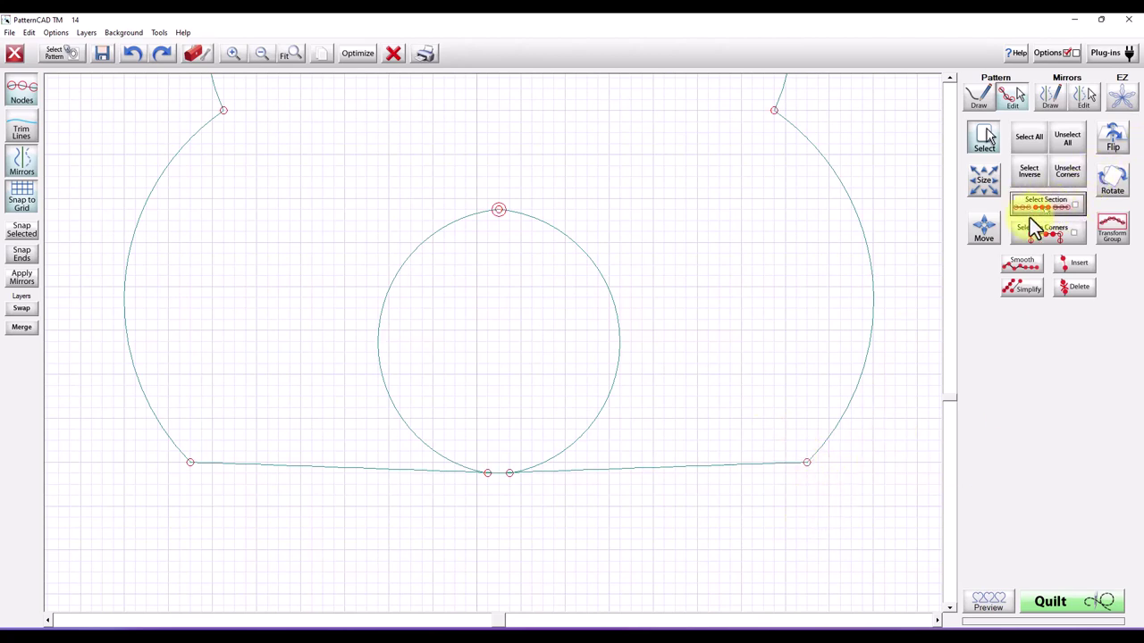
mouse_move(836, 493)
left_mouse_down()
mouse_move(781, 433)
mouse_move(804, 473)
mouse_move(804, 458)
mouse_move(804, 477)
mouse_move(804, 462)
left_mouse_up()
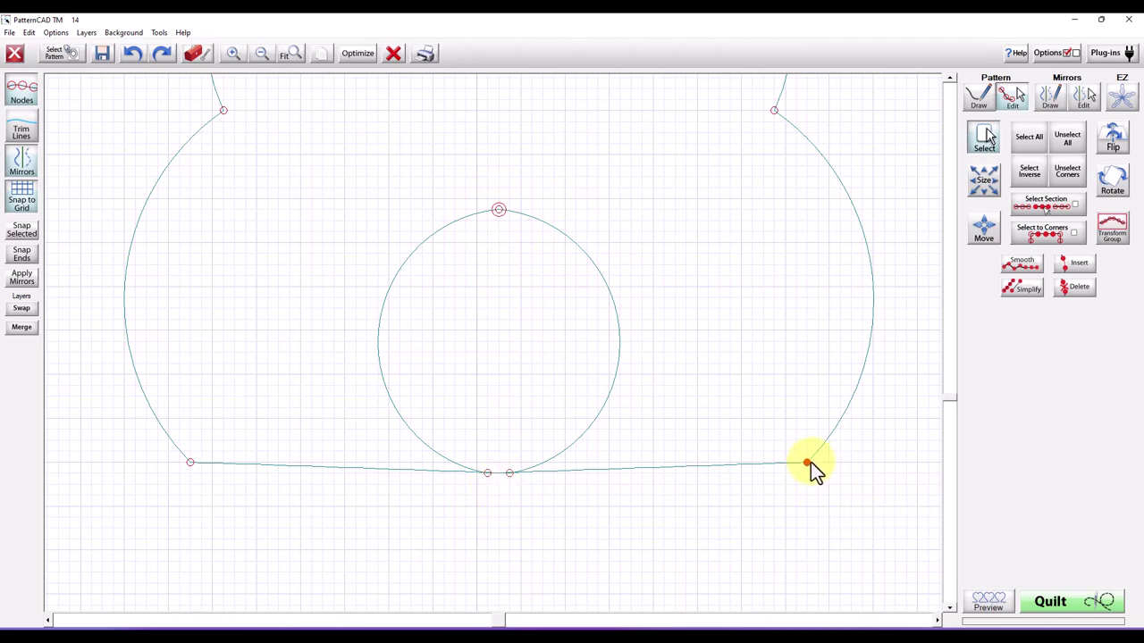
left_click_drag(808, 464, 806, 473)
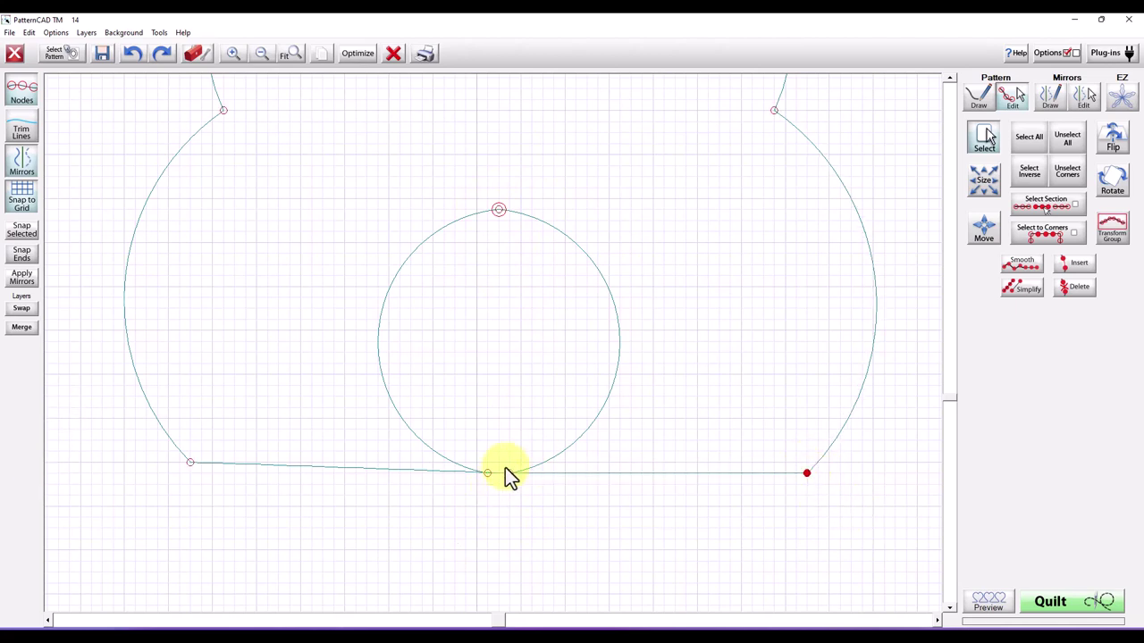
left_click(505, 468)
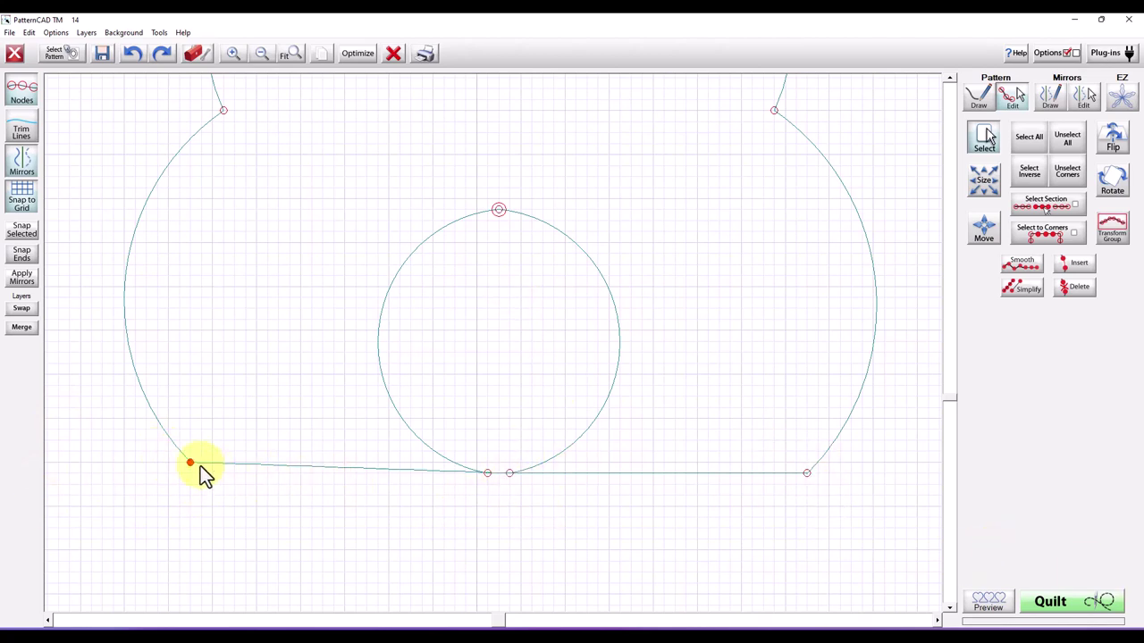
left_click_drag(190, 463, 190, 472)
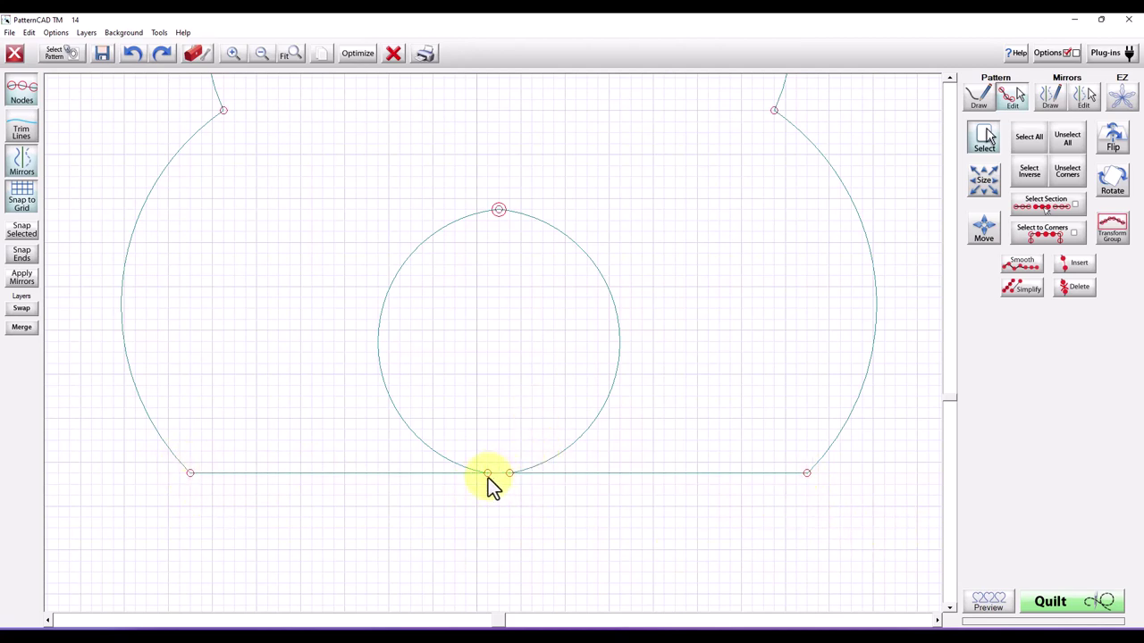
Move both base centre nodes together to one point directly below the tail's top node, and clear the selection
left_click_drag(487, 472, 499, 473)
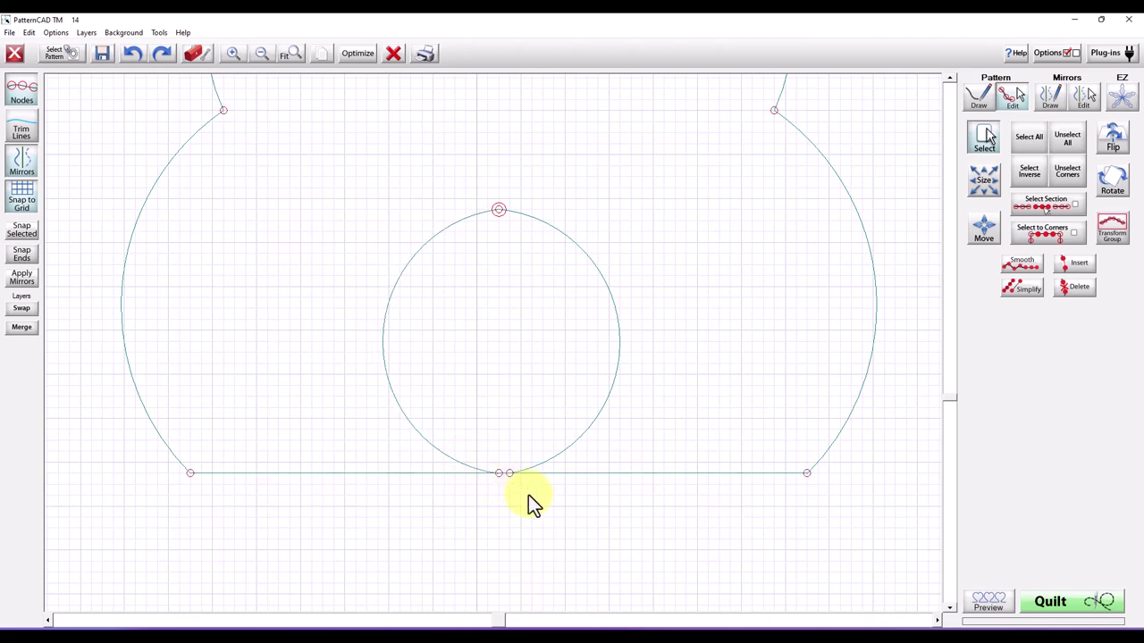
left_click_drag(509, 474, 486, 460)
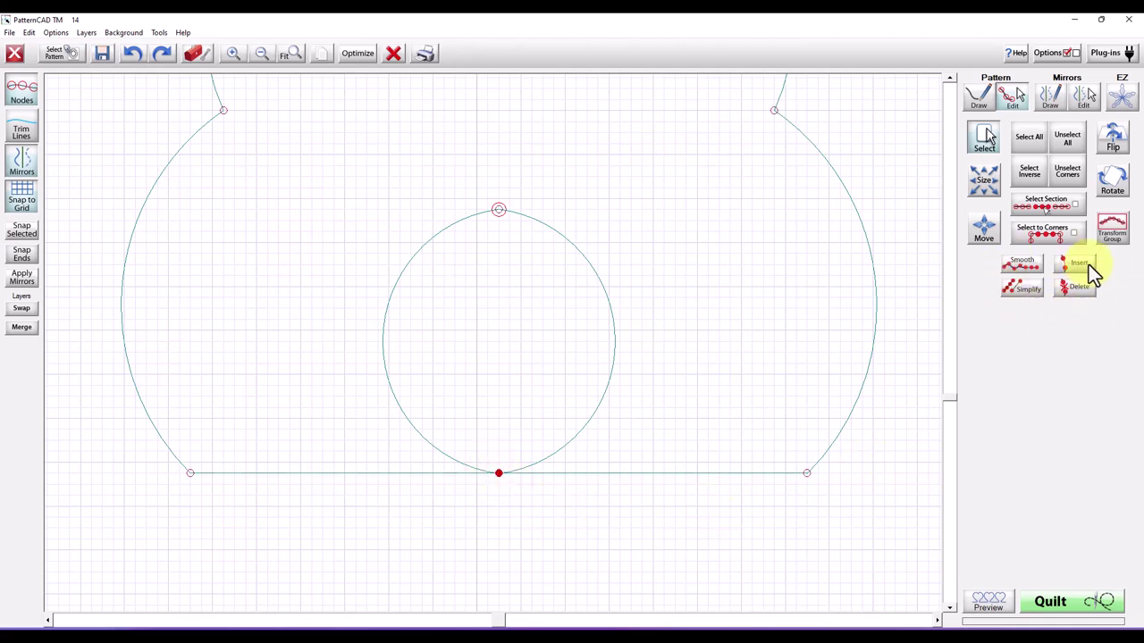
left_click(1075, 142)
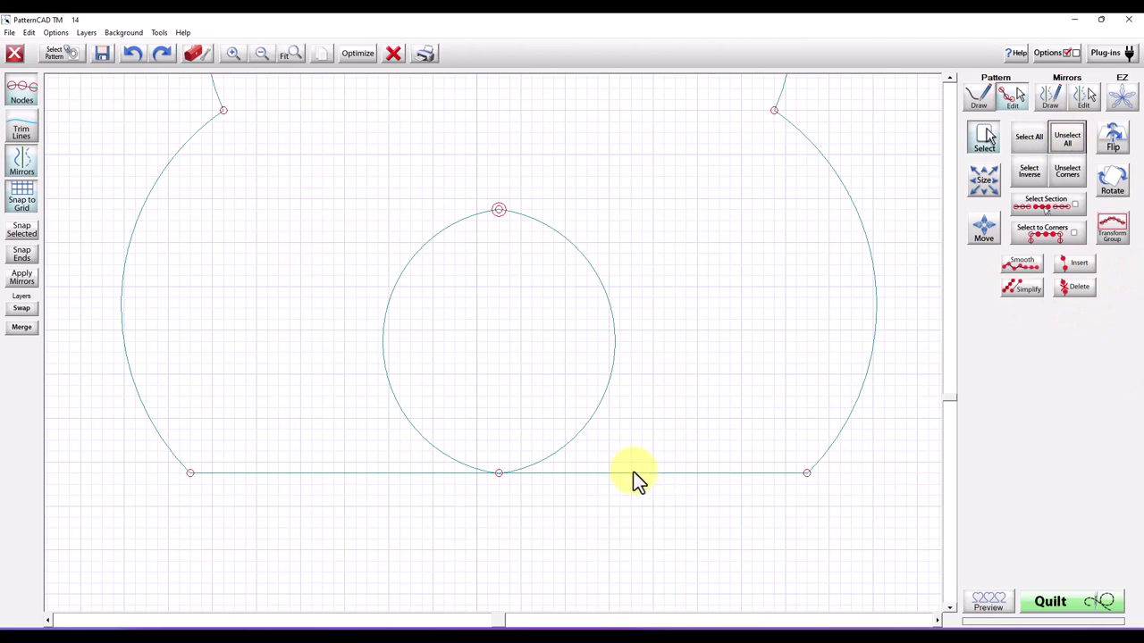
Select the tail's top and base nodes and bend both side arcs outward so the tail forms a round circle
left_click(497, 476)
left_click_drag(470, 177, 519, 229)
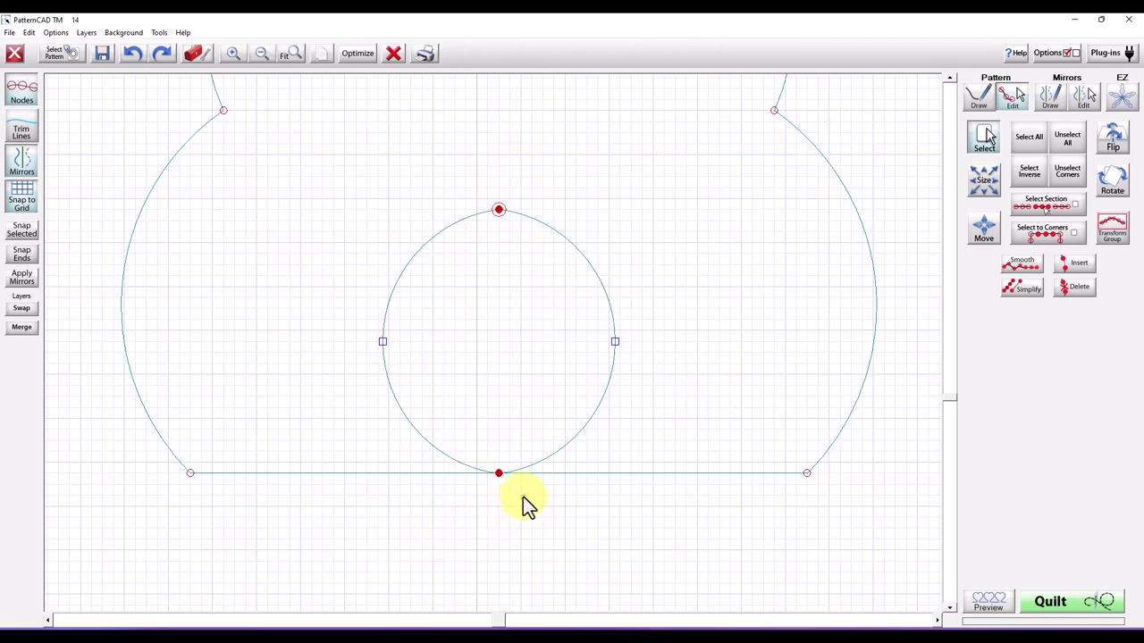
left_click_drag(524, 499, 478, 453)
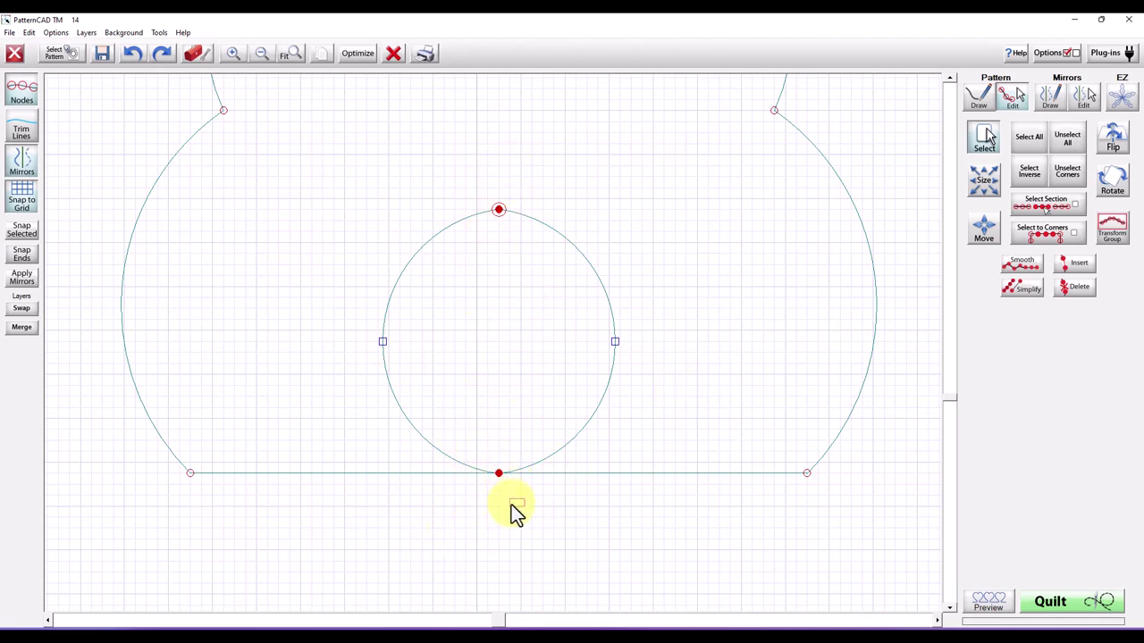
left_click_drag(511, 505, 498, 473)
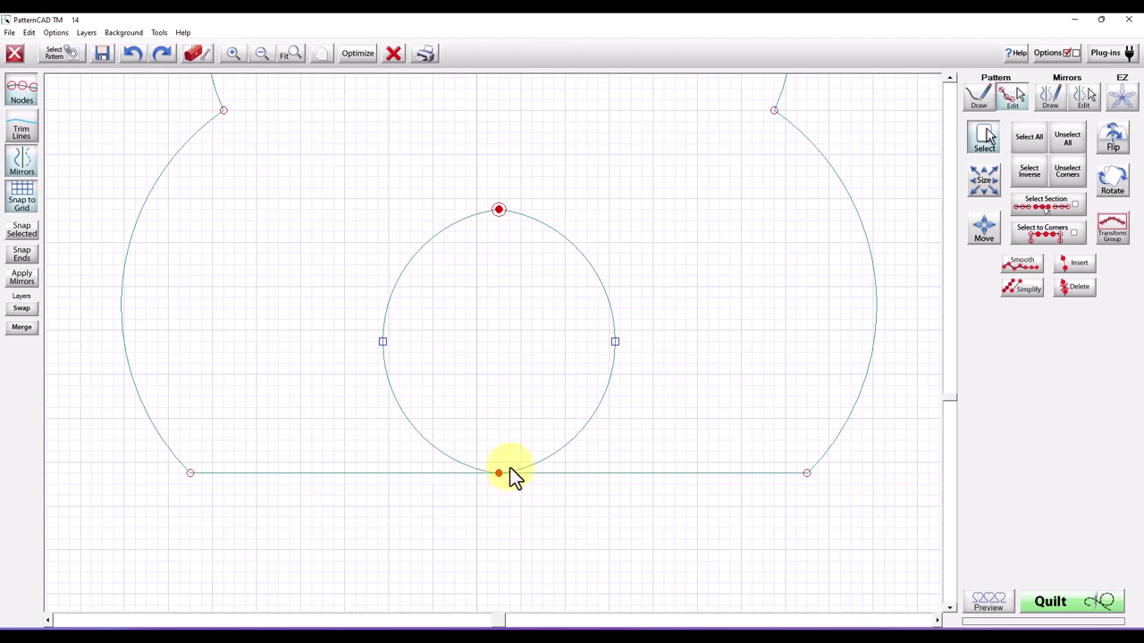
left_click(499, 209)
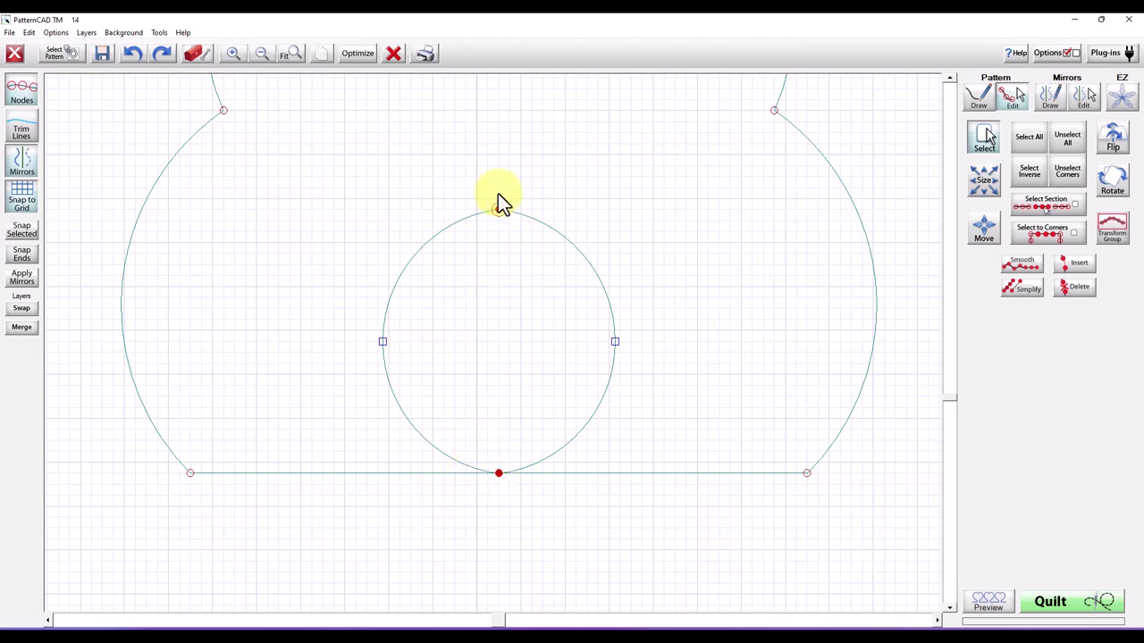
left_click(499, 208)
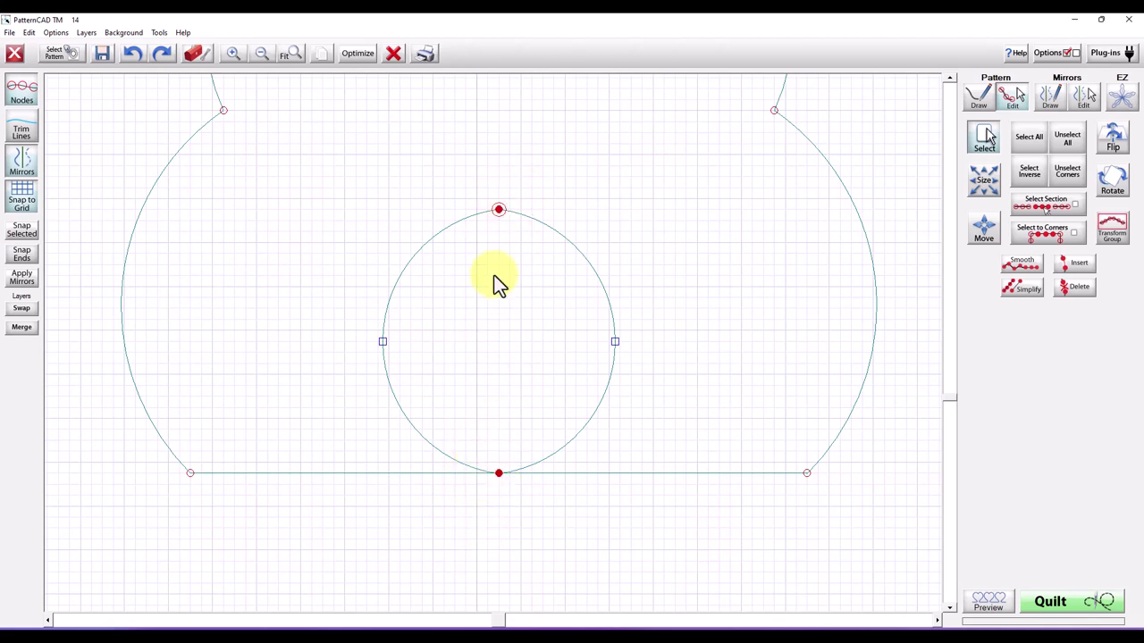
left_click(514, 480)
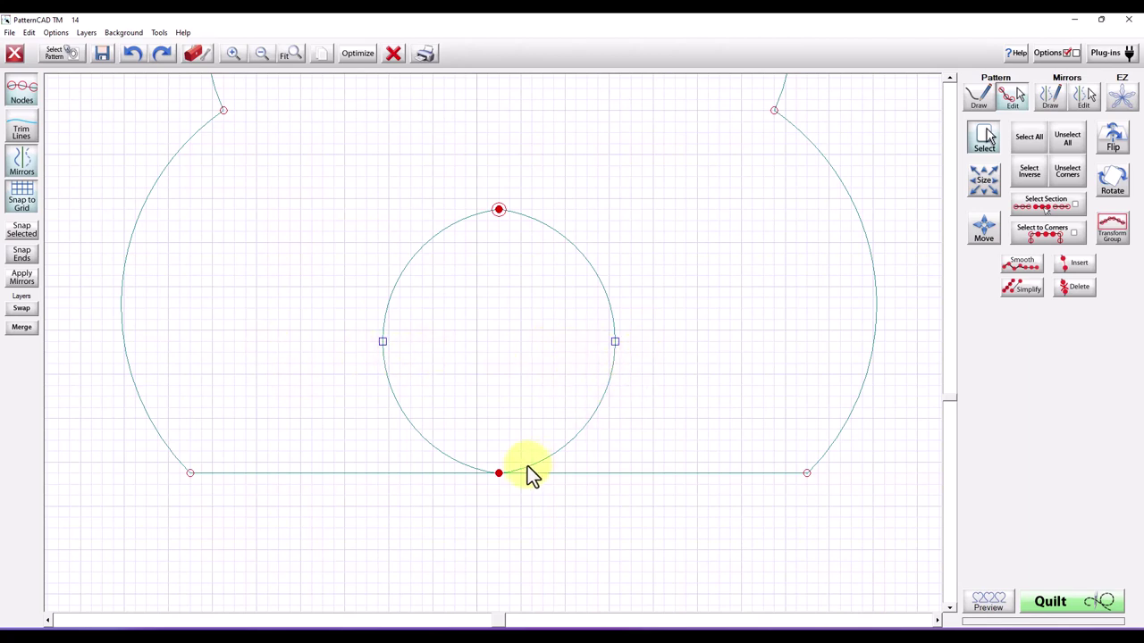
left_click_drag(614, 342, 629, 348)
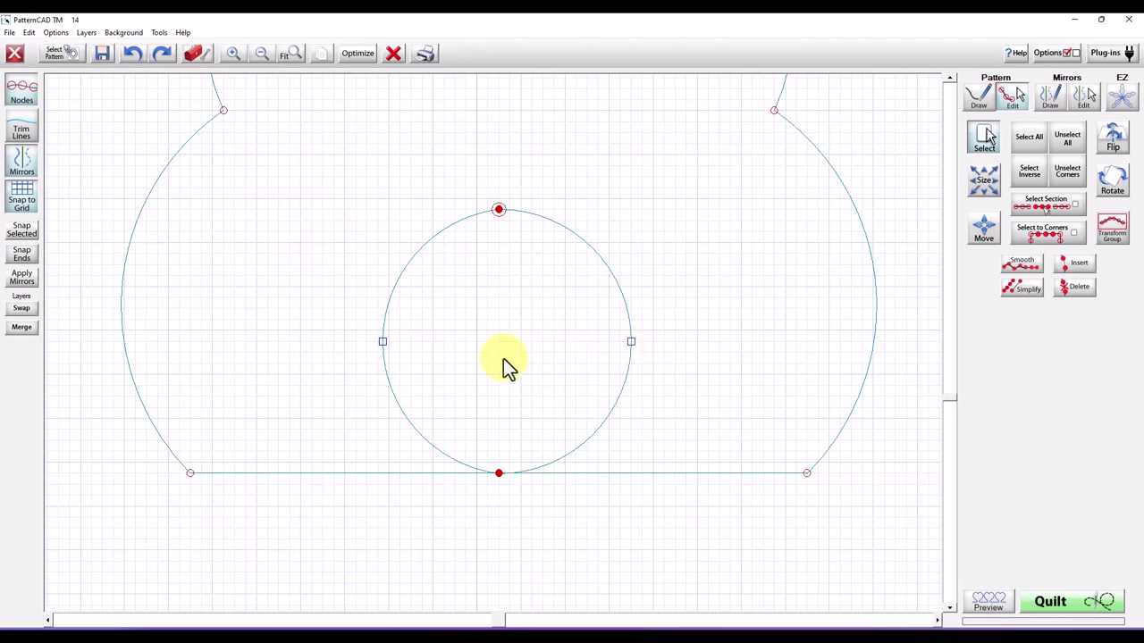
left_click_drag(382, 344, 371, 351)
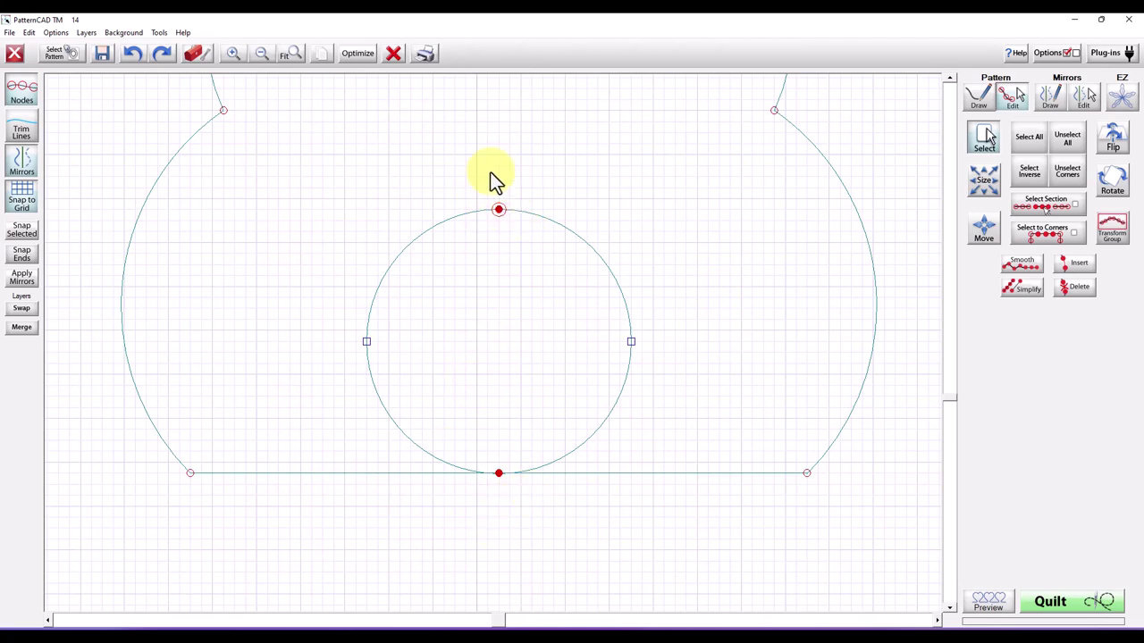
left_click(499, 473)
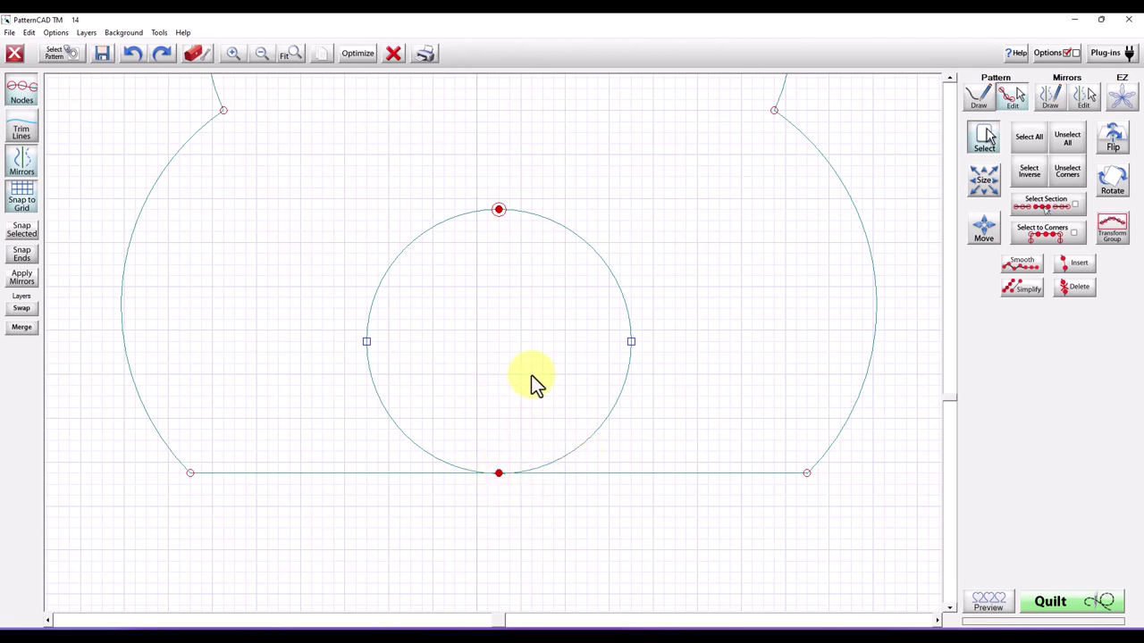
Deselect the tail's top and base nodes with the whole bunny in view
left_click(266, 51)
left_click(265, 52)
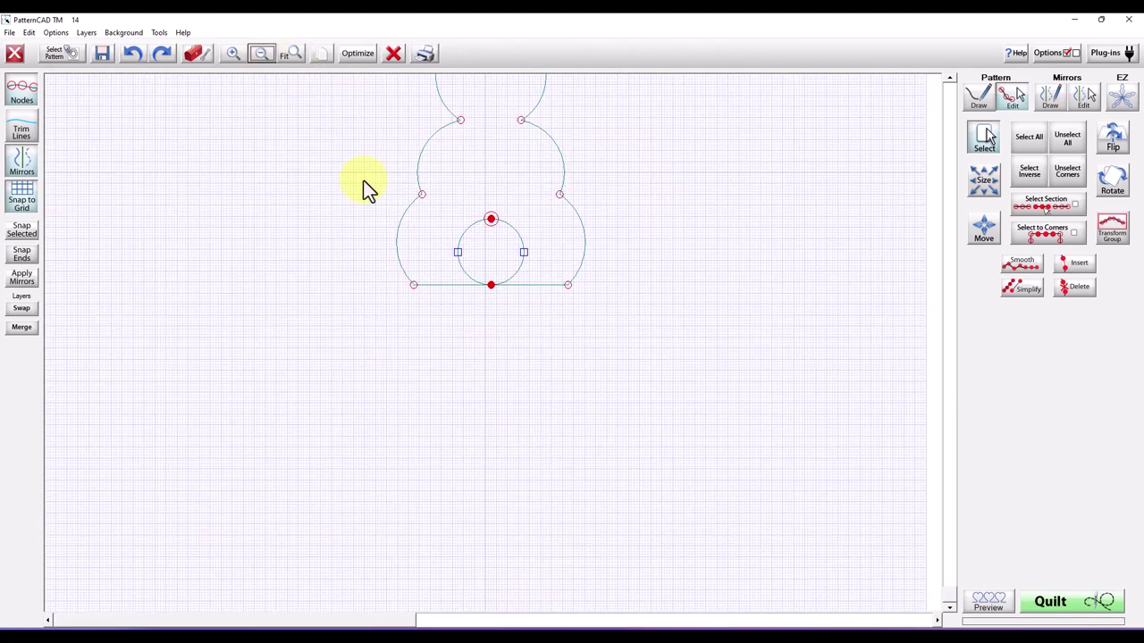
left_click(949, 78)
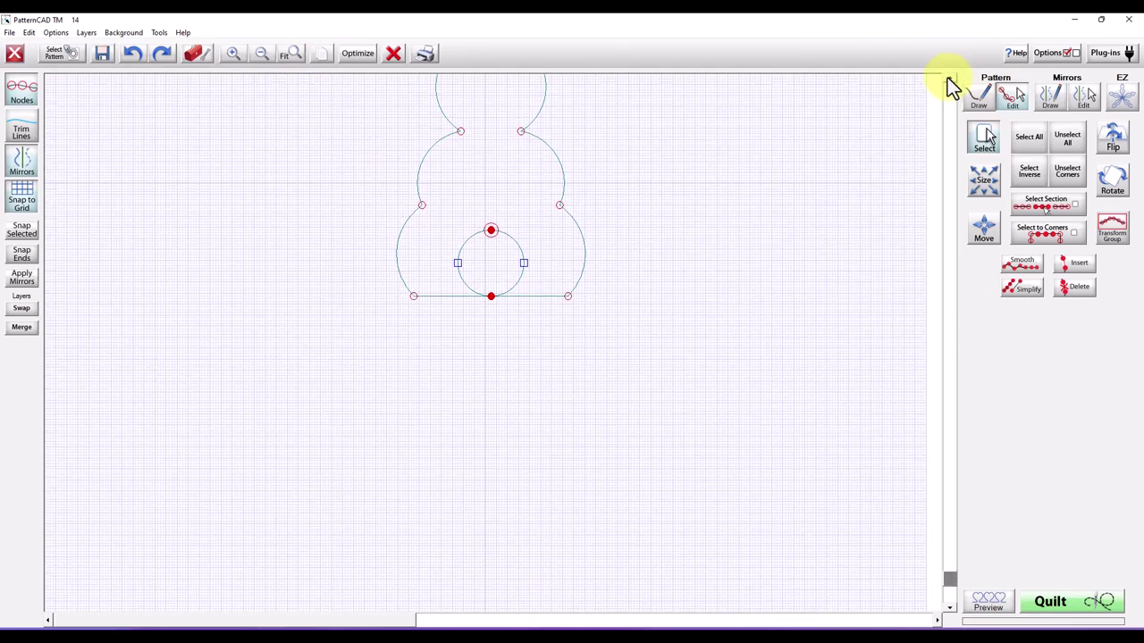
left_click(949, 79)
left_click(949, 78)
left_click(949, 78)
left_click(949, 79)
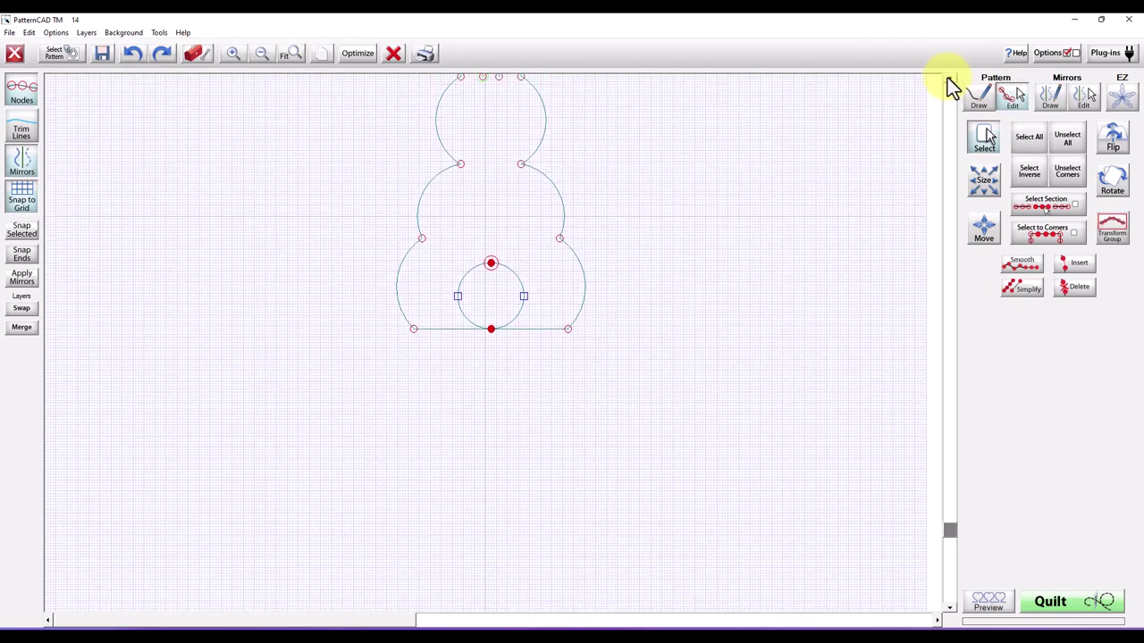
left_click(948, 79)
left_click(949, 78)
left_click(949, 79)
left_click(949, 78)
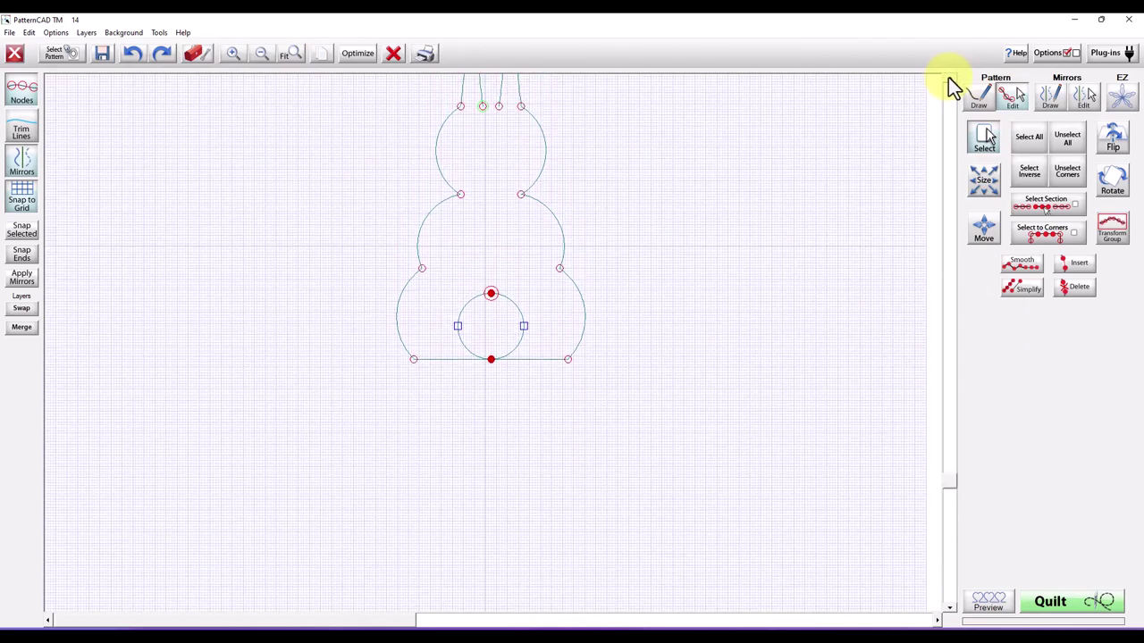
left_click(949, 79)
left_click(949, 78)
left_click(949, 78)
left_click(949, 98)
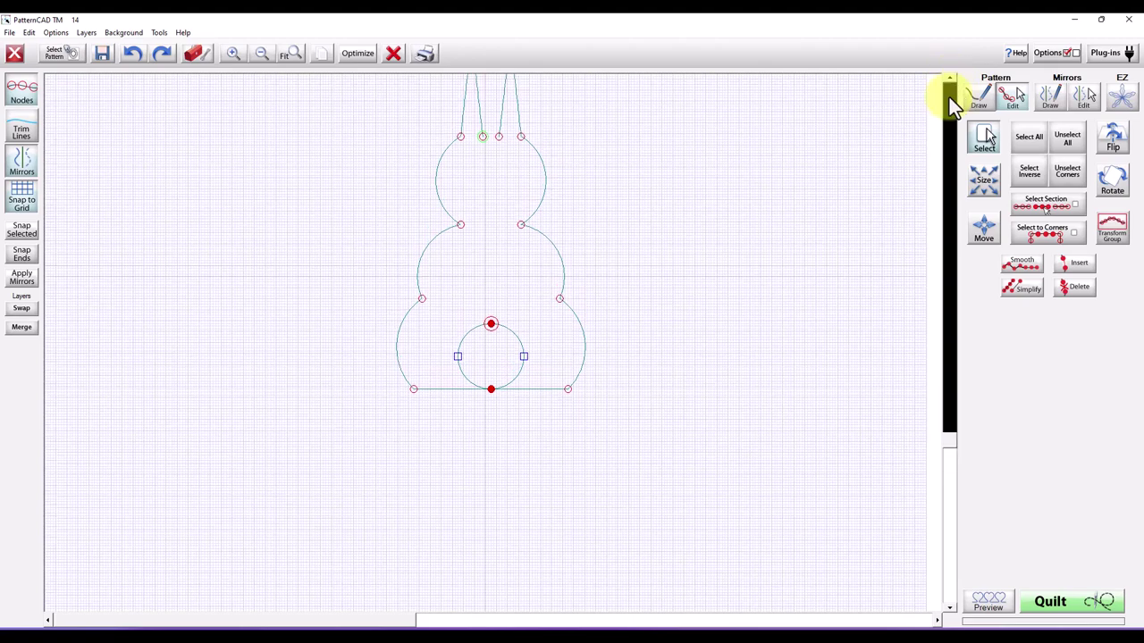
left_click(949, 98)
left_click(949, 97)
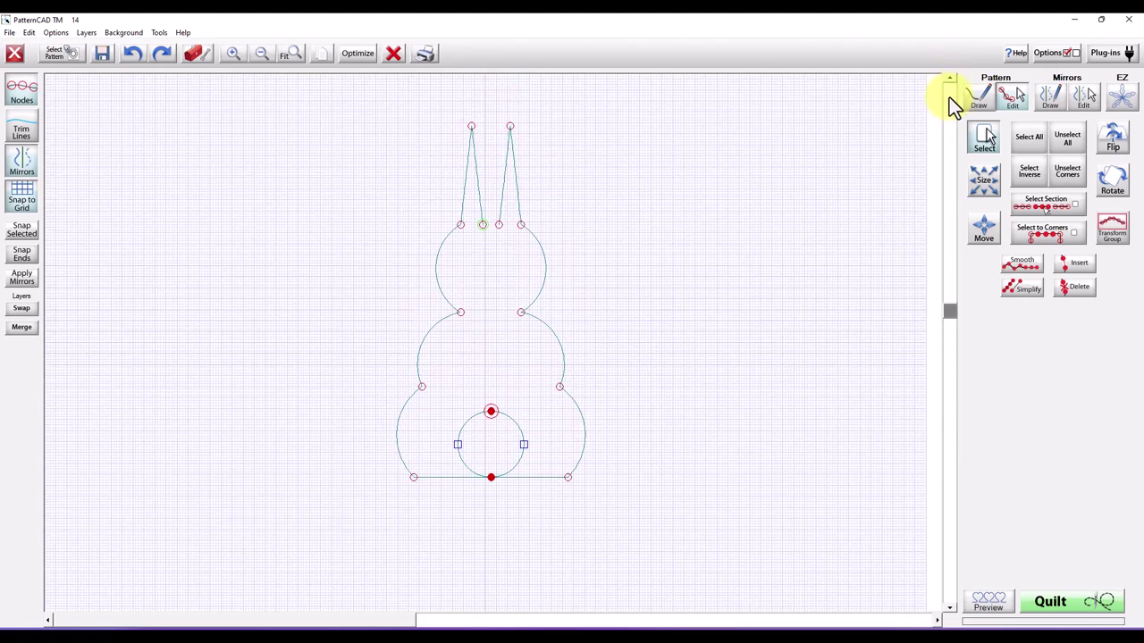
left_click(949, 97)
left_click_drag(518, 519, 487, 427)
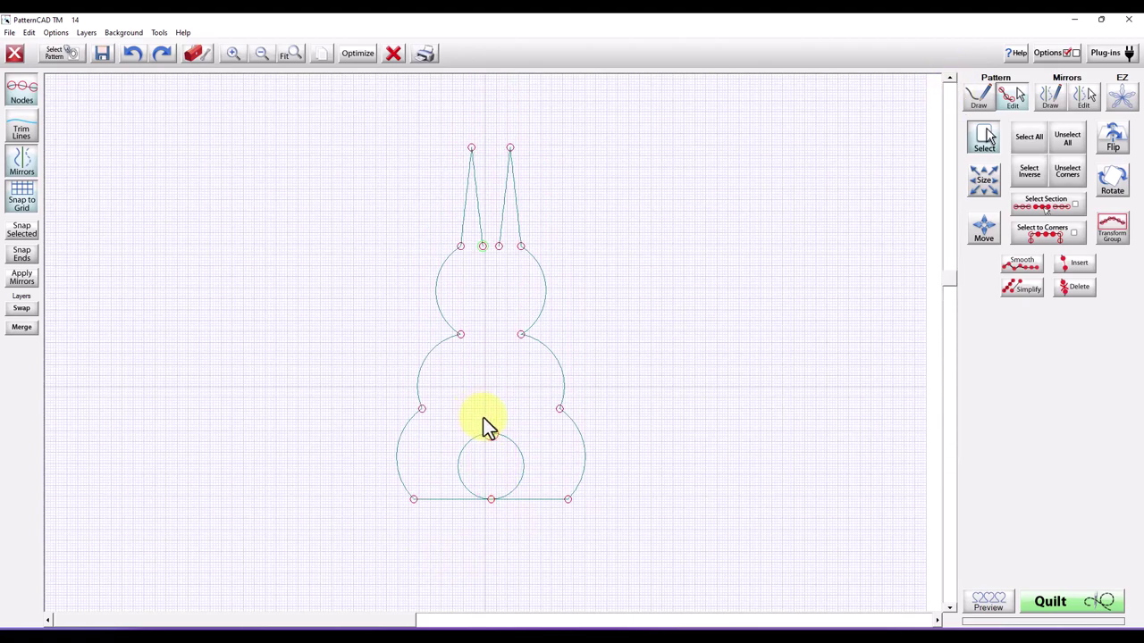
Select all the nodes of both ears, and deselect the spline handles along the ears' sides
left_click_drag(511, 241, 420, 113)
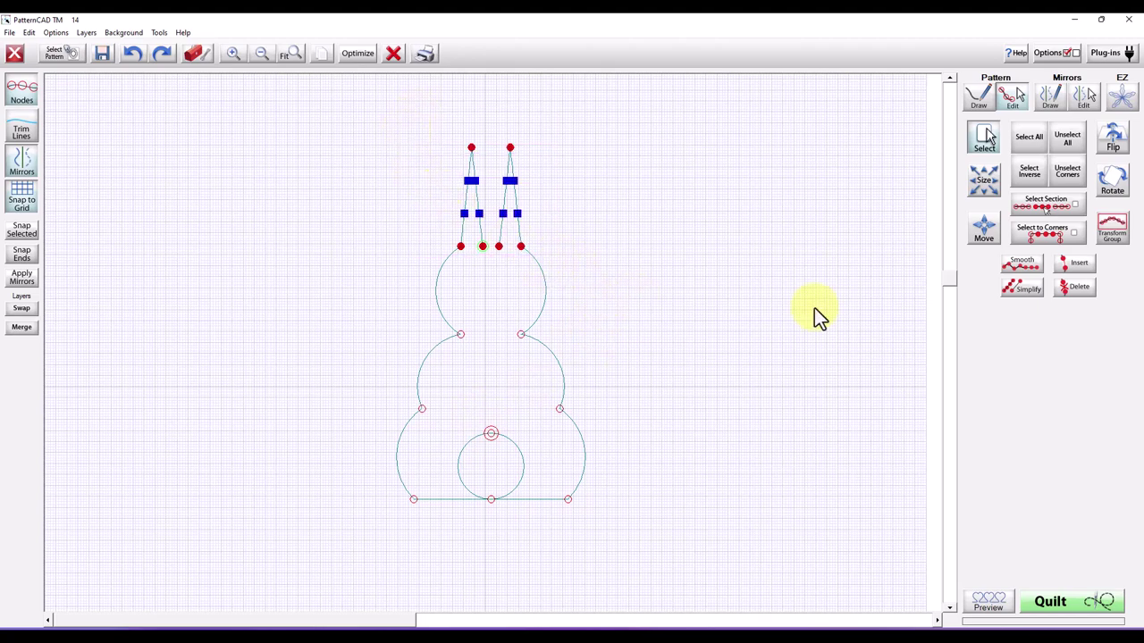
left_click(232, 52)
left_click(232, 52)
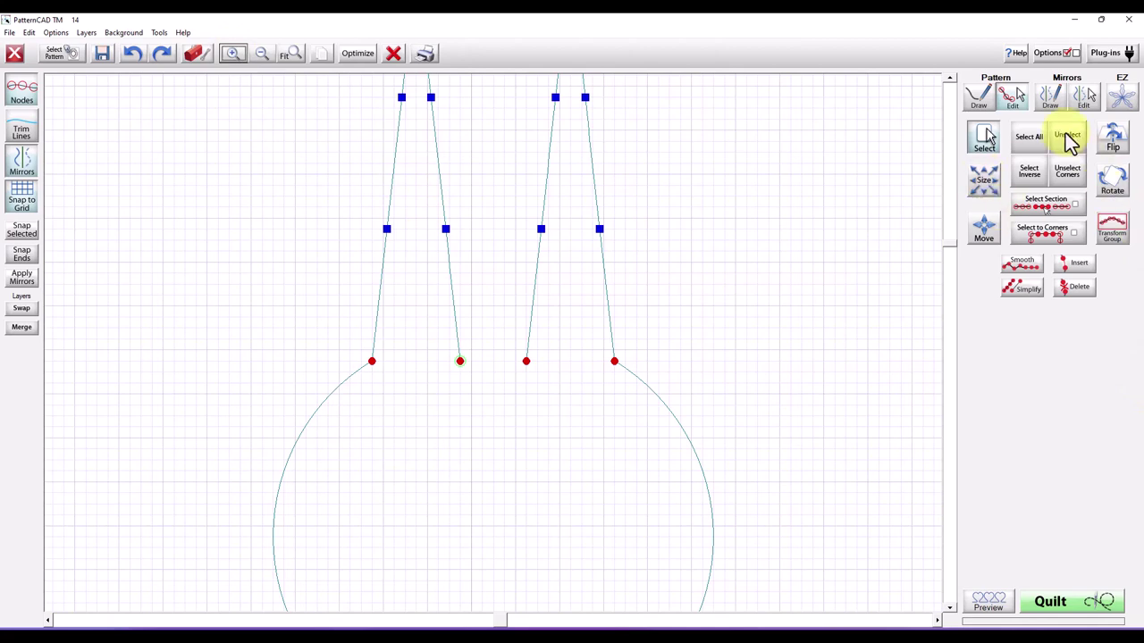
left_click_drag(656, 256, 511, 94)
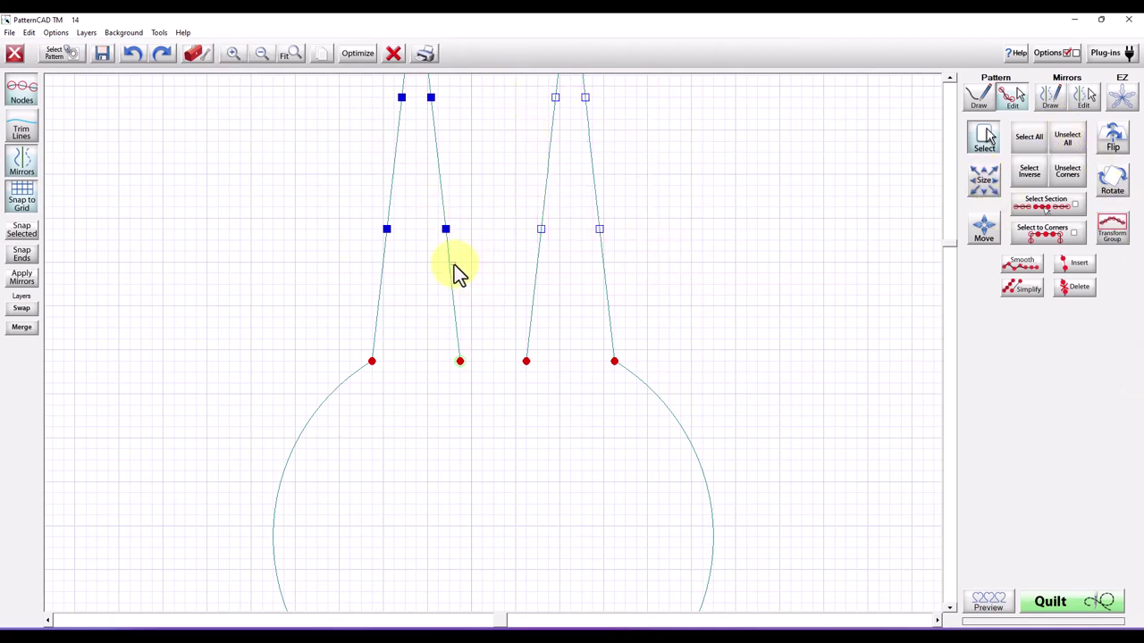
left_click_drag(454, 264, 376, 93)
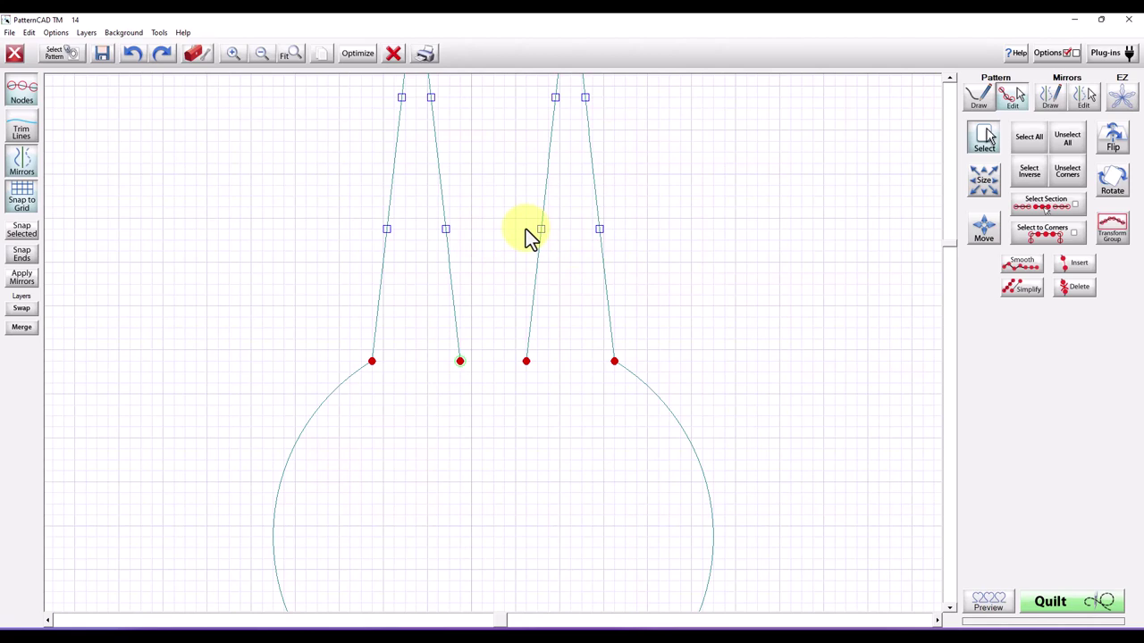
Use the lower spline handles to bulge both sides of the left ear and the inner side of the right ear outward
left_click_drag(386, 237, 336, 252)
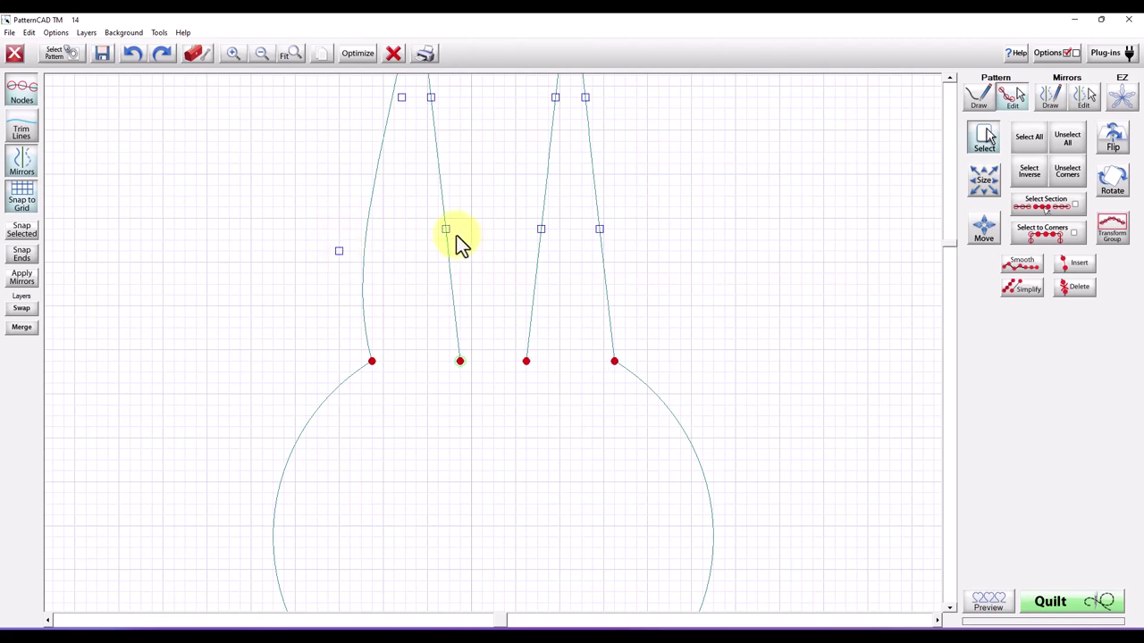
left_click_drag(448, 228, 480, 243)
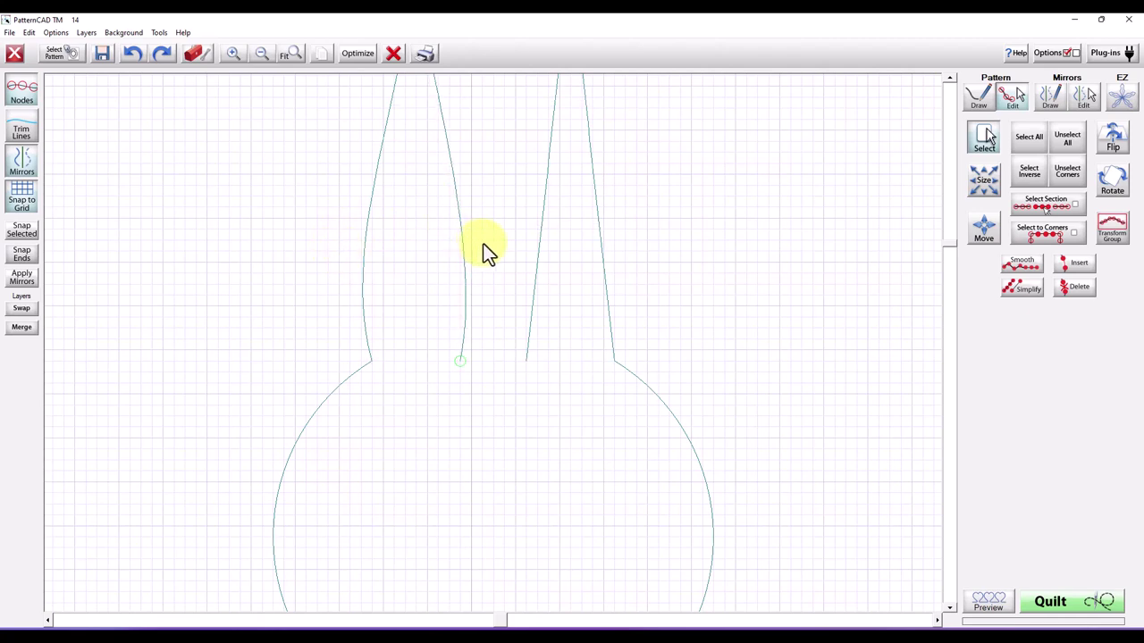
left_click_drag(484, 244, 522, 237)
left_click(527, 248)
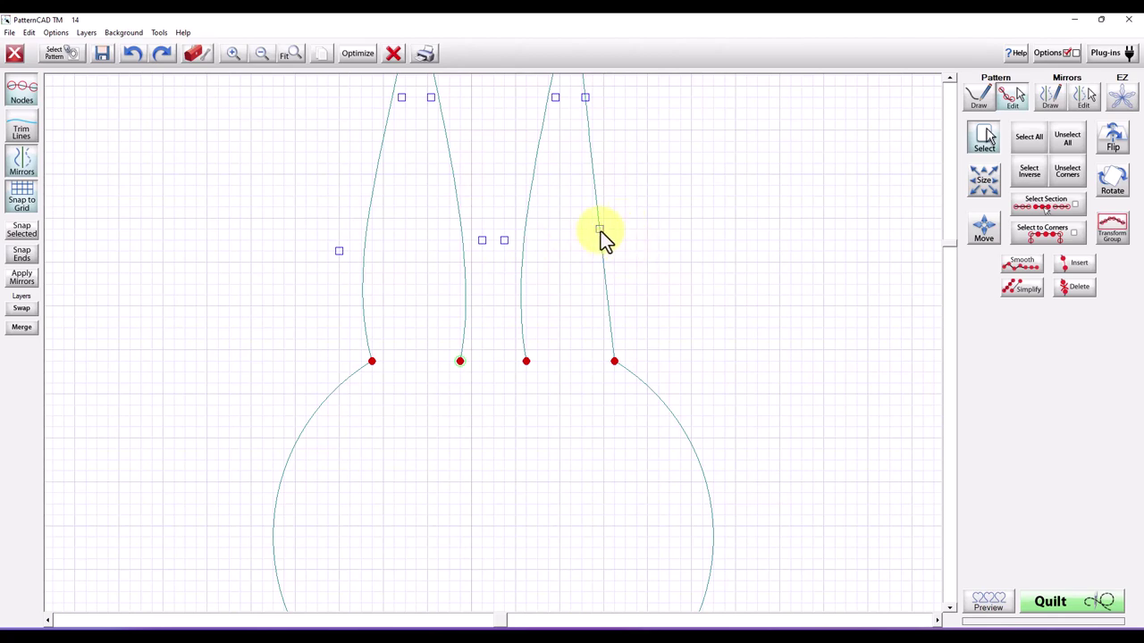
Bulge the lower outer side of the right ear outward to match the left ear, and clear the selection
left_click_drag(600, 230, 641, 258)
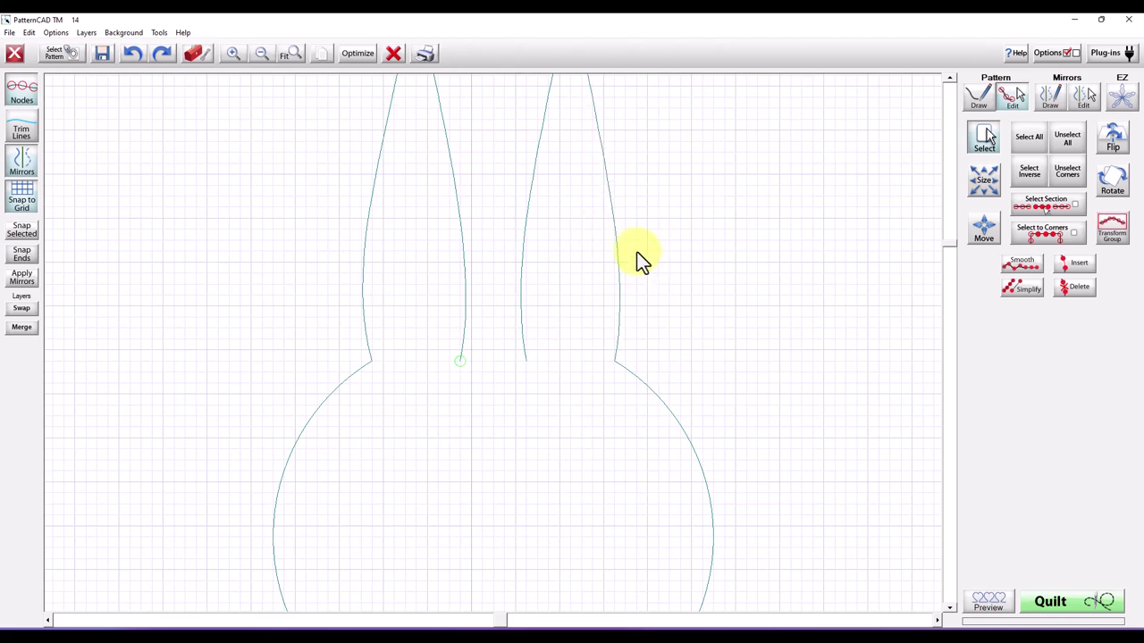
left_click(635, 252)
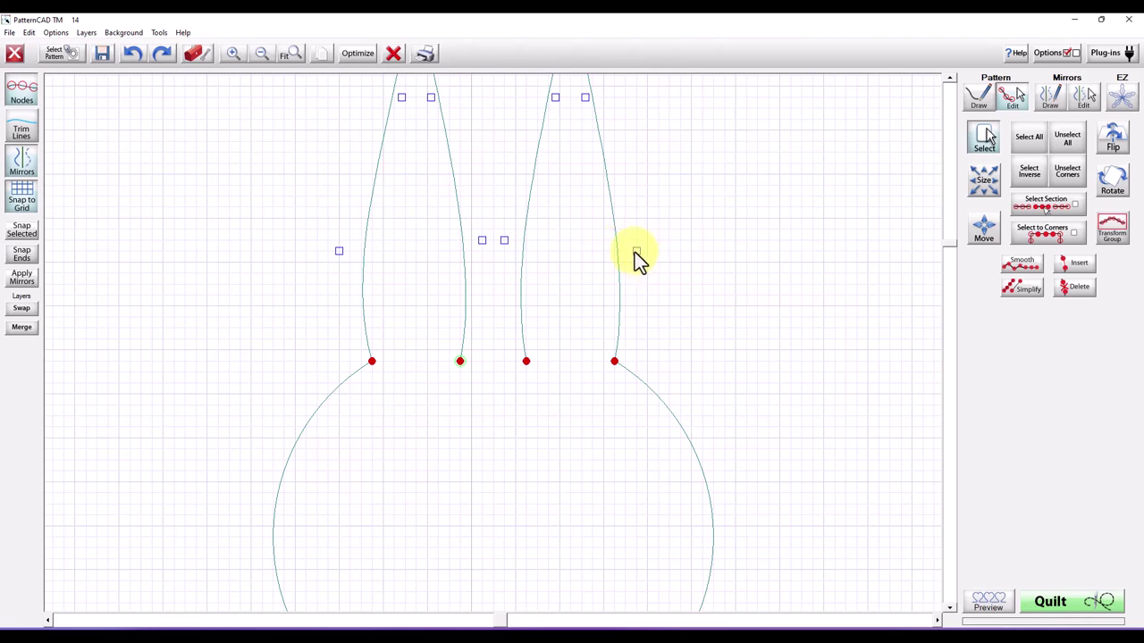
left_click_drag(635, 252, 644, 252)
left_click(644, 253)
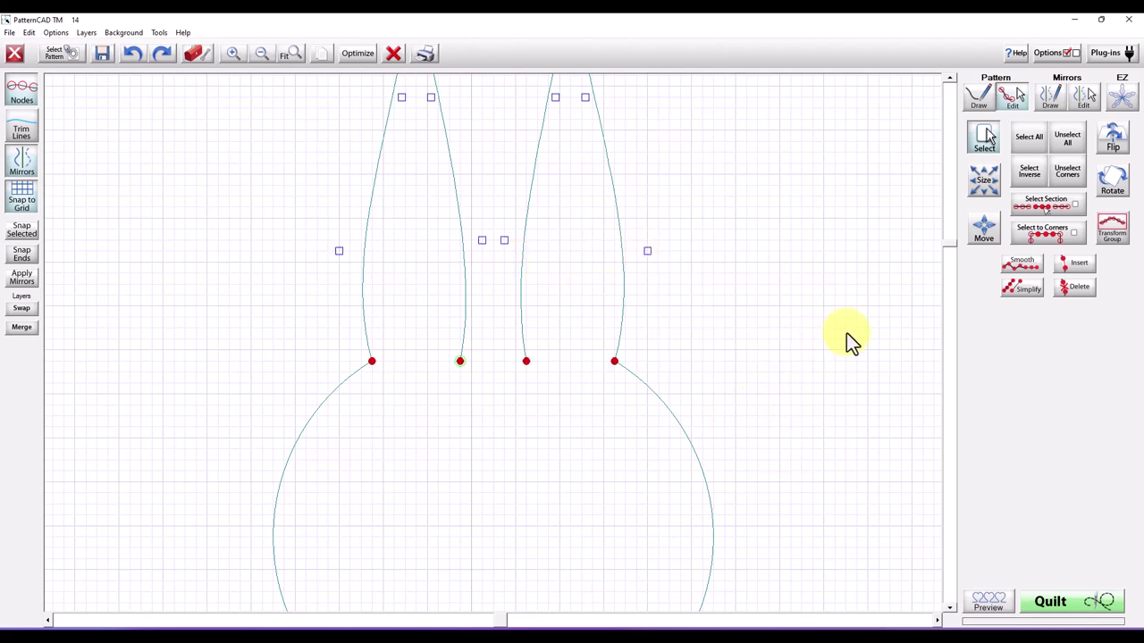
left_click(461, 361)
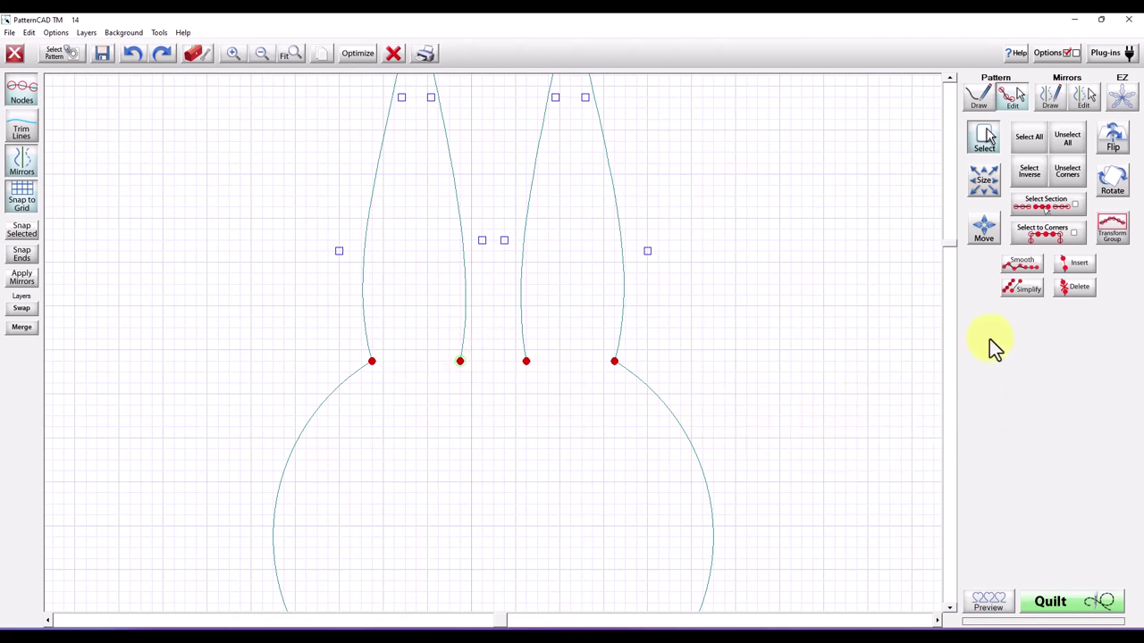
left_click(1071, 139)
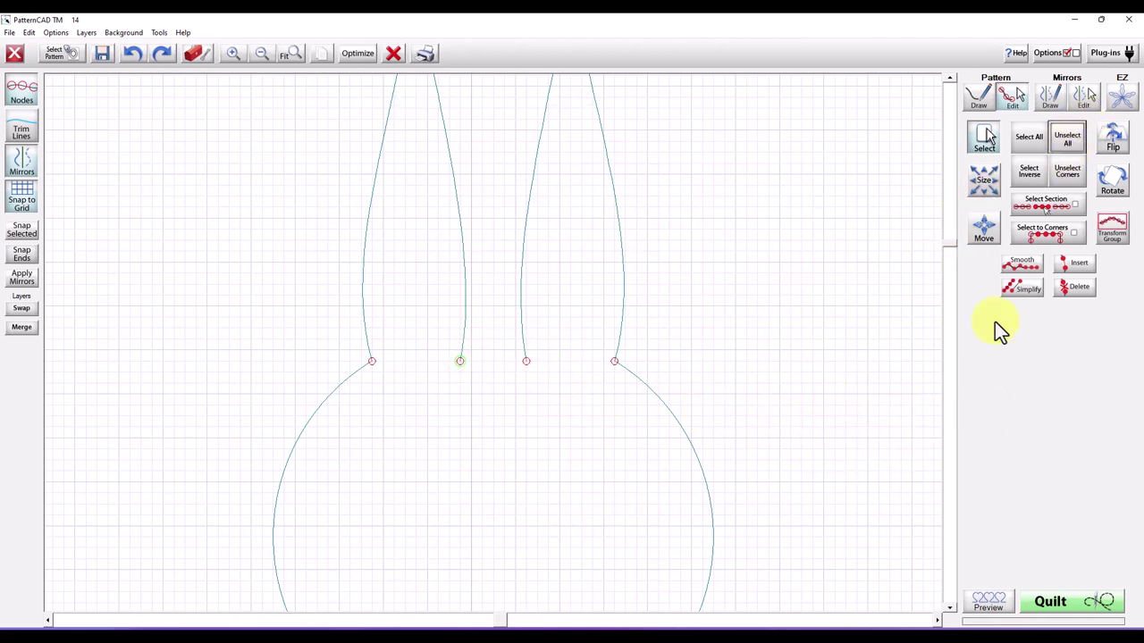
Turn off continuous lines and draw a spline segment joining the inner base nodes of the two ears
left_click(977, 95)
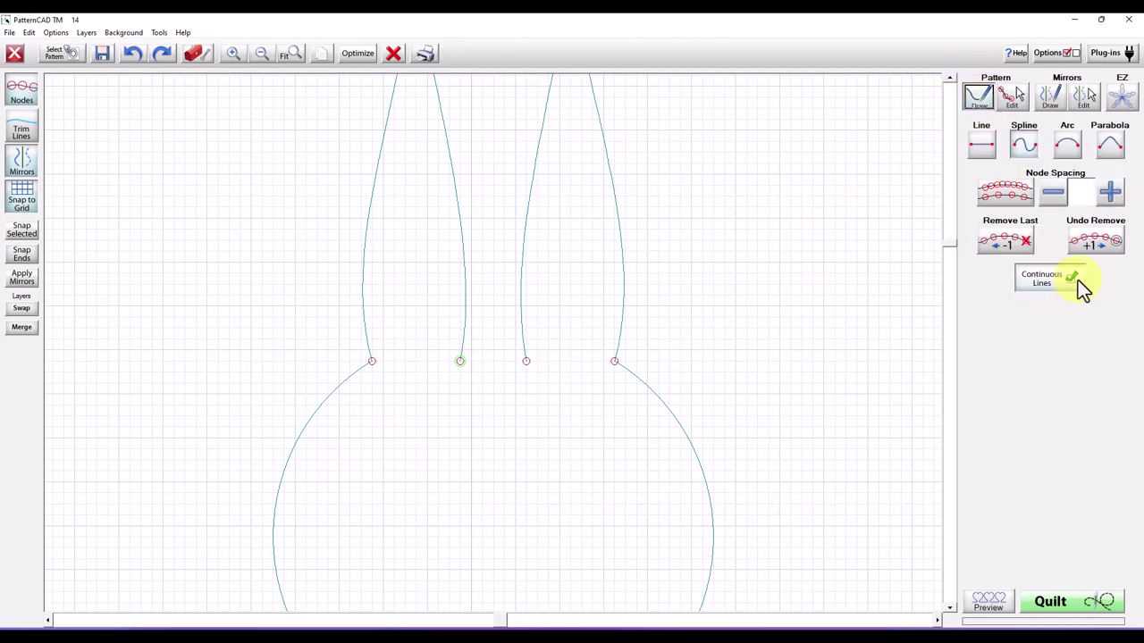
left_click(1032, 284)
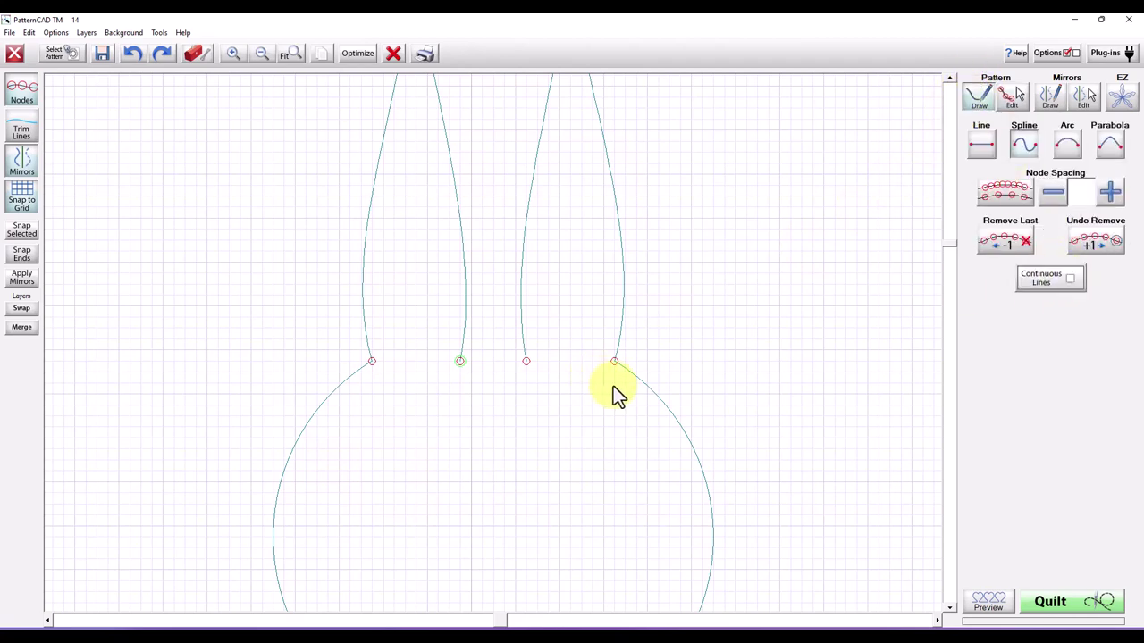
left_click(460, 361)
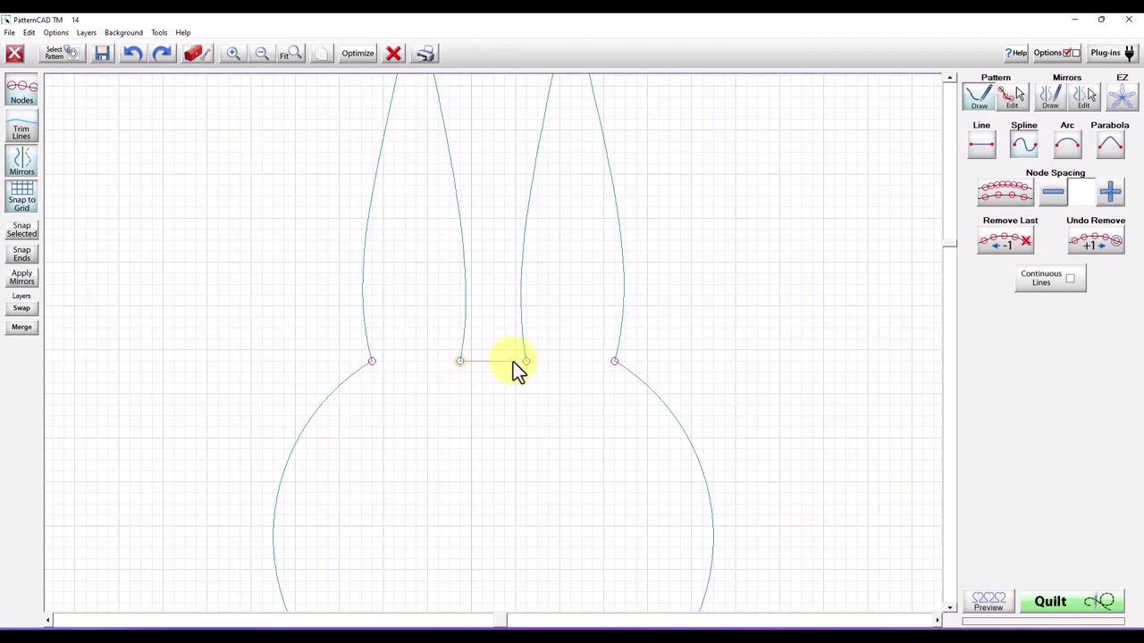
left_click(526, 362)
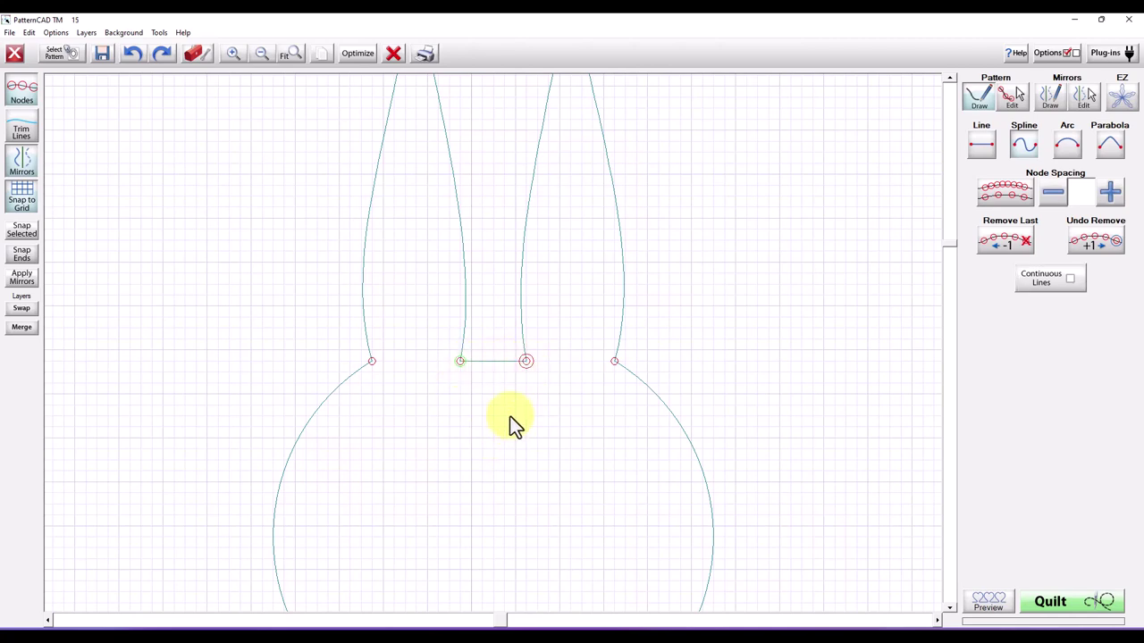
Select the segment between the ears, change its line type to Arc and bend it slightly upward
right_click(490, 362)
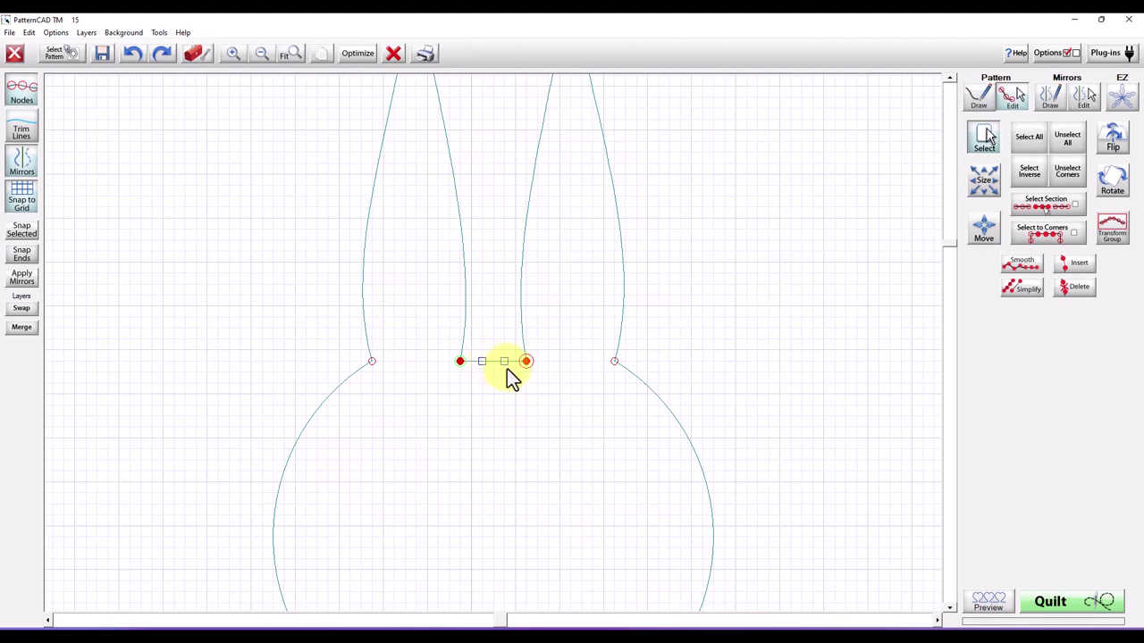
right_click(705, 270)
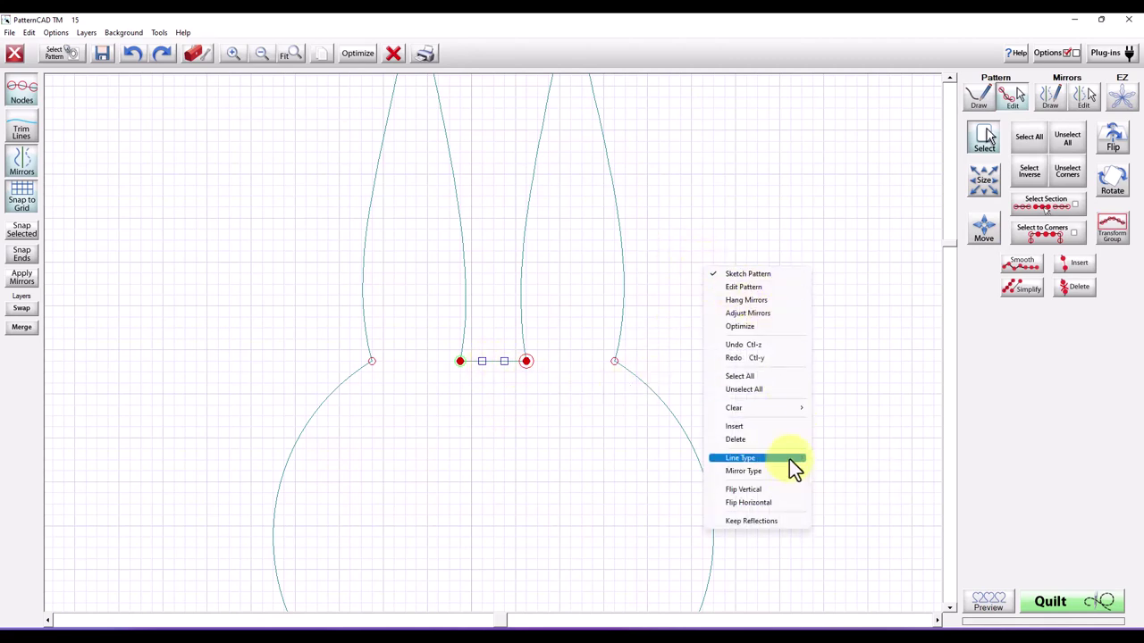
mouse_move(791, 460)
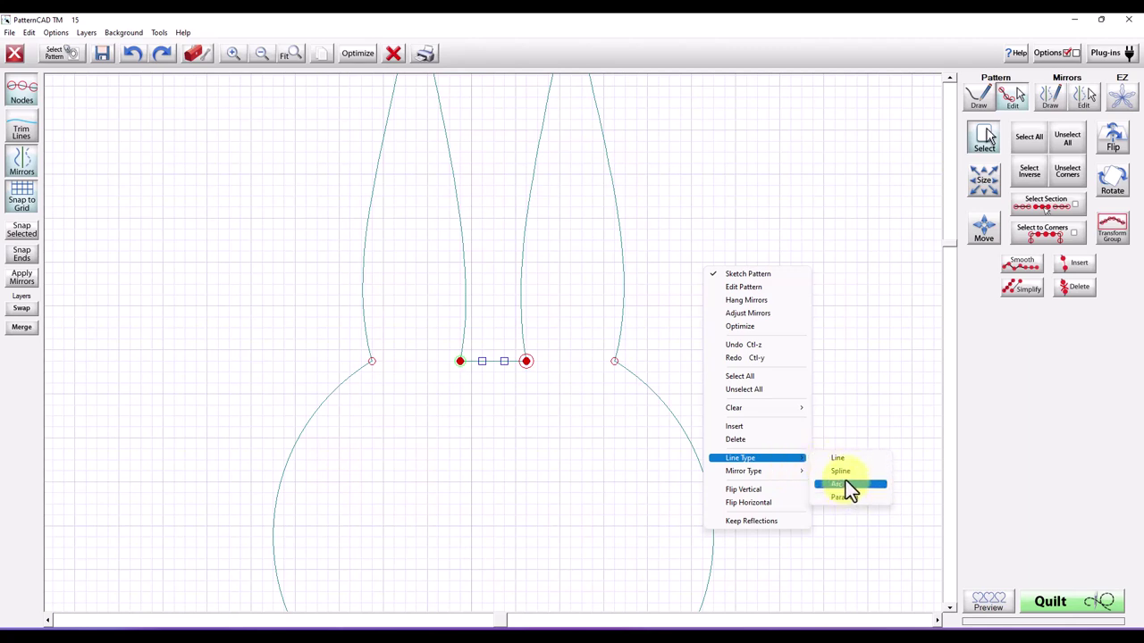
left_click(845, 482)
left_click(495, 360)
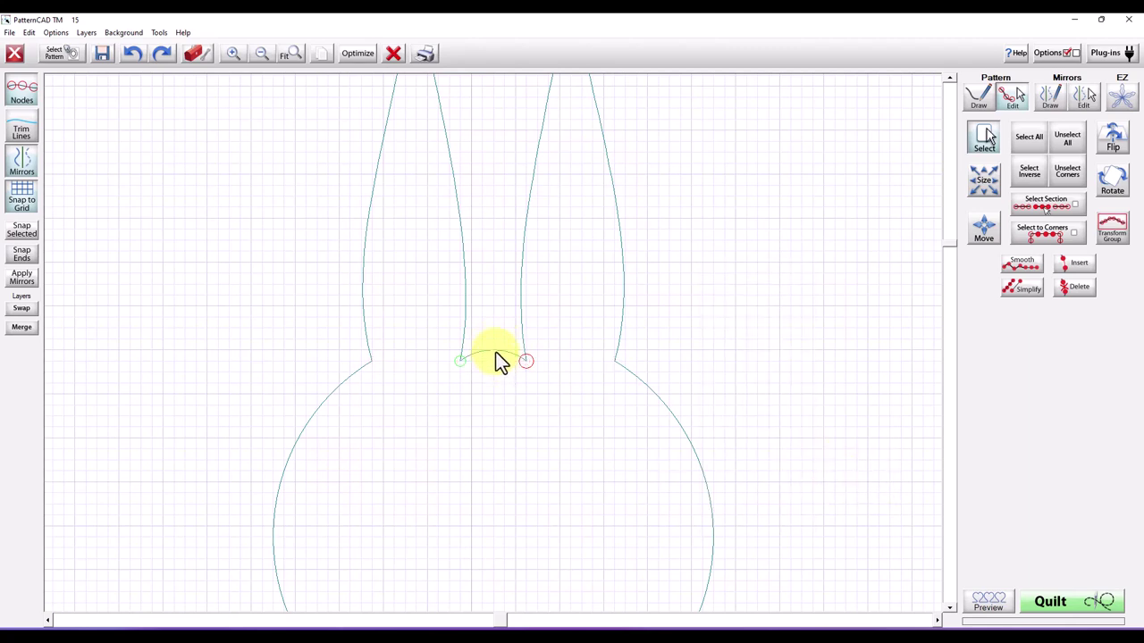
left_click(495, 353)
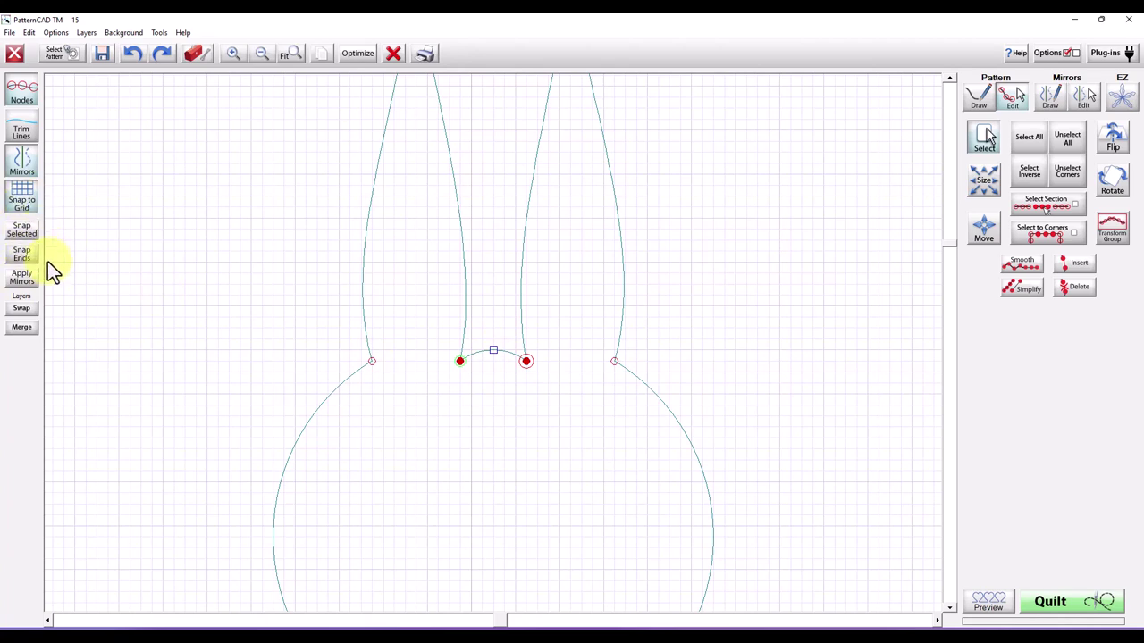
With snap to grid off, flatten the arc between the ears to a gentler curve
left_click(494, 354)
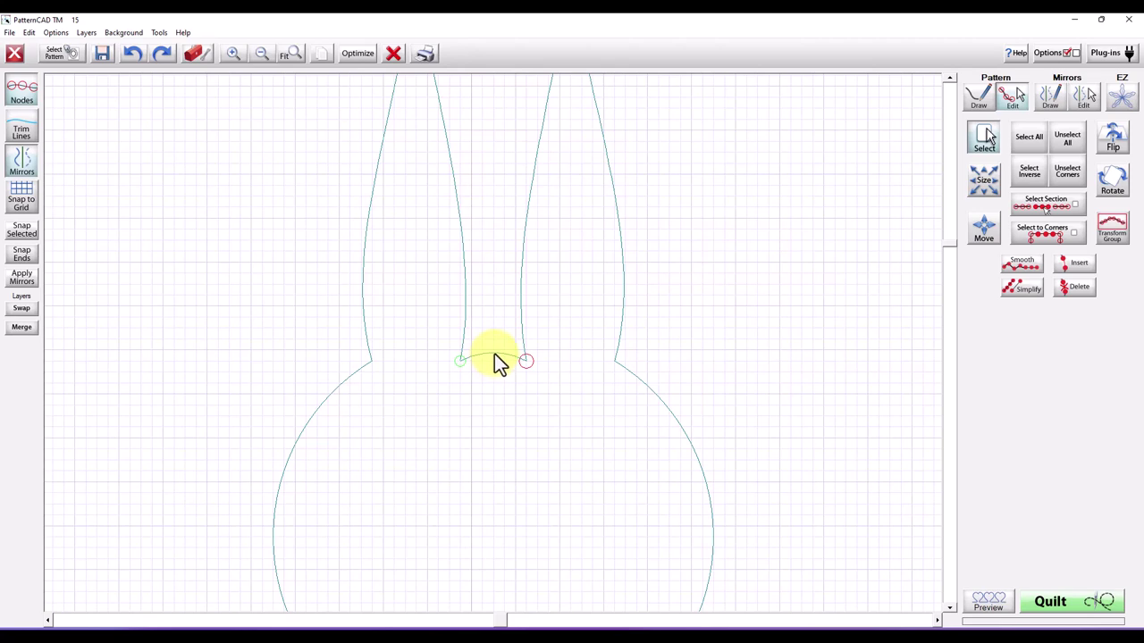
left_click(494, 354)
left_click(495, 356)
left_click(496, 357)
Select the right ear's tip and outer base nodes, and pull the lower handle of its outer side slightly outward
left_click(261, 53)
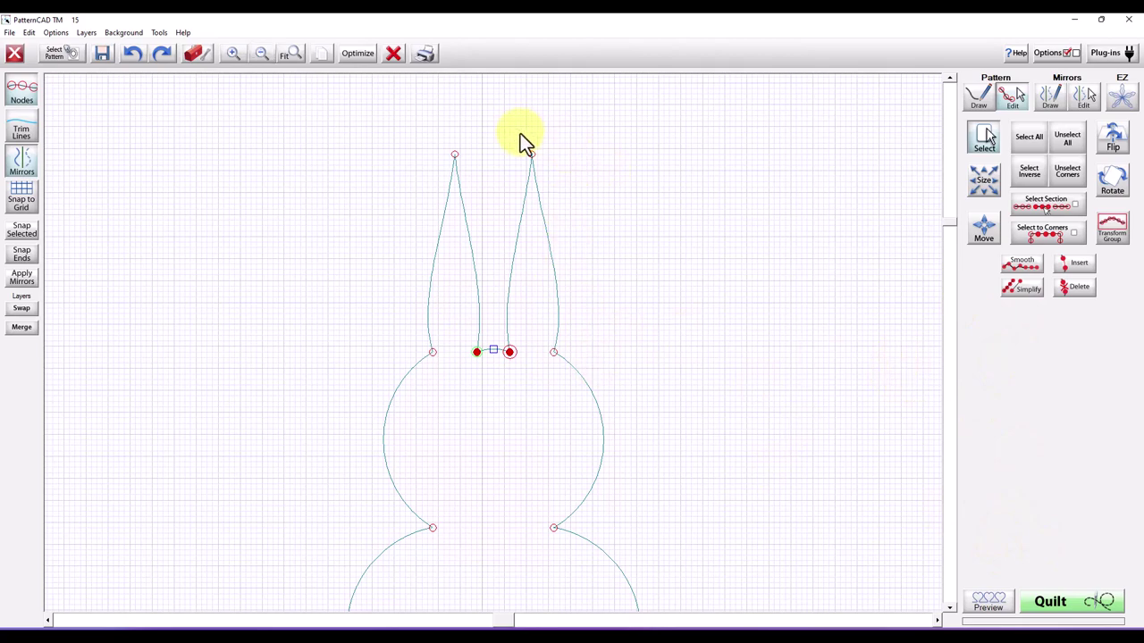
left_click_drag(520, 133, 556, 196)
left_click_drag(574, 363, 534, 339)
left_click(572, 300)
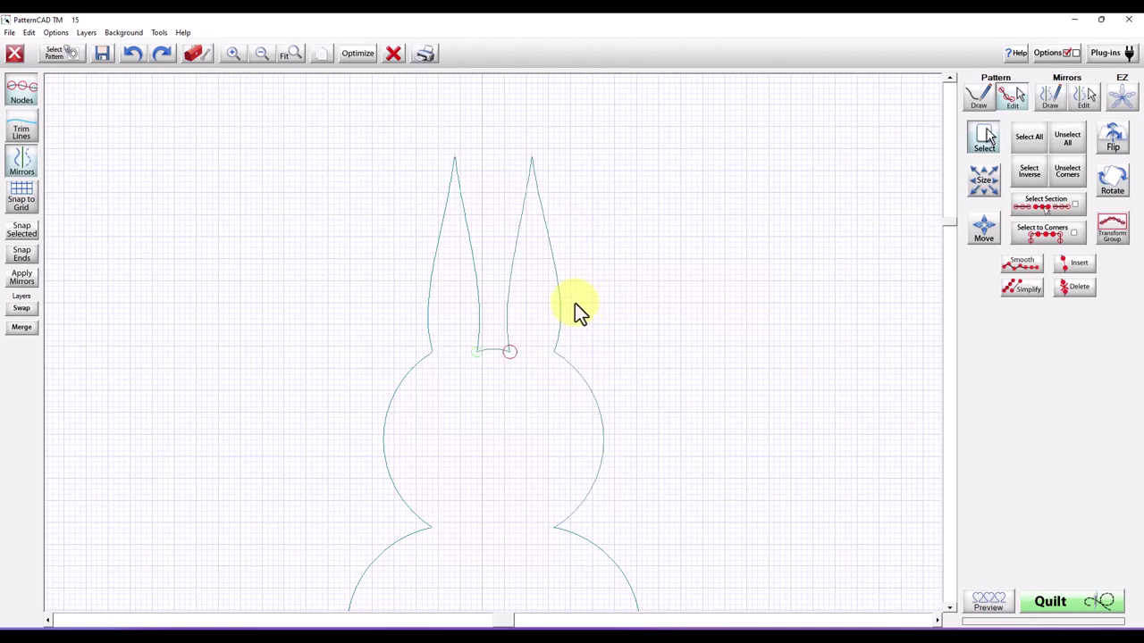
left_click(574, 303)
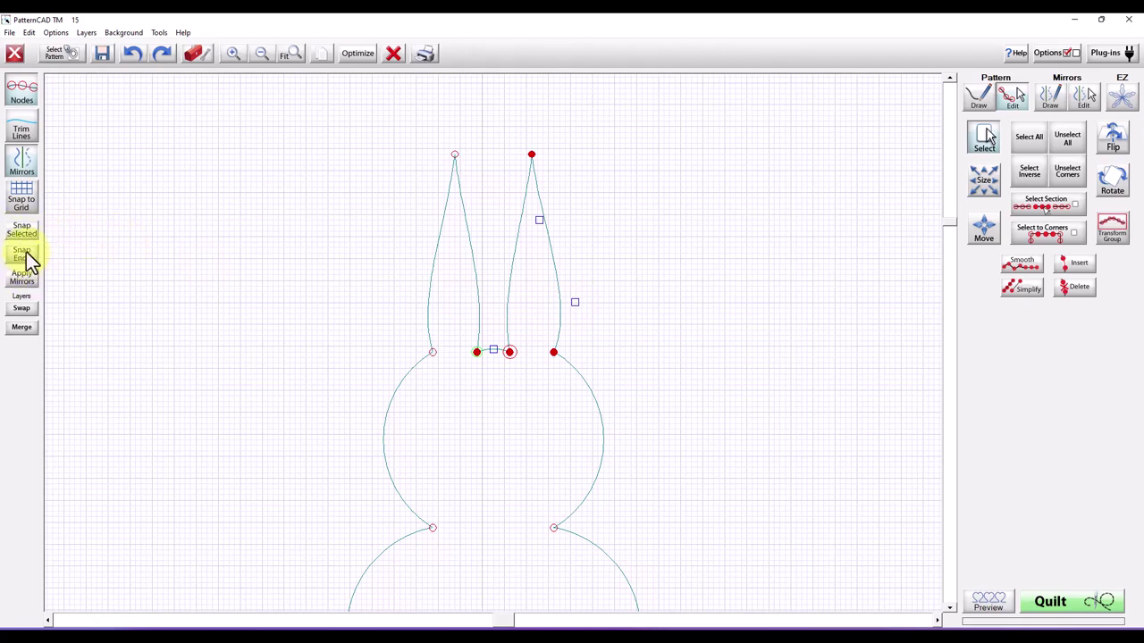
Turn snap to grid on and move both spline handles of the right ear's outer side outward for a fuller ear
left_click(27, 204)
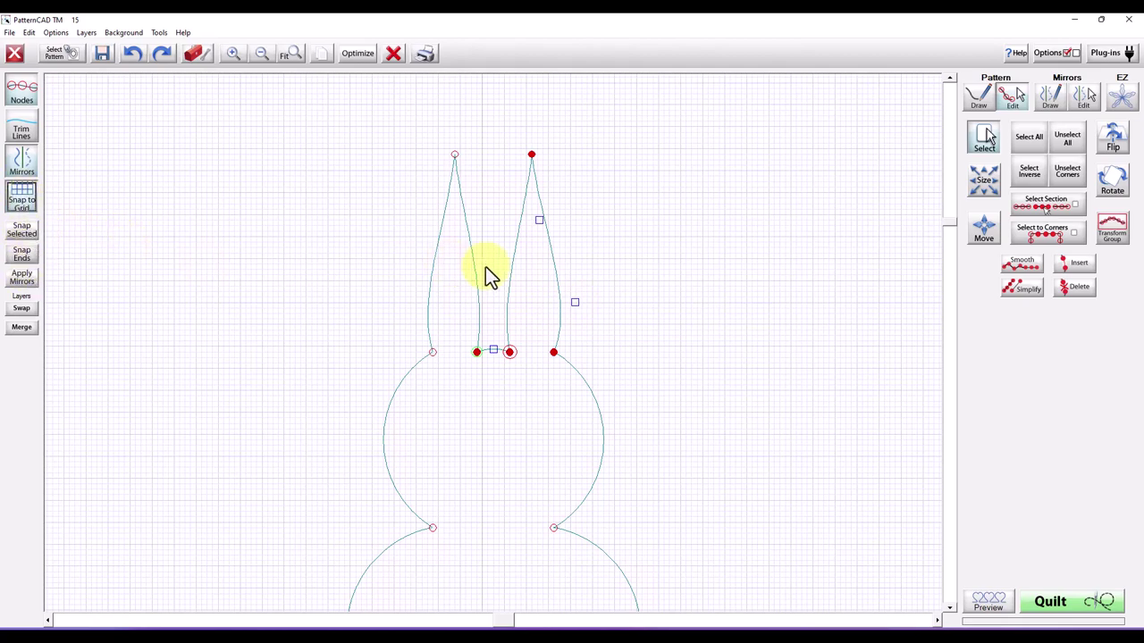
left_click_drag(581, 310, 582, 303)
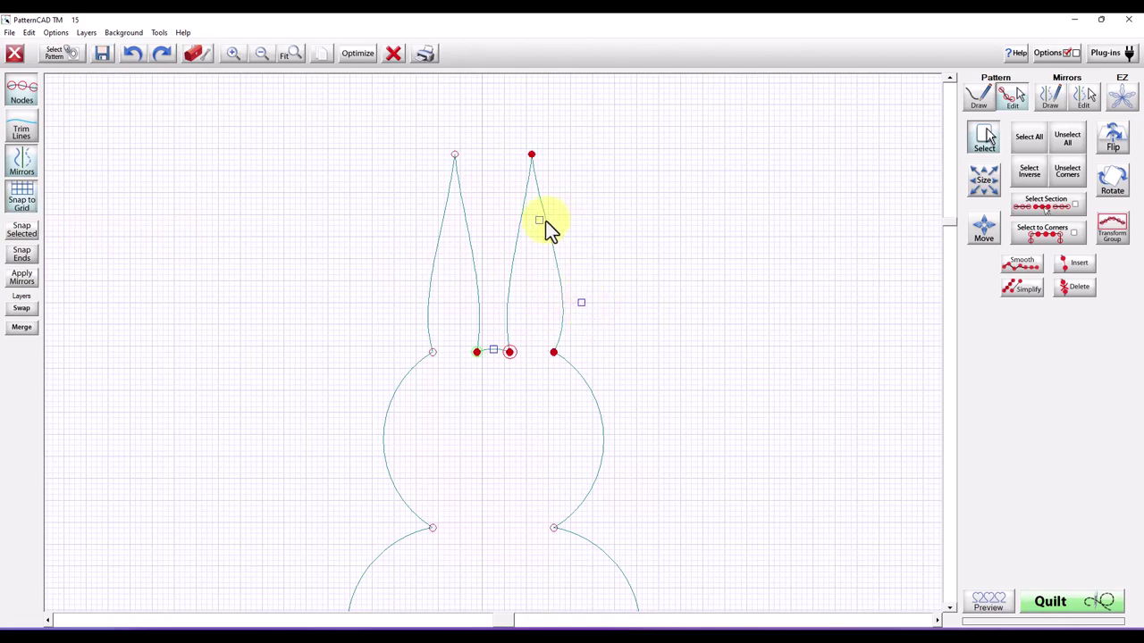
left_click_drag(539, 220, 553, 220)
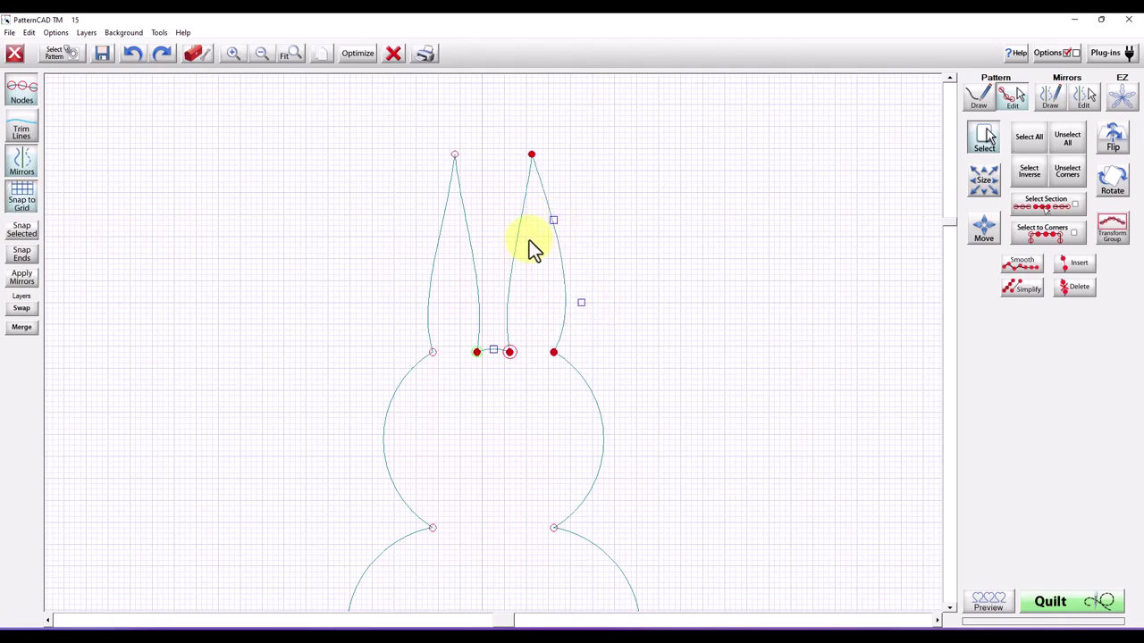
Move both spline handles of the right ear's inner side toward the centre to round that side
left_click(509, 352)
left_click_drag(523, 221, 515, 220)
left_click_drag(500, 291, 496, 295)
left_click(509, 352)
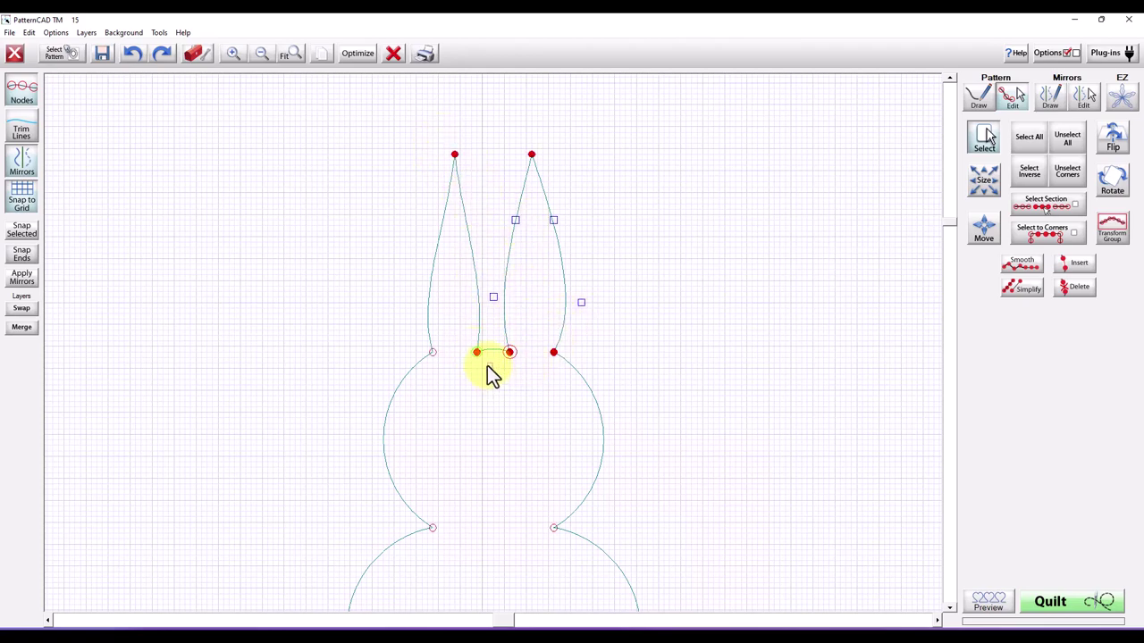
Select the left ear's nodes and move both spline handles of its outer side outward to match the right ear
left_click(487, 365)
left_click_drag(422, 337, 423, 340)
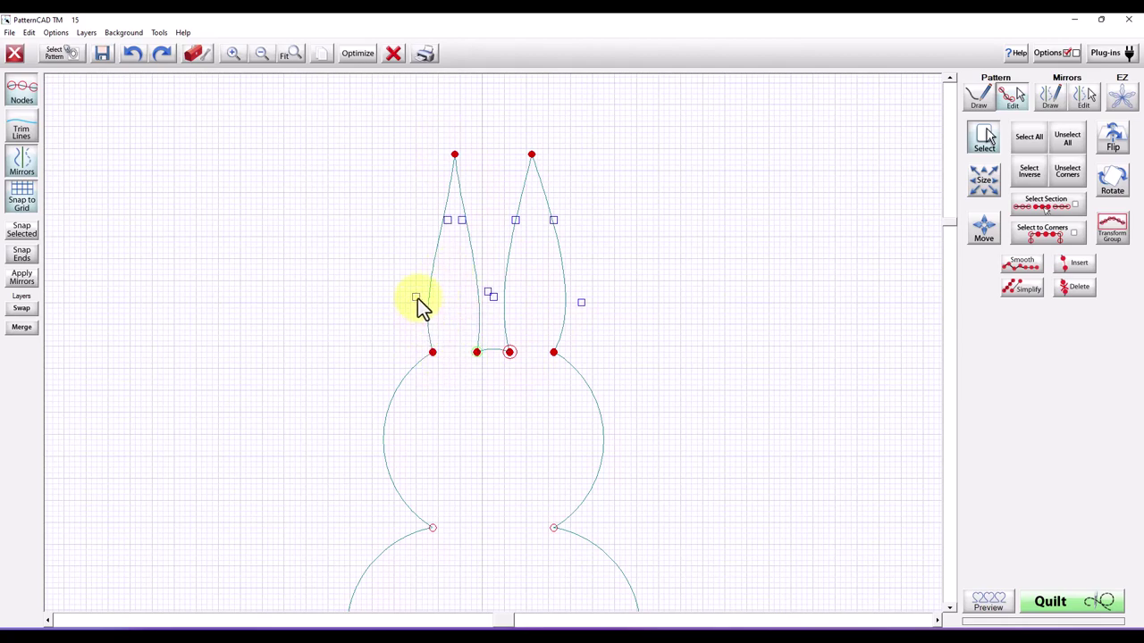
left_click_drag(417, 299, 404, 306)
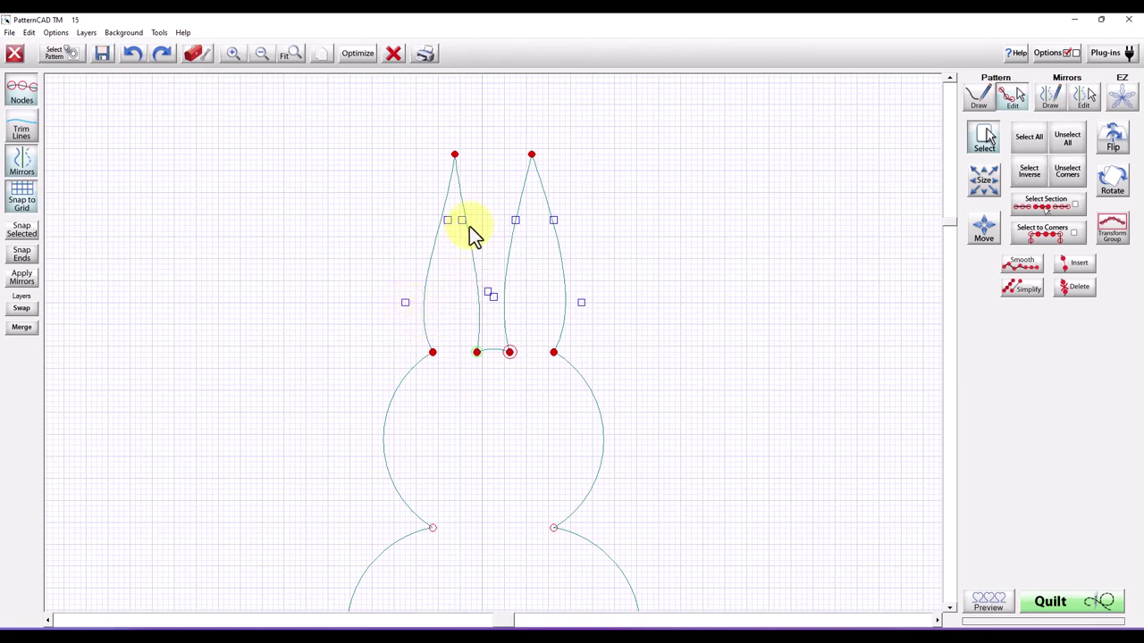
left_click_drag(449, 221, 437, 223)
left_click(509, 352)
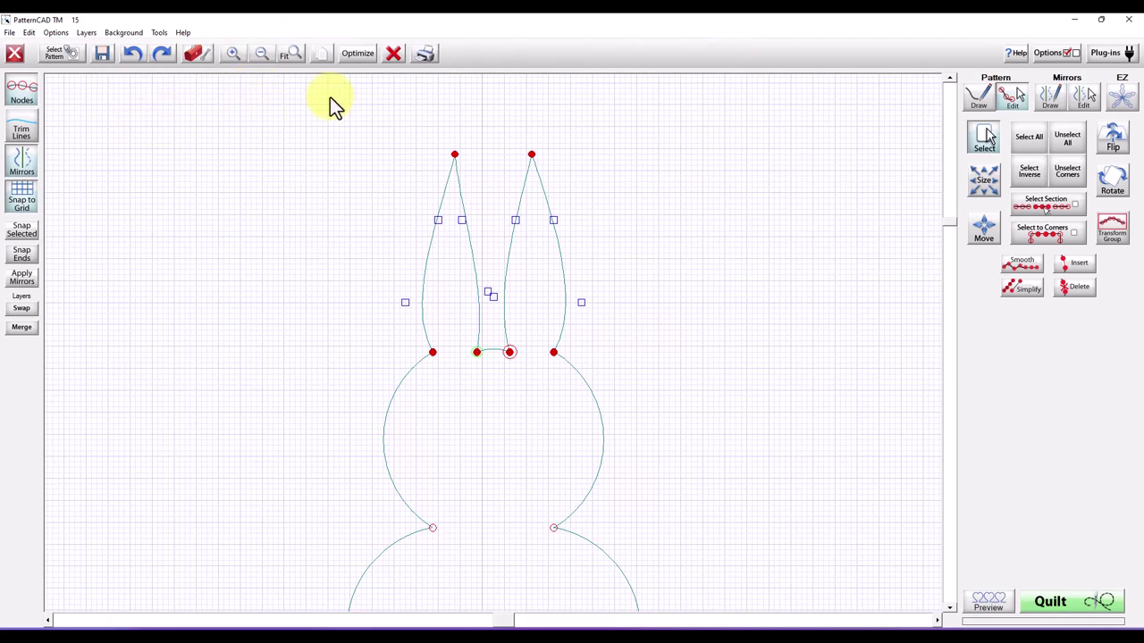
Open Optimize for the bunny and set its left half as number 1 in the stitching order
left_click(261, 56)
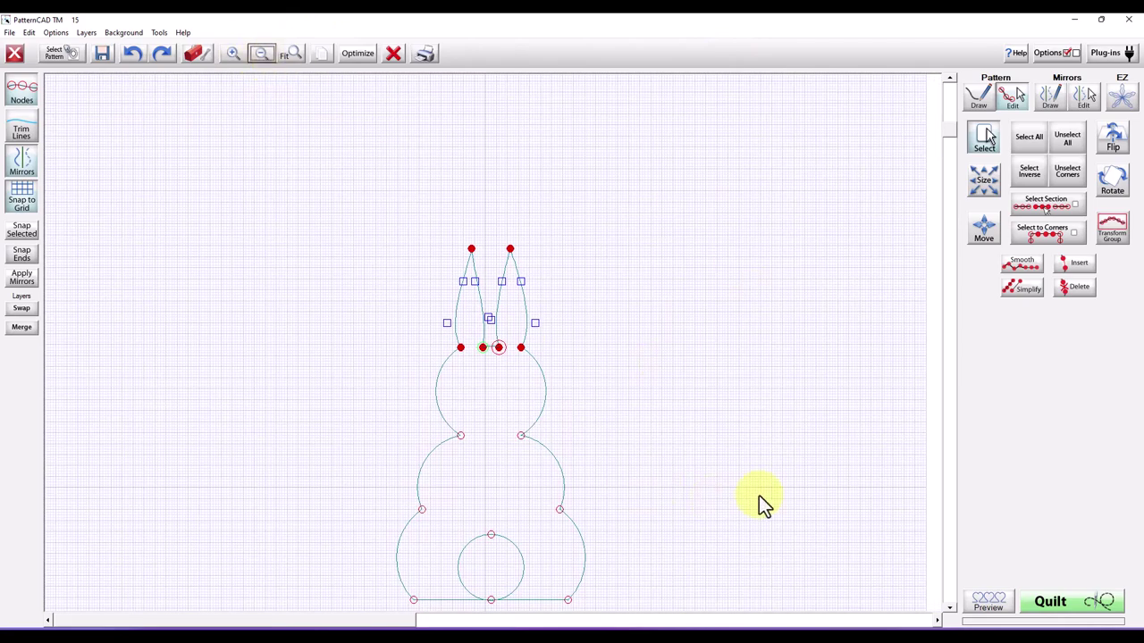
left_click(948, 608)
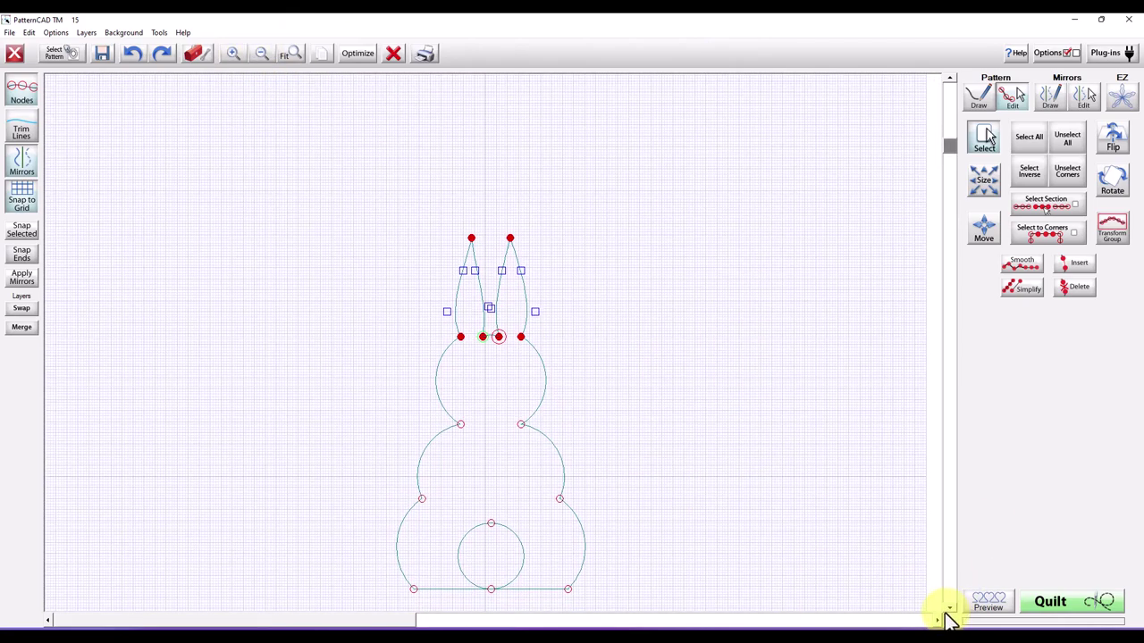
left_click_drag(947, 615, 947, 615)
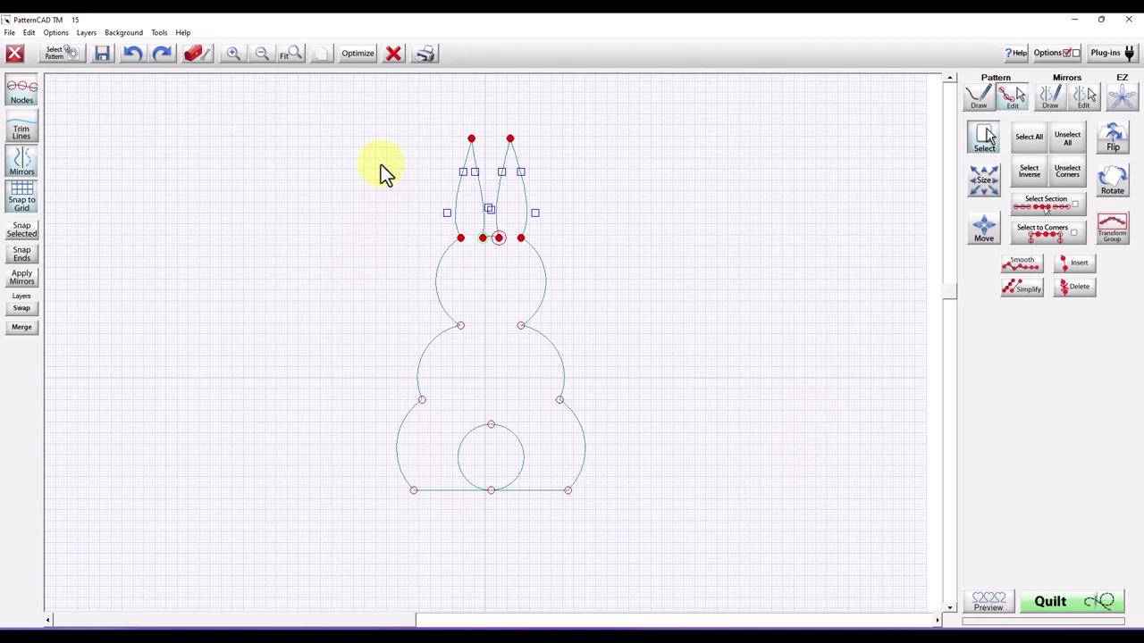
left_click(354, 56)
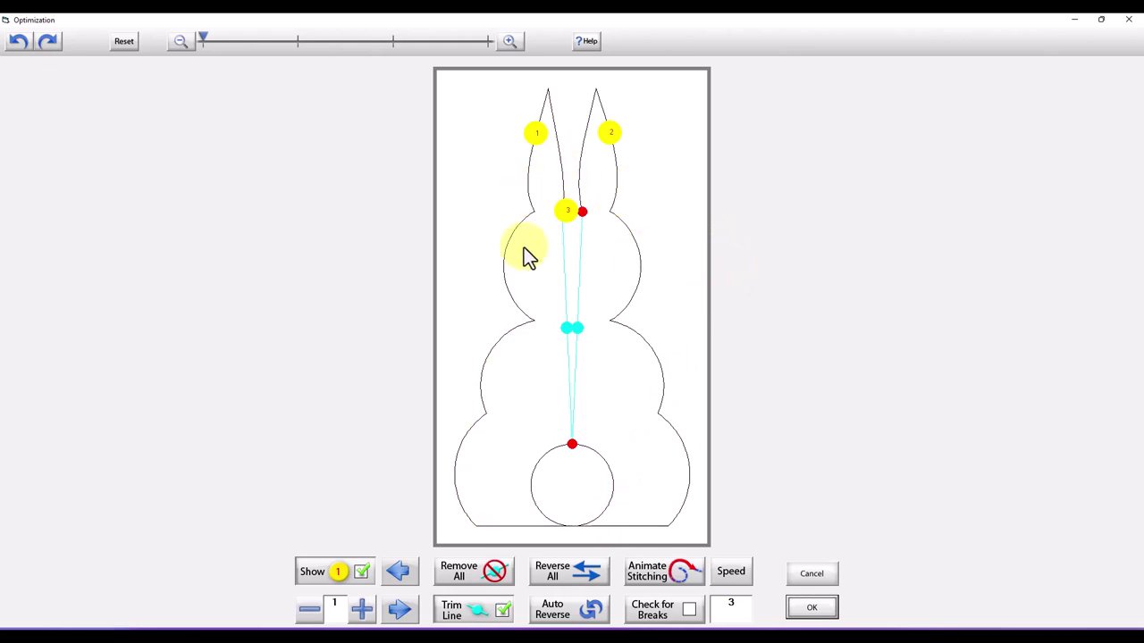
left_click(481, 368)
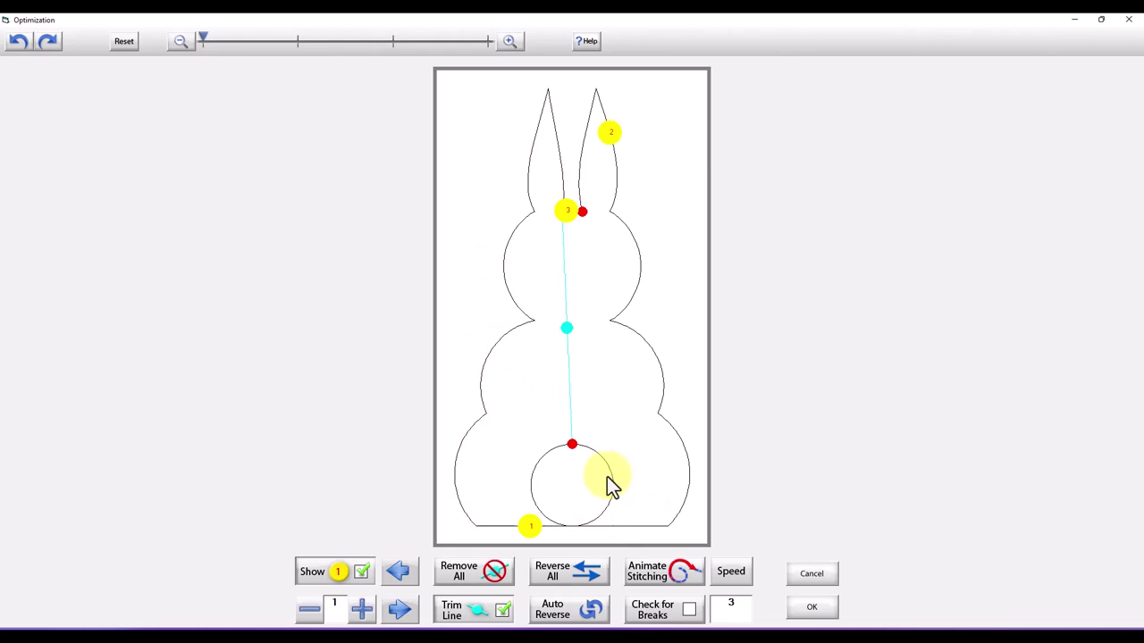
Set the arc between the ears as number 2 in the stitching order, apply Remove All and accept the optimization
left_click(581, 227)
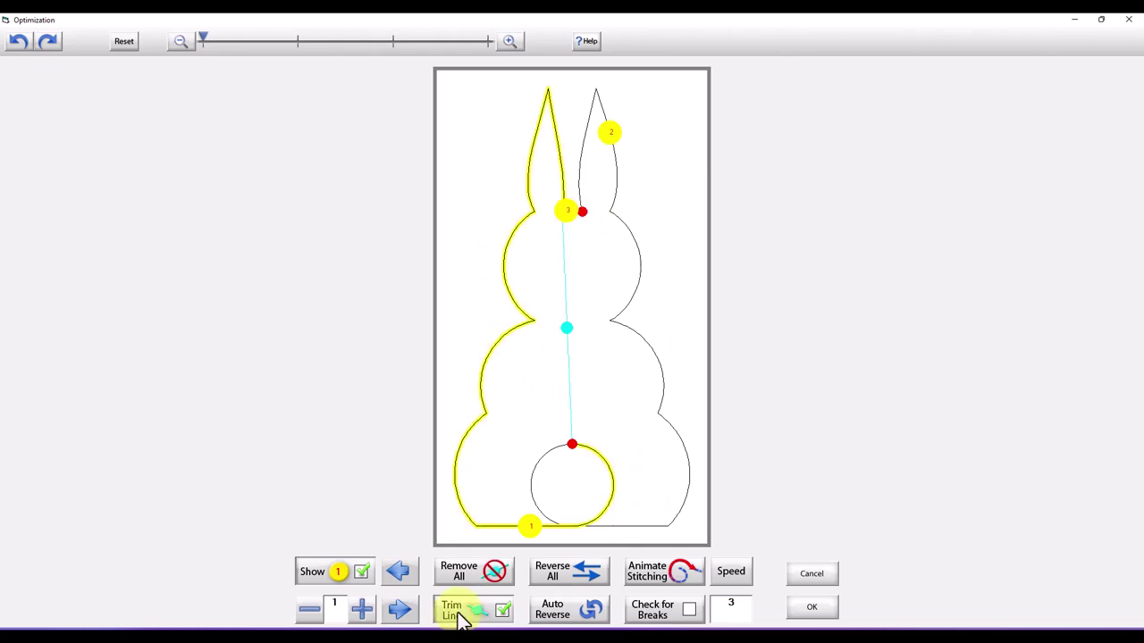
left_click(363, 610)
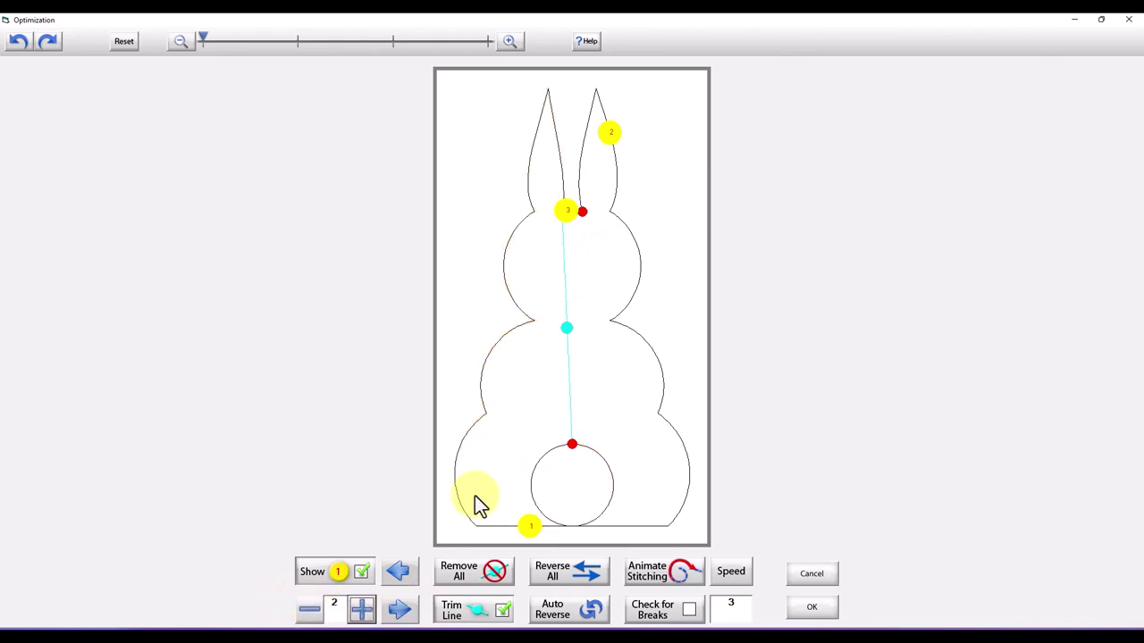
left_click(570, 220)
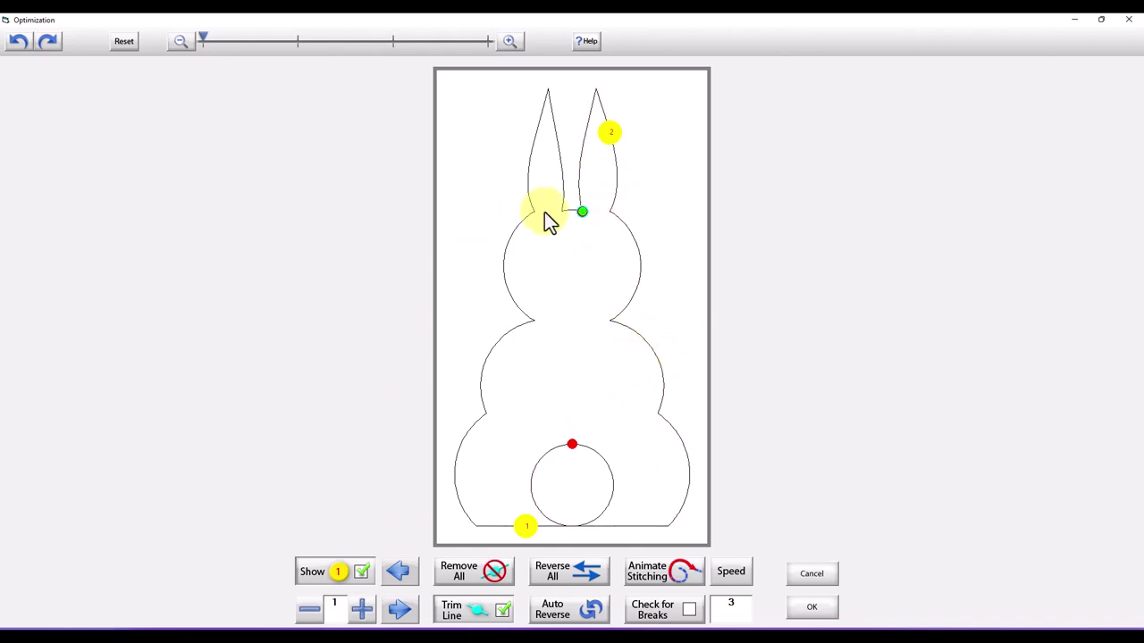
left_click(582, 216)
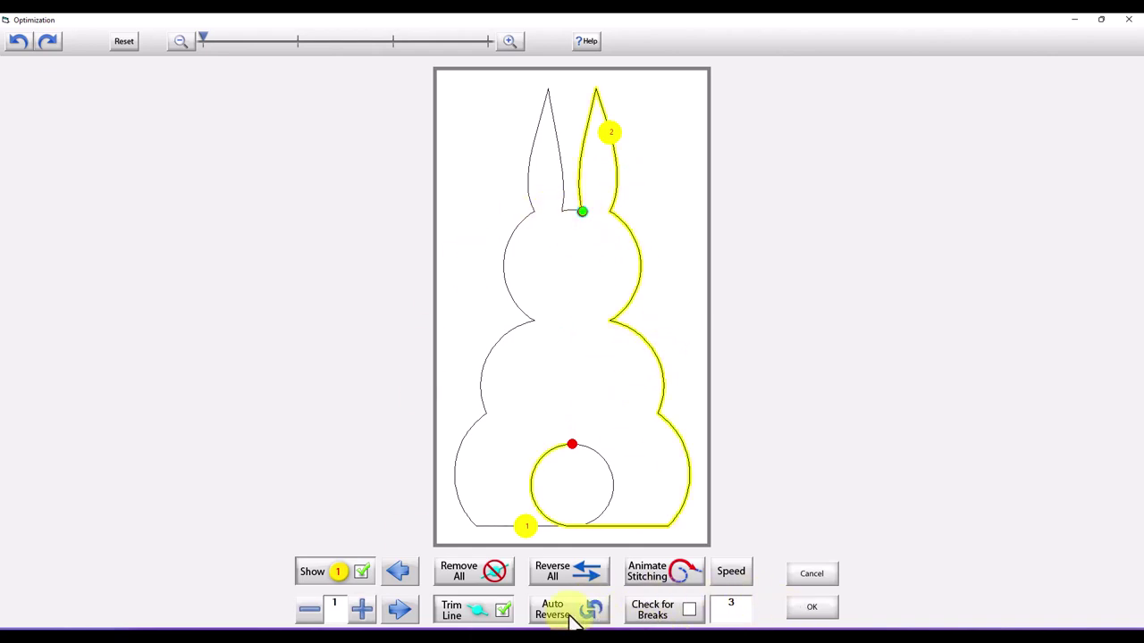
left_click(472, 579)
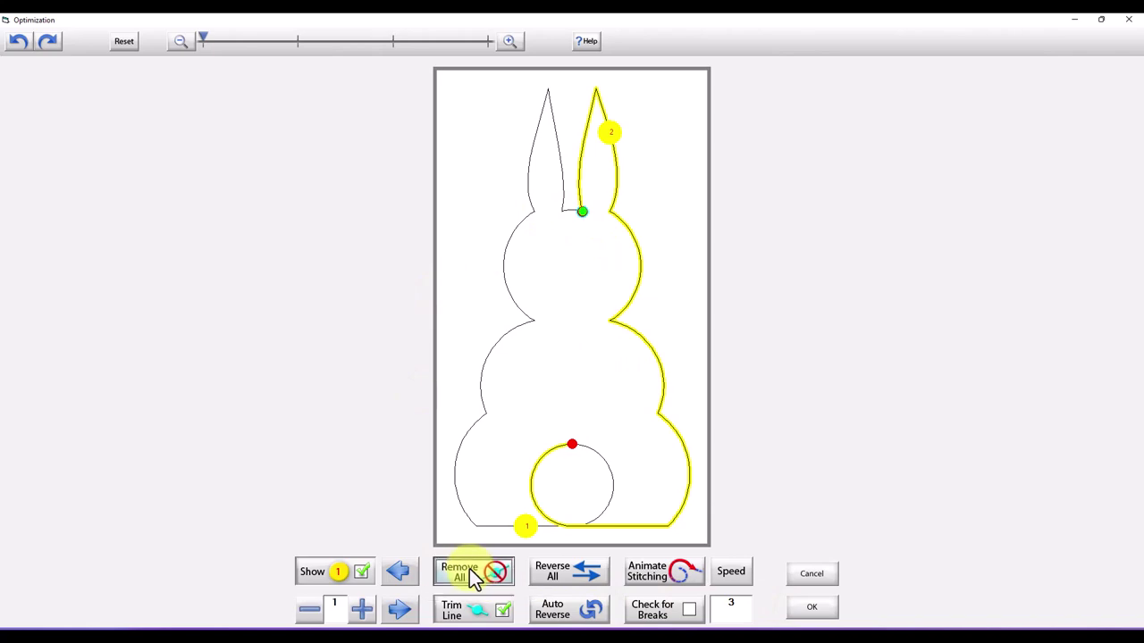
left_click(808, 611)
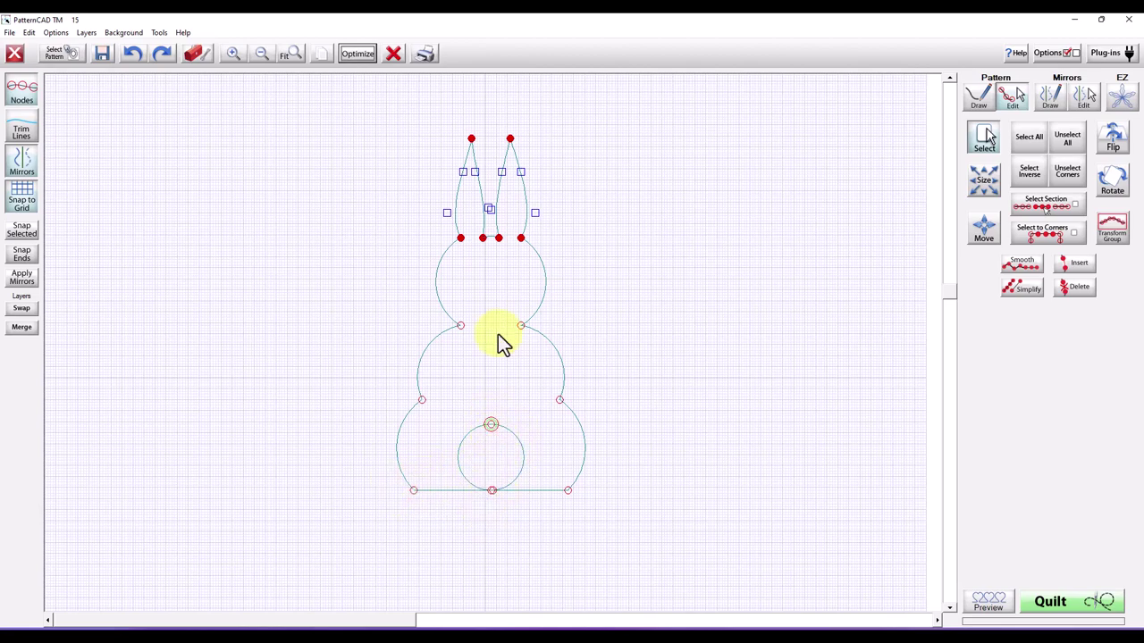
Unselect all nodes and move the offset node at the tail's base onto its neighbour on the baseline
left_click(1059, 146)
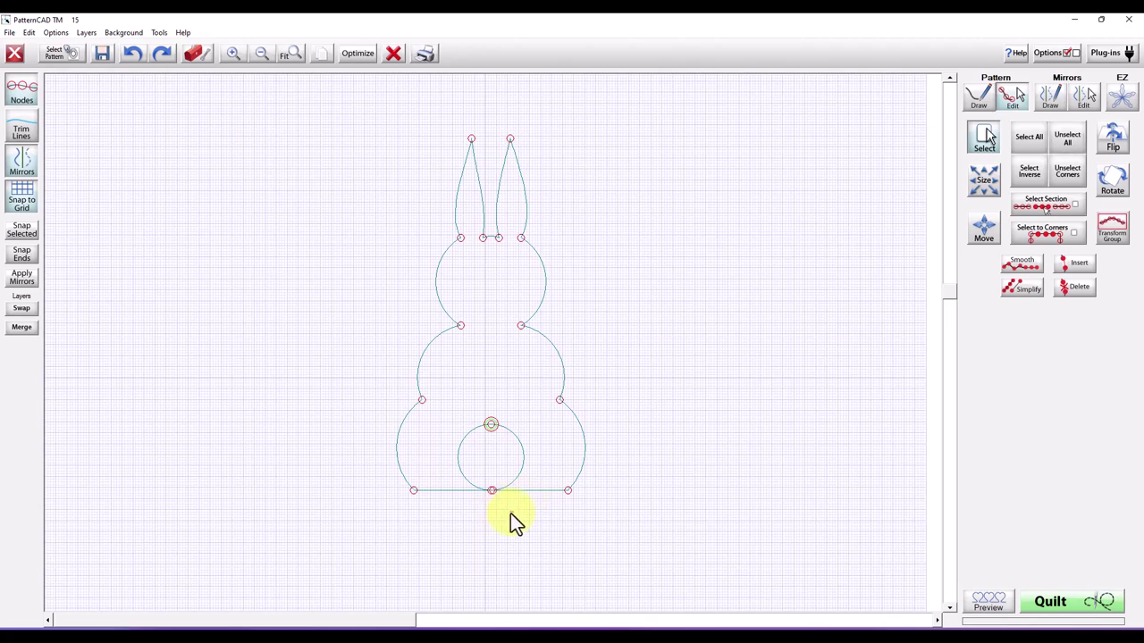
left_click_drag(510, 509, 466, 476)
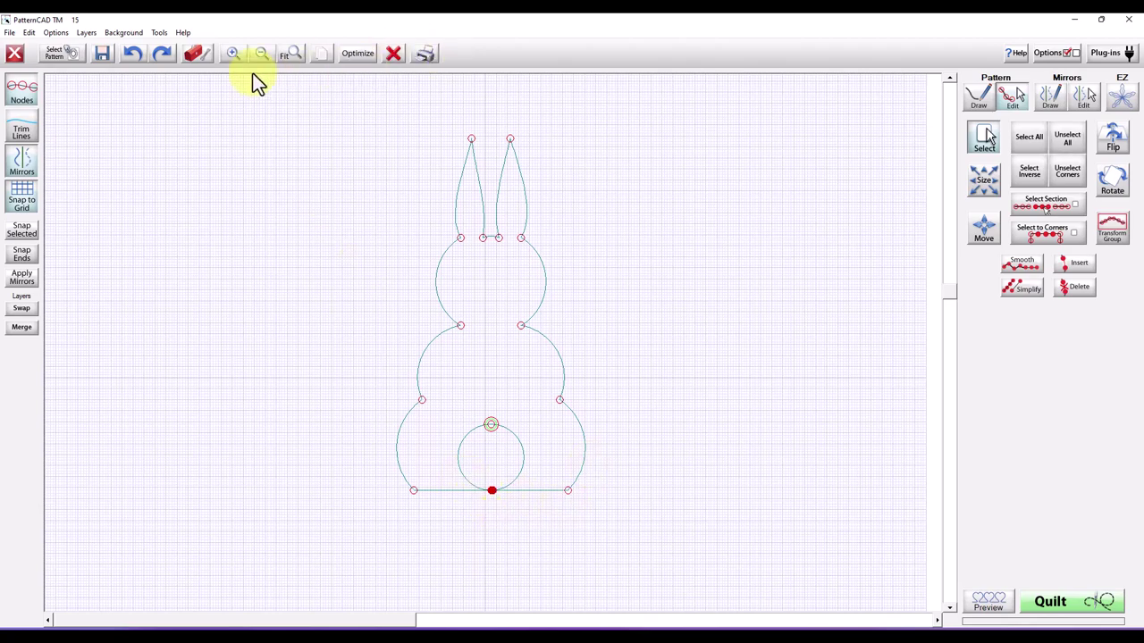
left_click(231, 56)
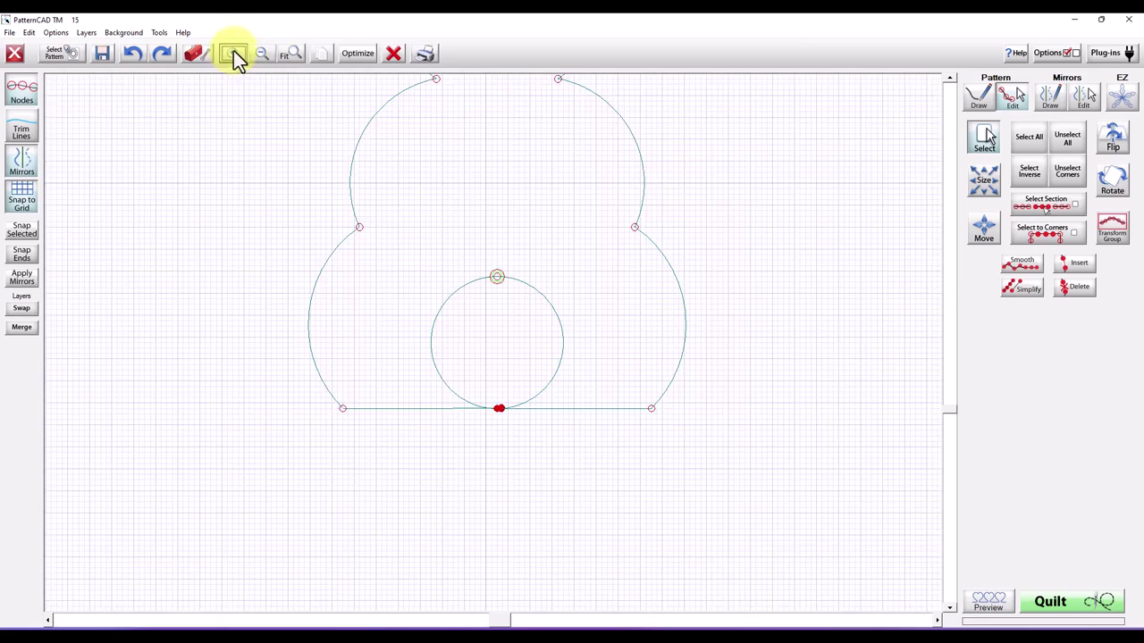
left_click(236, 53)
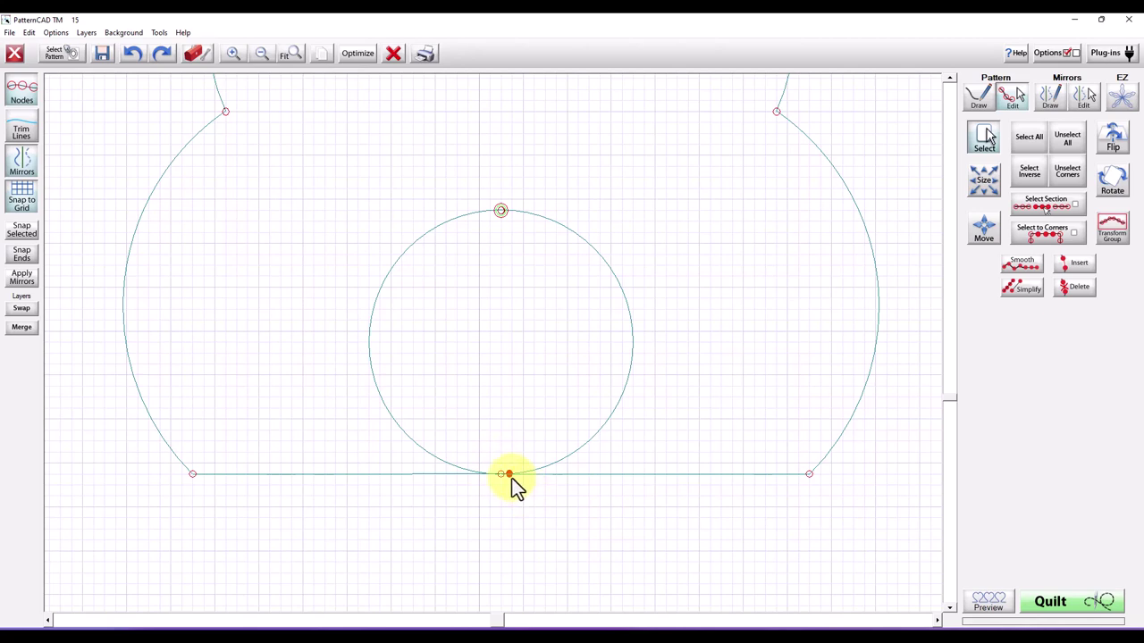
left_click_drag(509, 475, 502, 480)
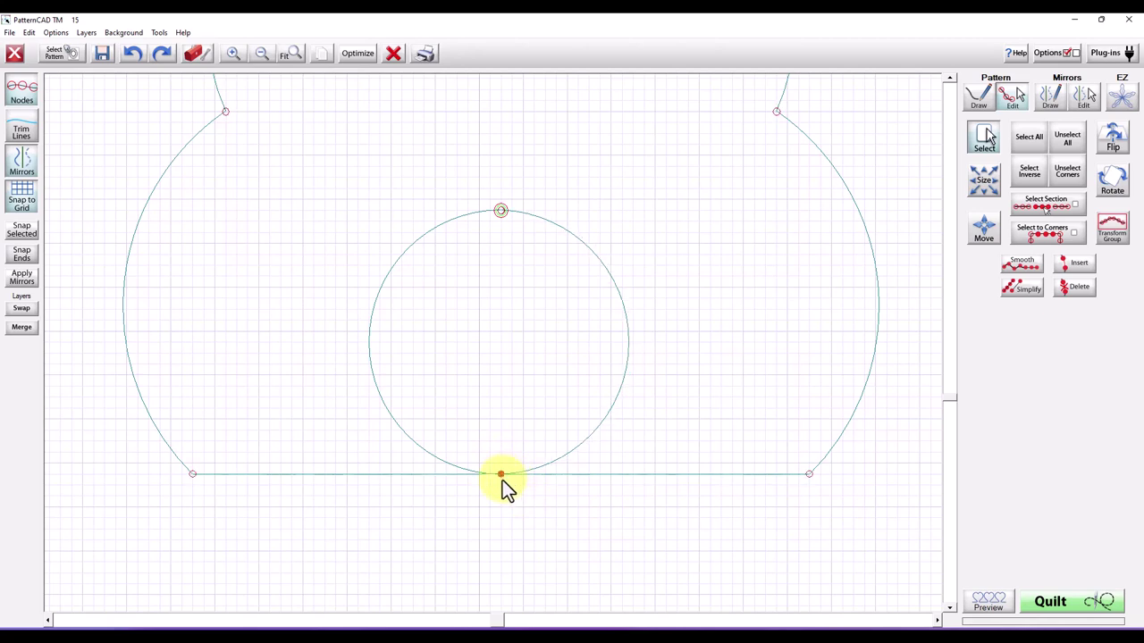
Select the tail's right arc by its end nodes and pull its handle slightly outward to make the circle even
left_click(502, 476)
left_click(500, 211)
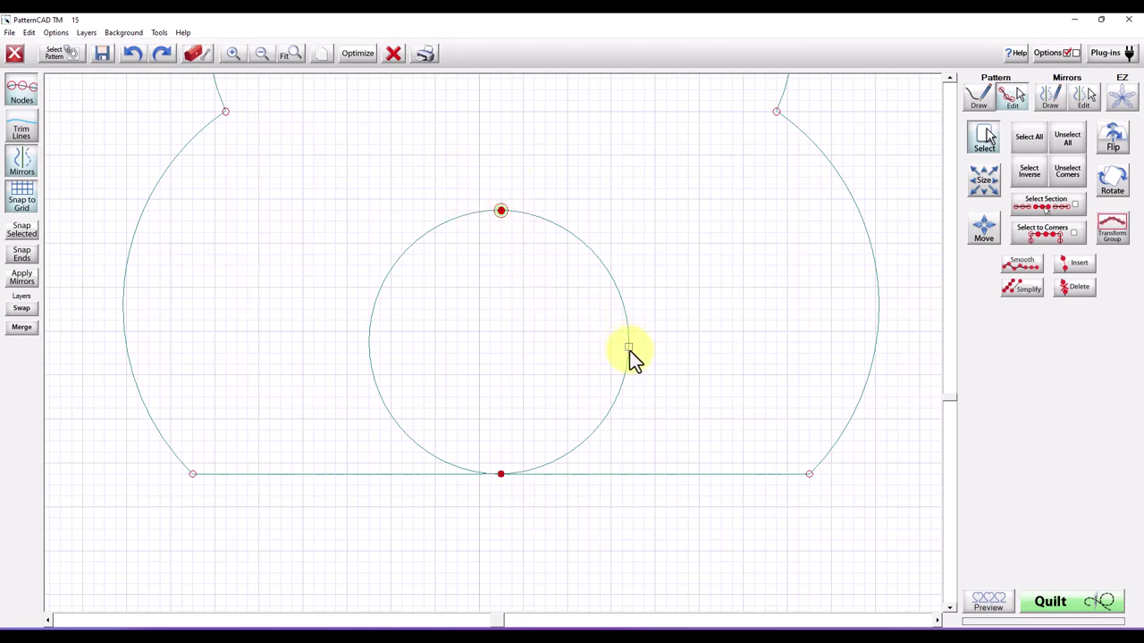
left_click_drag(629, 348, 633, 343)
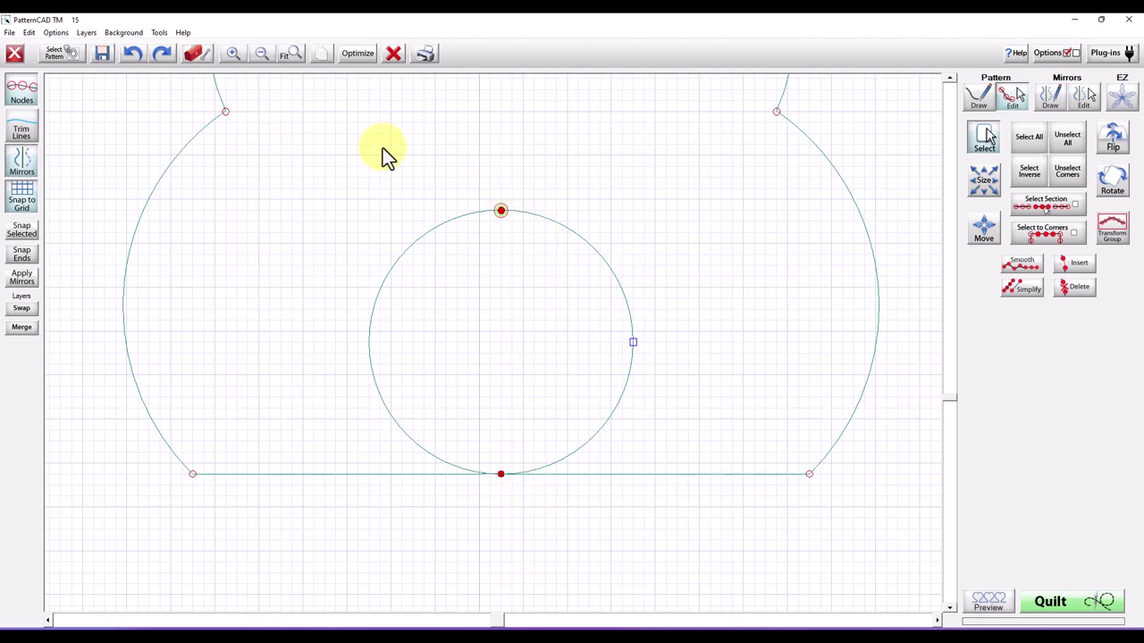
Unselect everything, select the node at the tail's base and move the pattern's start point there
left_click(1072, 143)
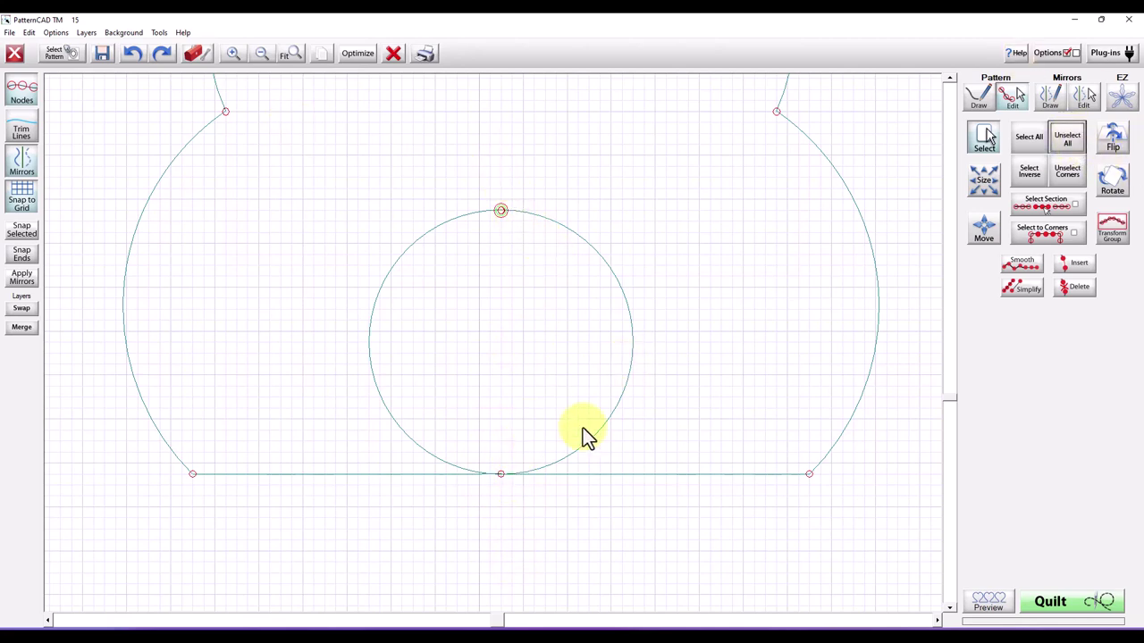
left_click_drag(526, 499, 484, 465)
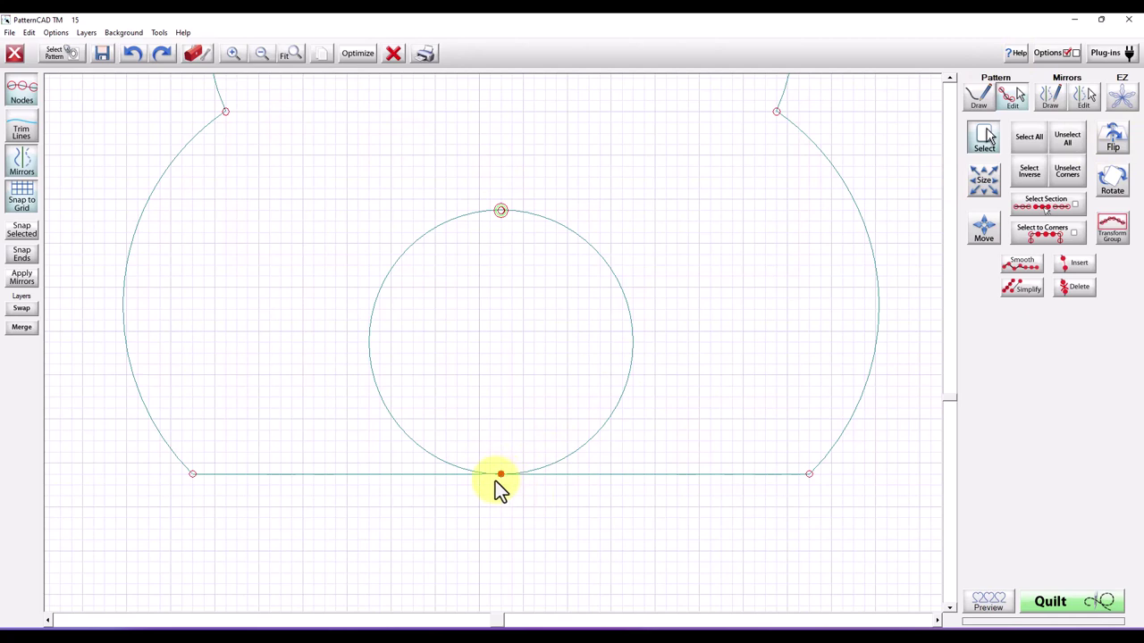
left_click(158, 34)
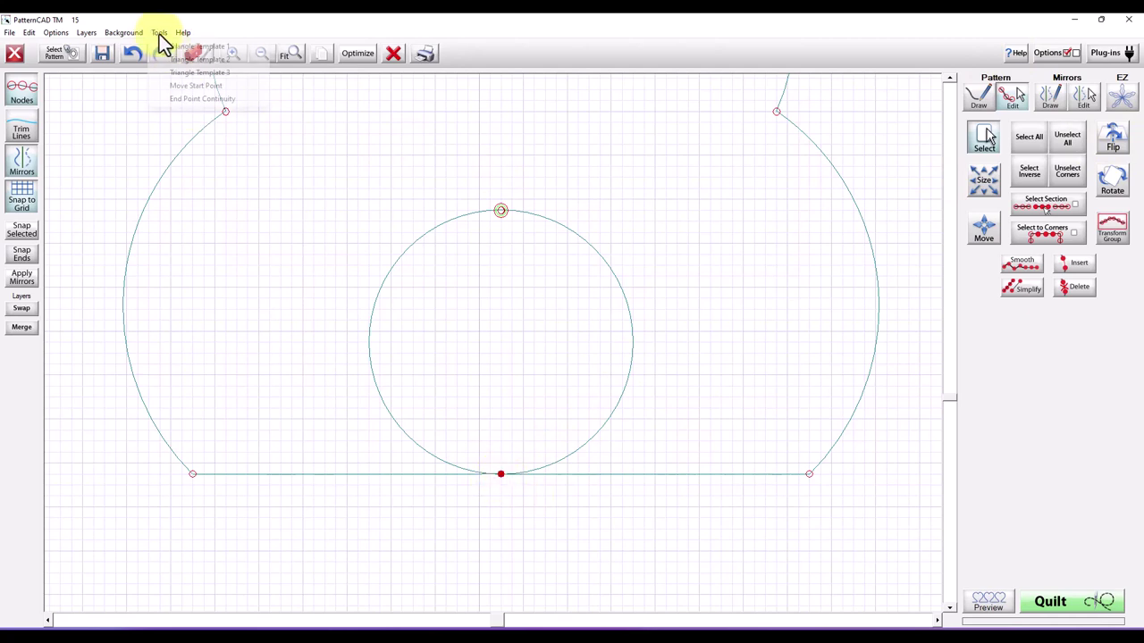
left_click(200, 86)
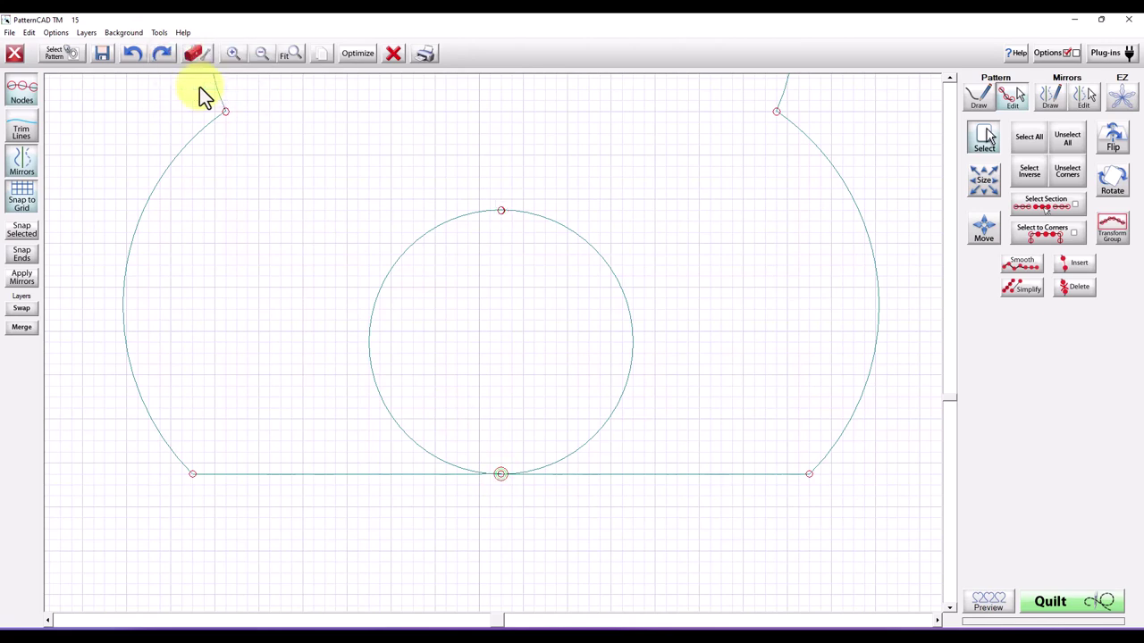
left_click(500, 473)
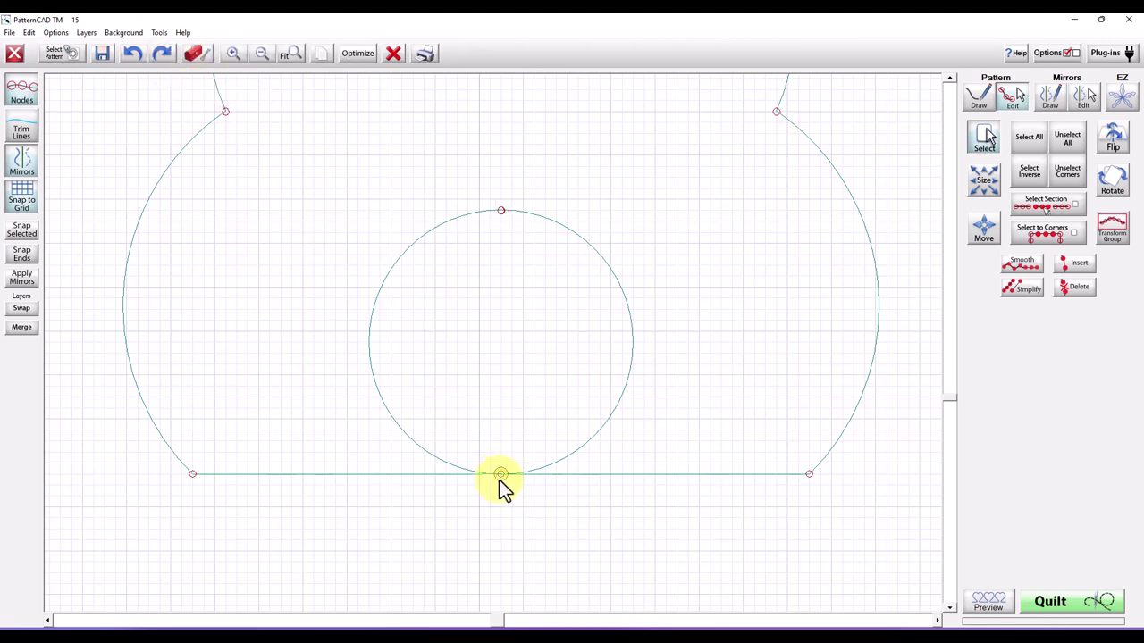
Optimize the pattern again with Remove All and accept the result
left_click(358, 54)
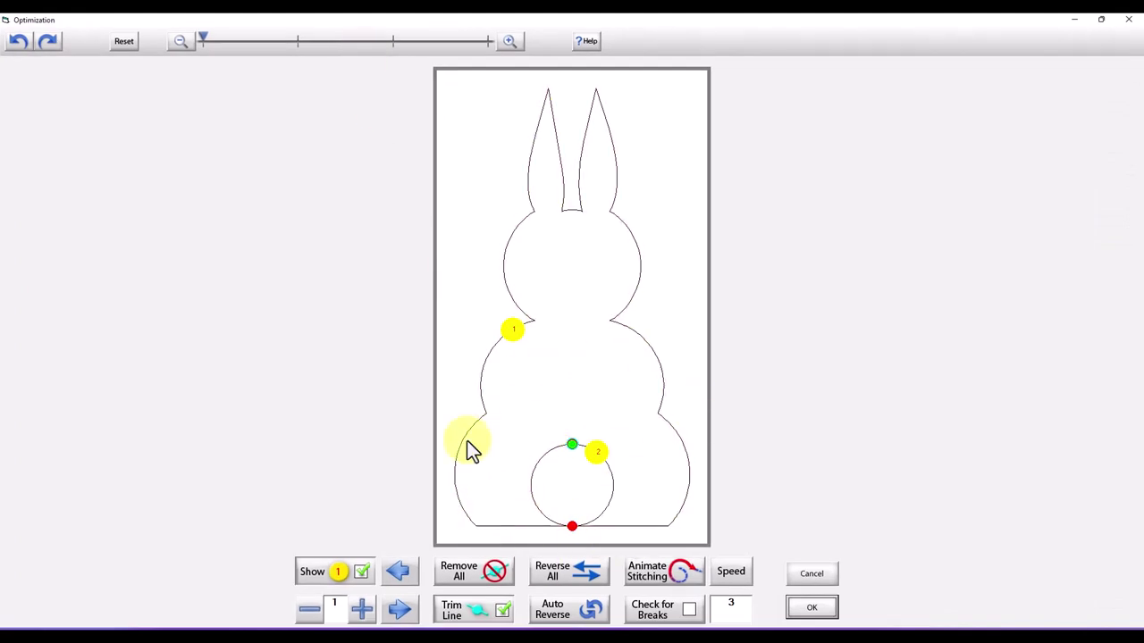
left_click(478, 577)
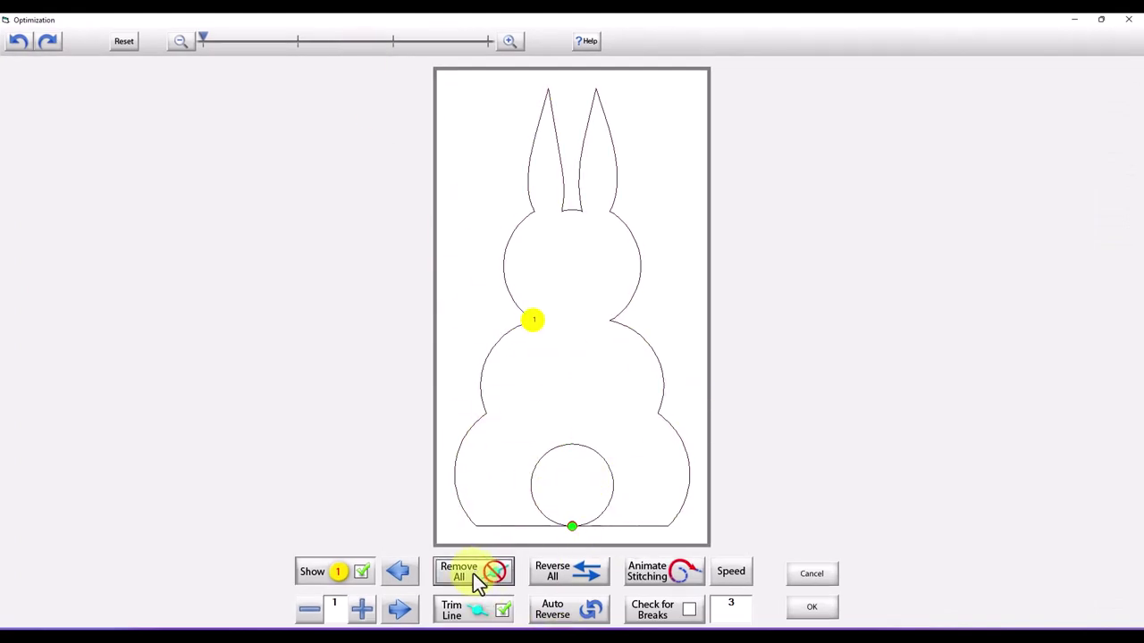
left_click(810, 611)
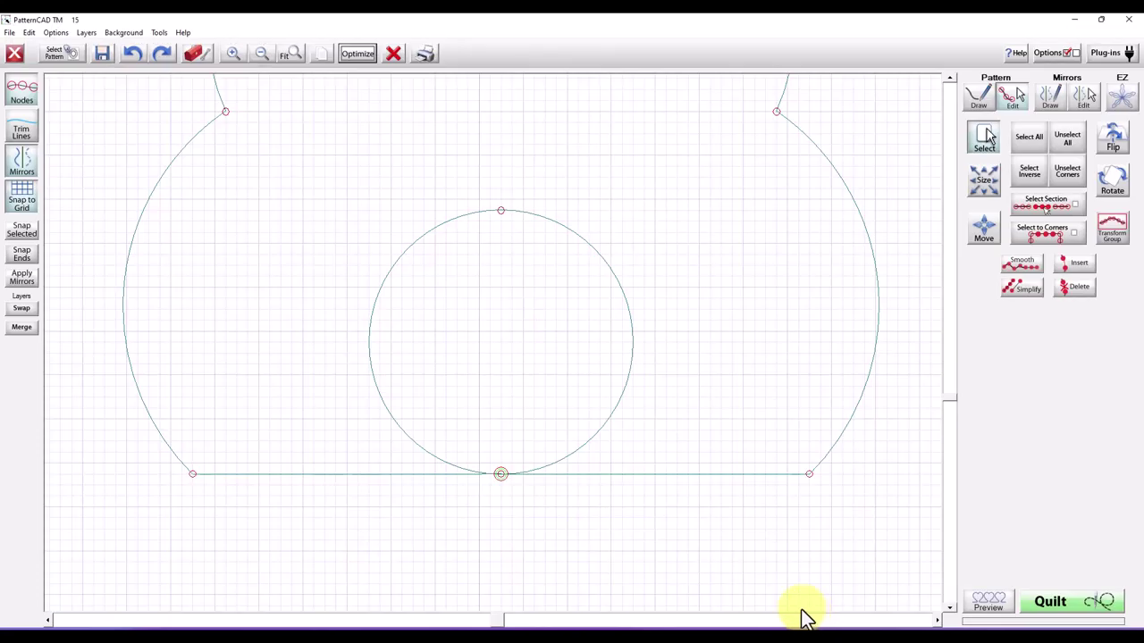
Create a folder named Video in the pattern save location and open it
left_click(261, 53)
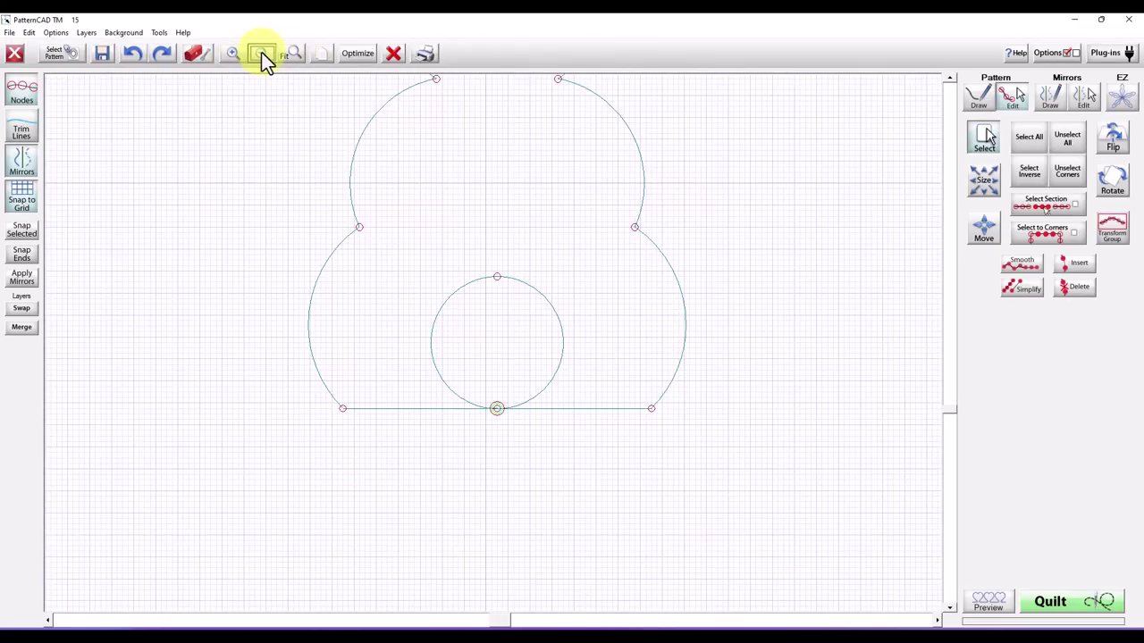
left_click(948, 93)
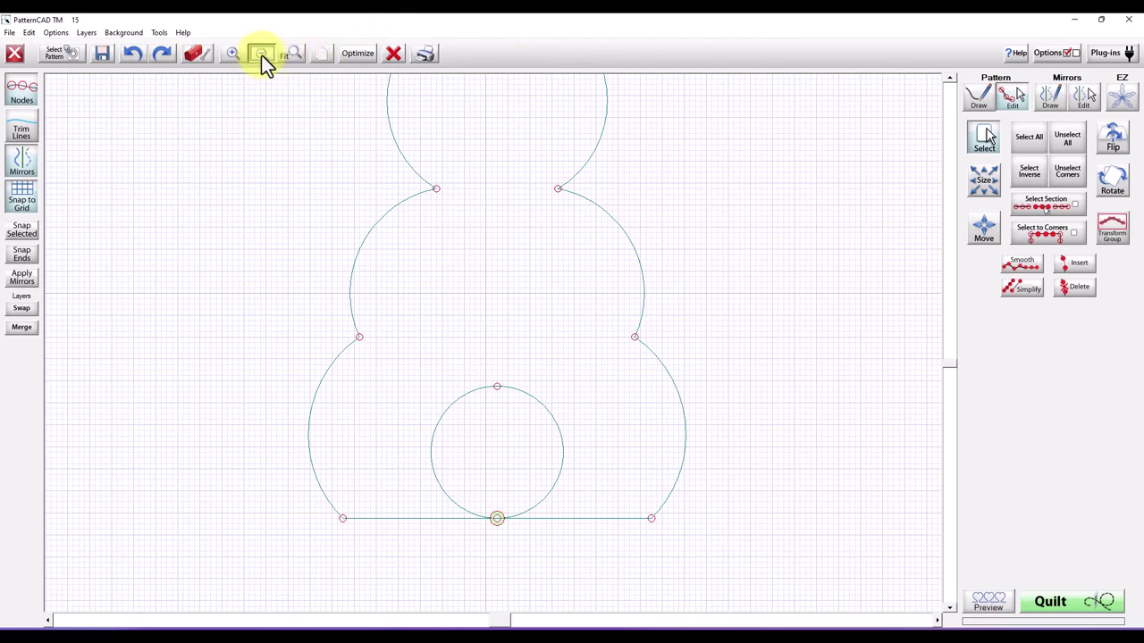
left_click(261, 54)
left_click(949, 79)
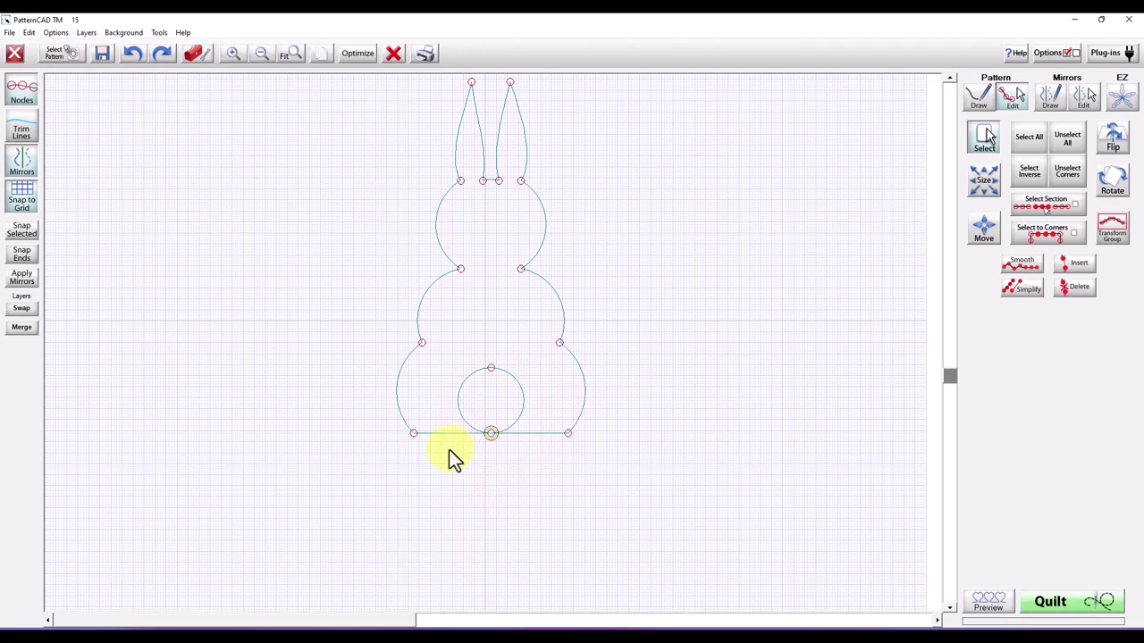
left_click(103, 54)
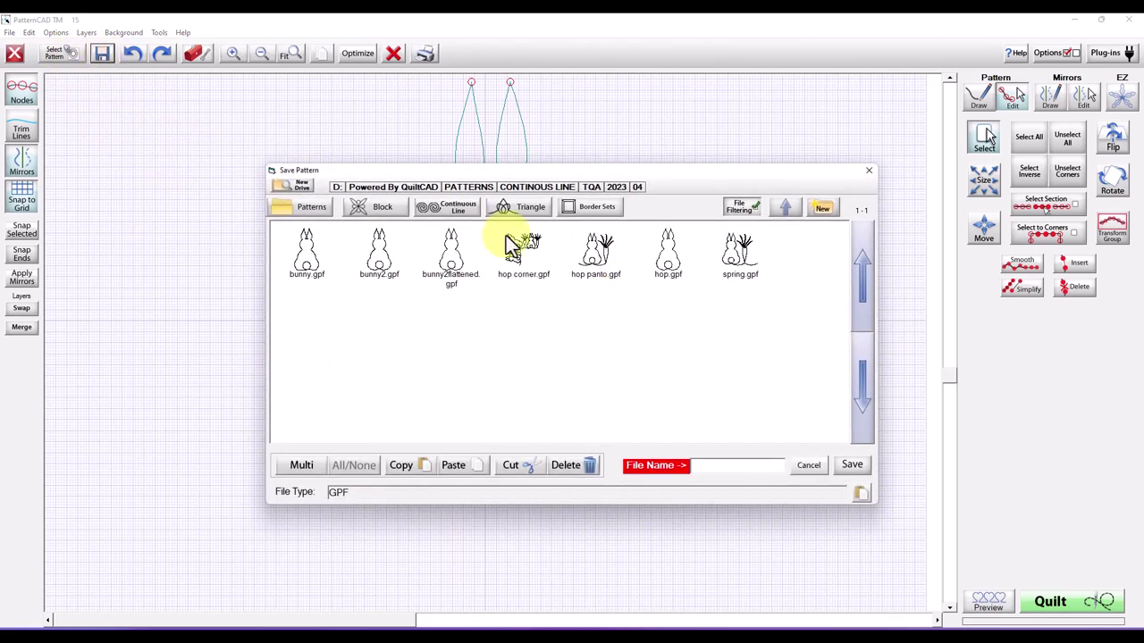
left_click(822, 208)
left_click(552, 339)
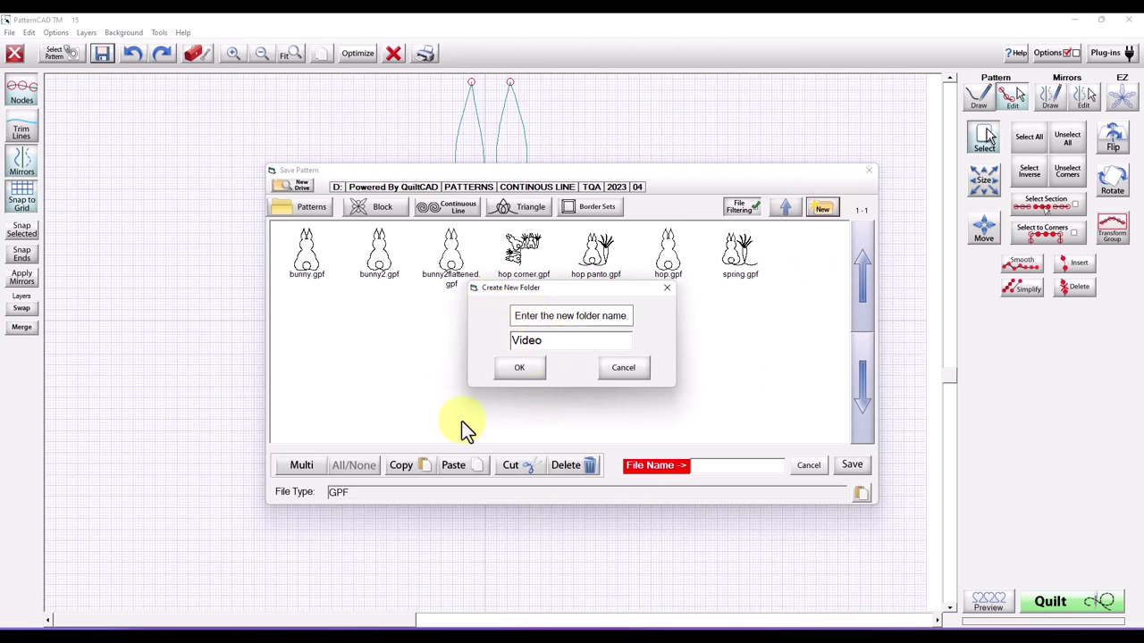
left_click(536, 372)
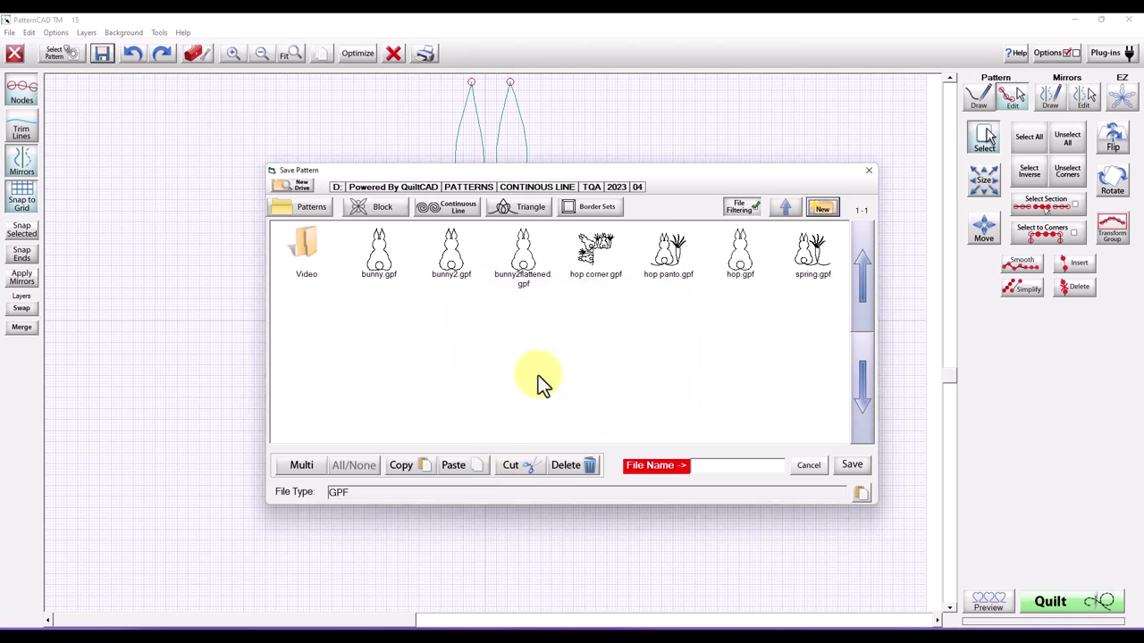
double_click(307, 250)
Save the pattern in the Video folder under the file name bunny
left_click(710, 465)
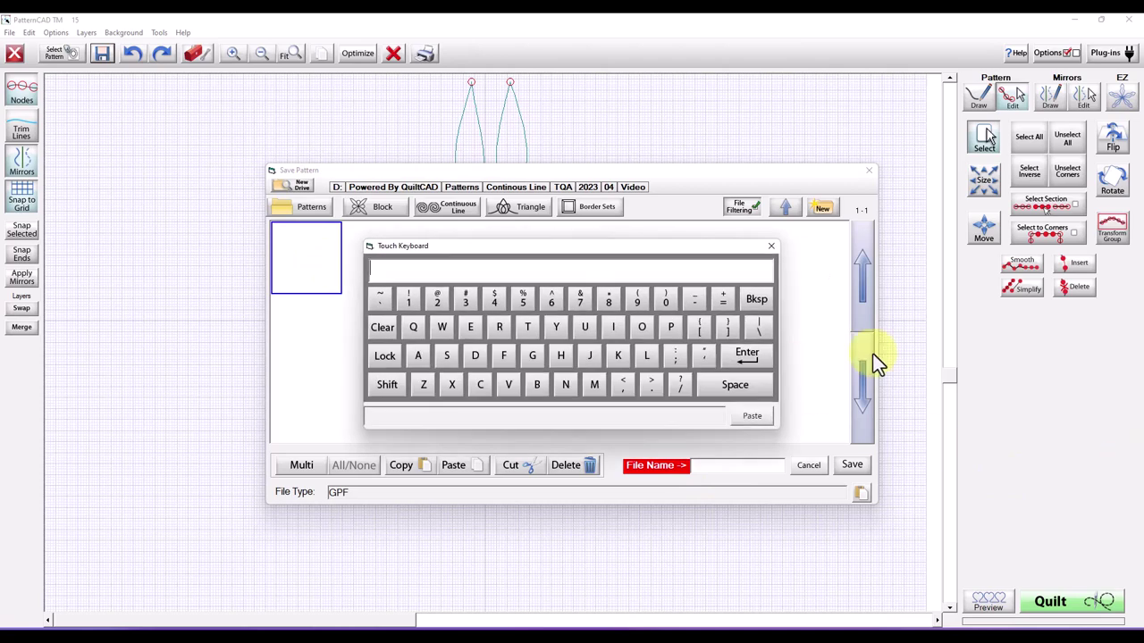
type("Hop")
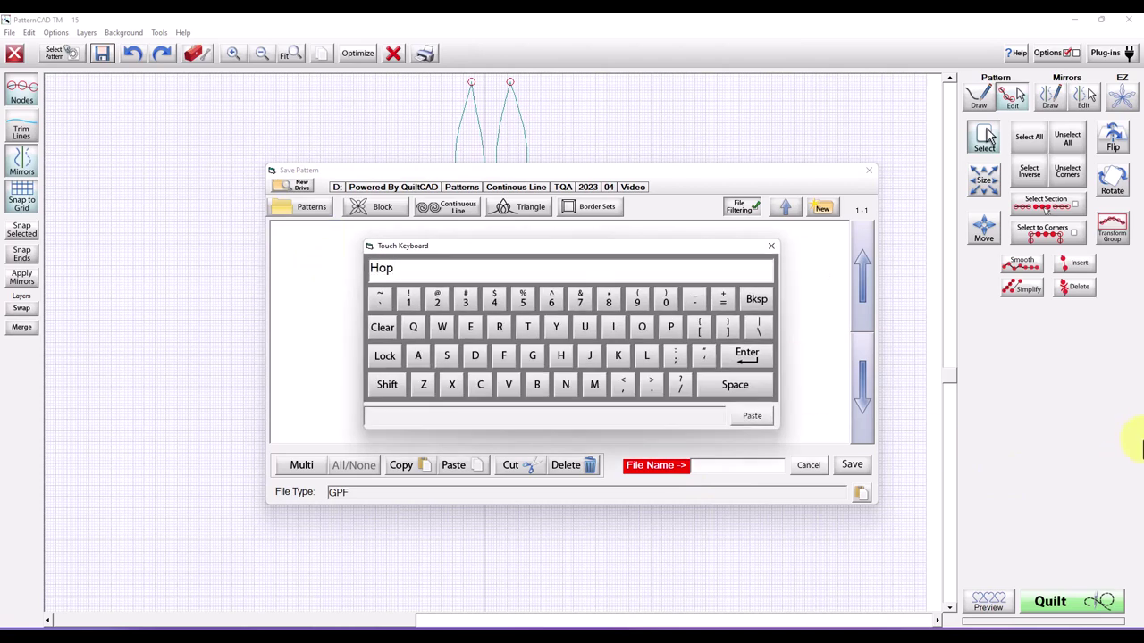
key("BackSpace")
key("BackSpace")
key("BackSpace")
type("bunny")
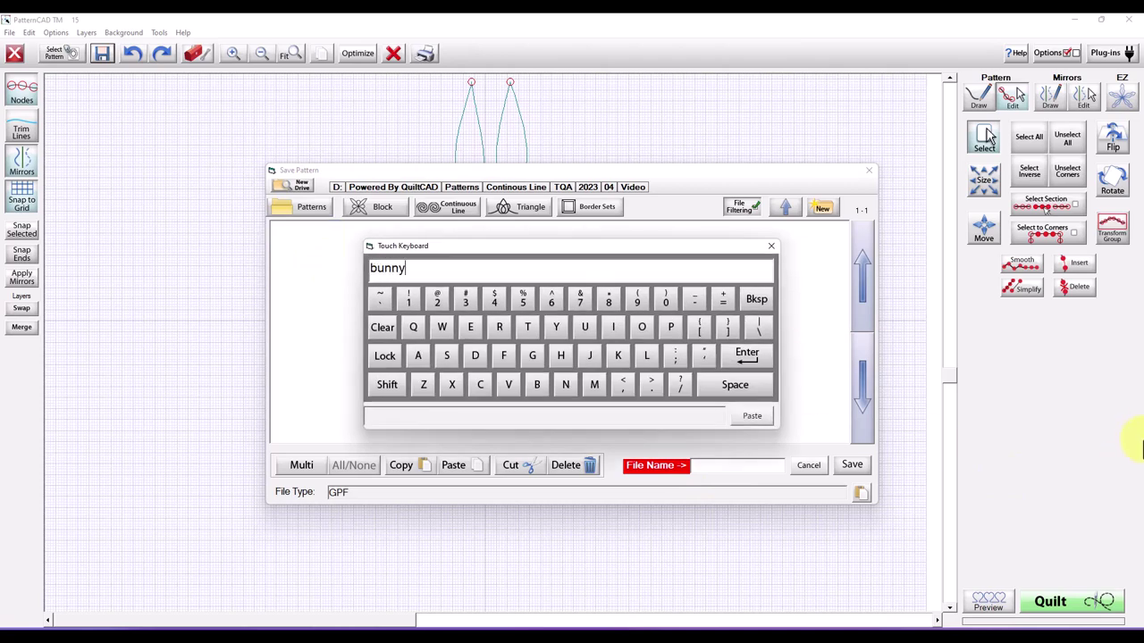
left_click(746, 355)
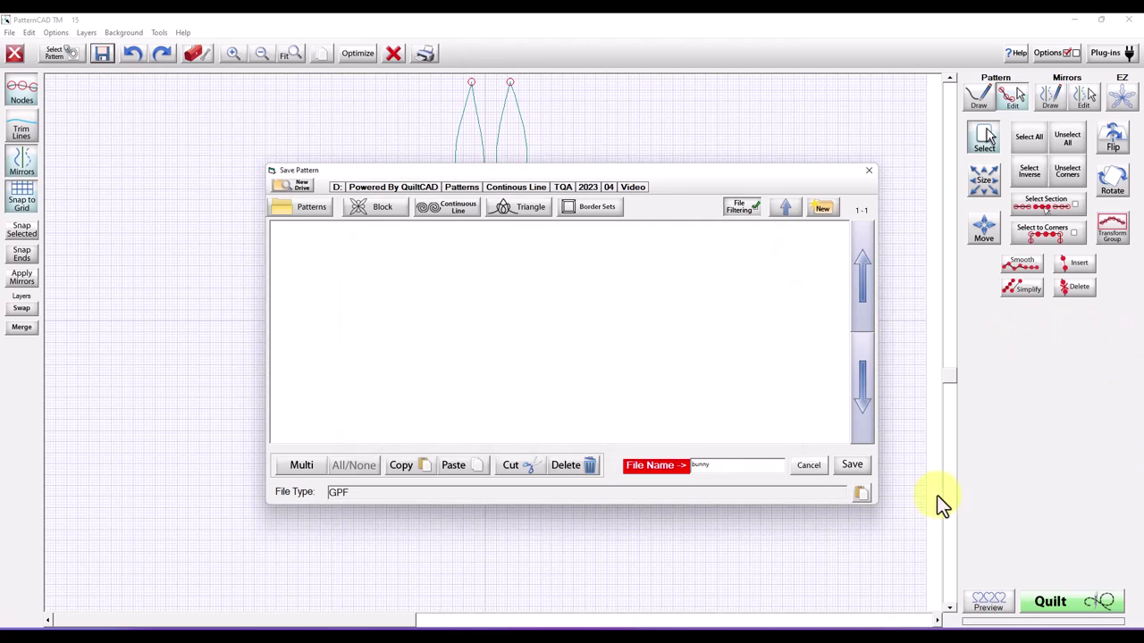
left_click(855, 466)
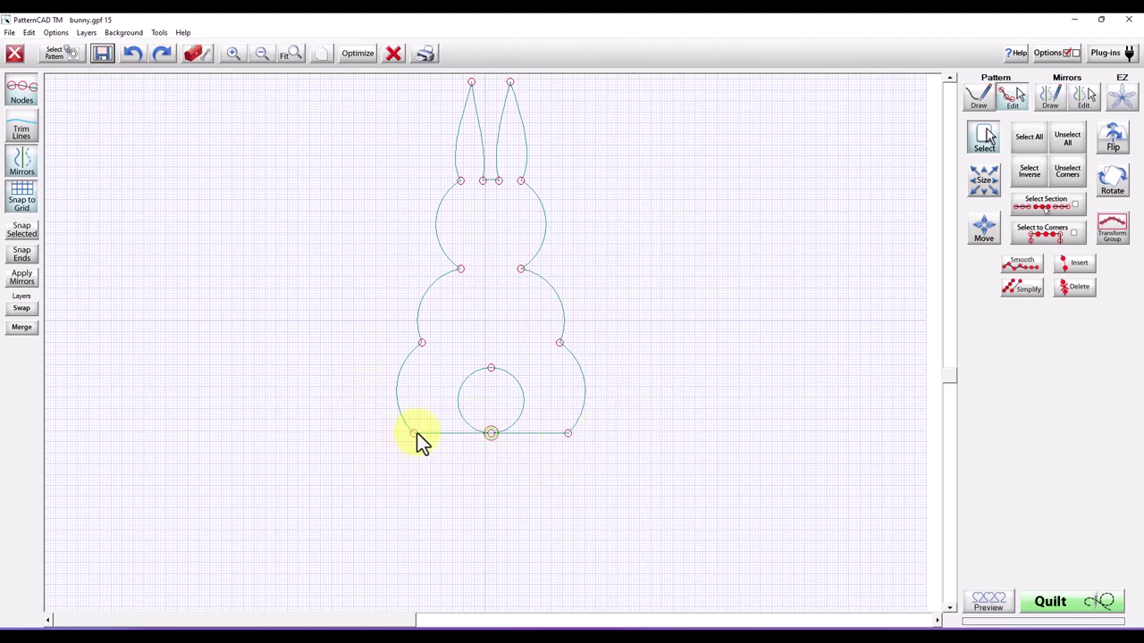
Select all nodes and bend both baseline segments slightly downward into matching curves on either side of the tail
left_click(488, 431)
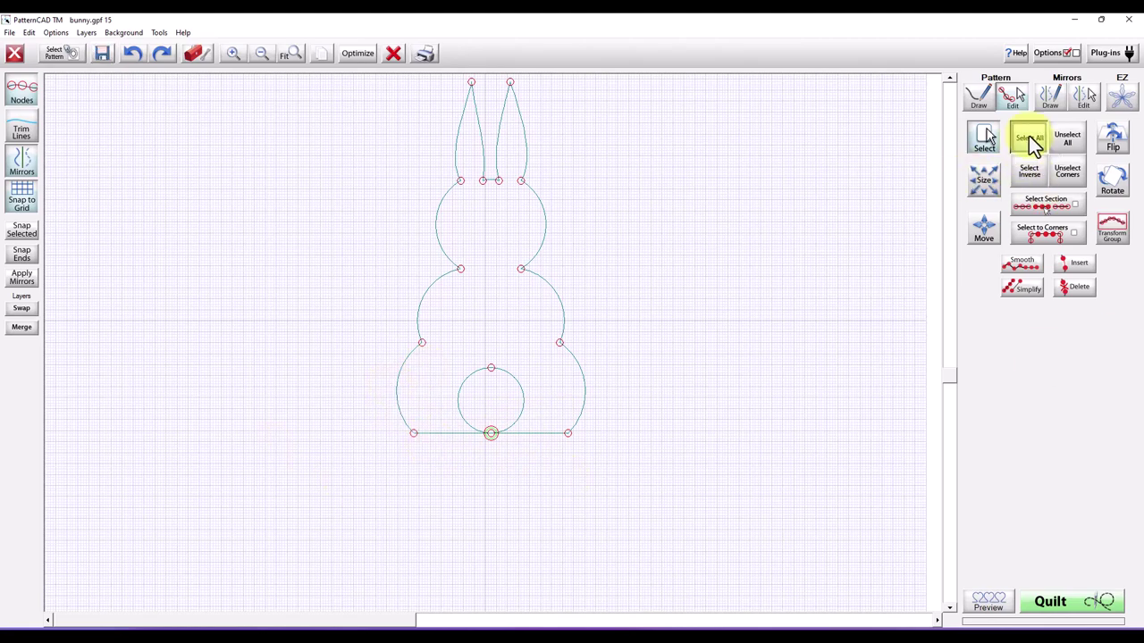
left_click(1029, 143)
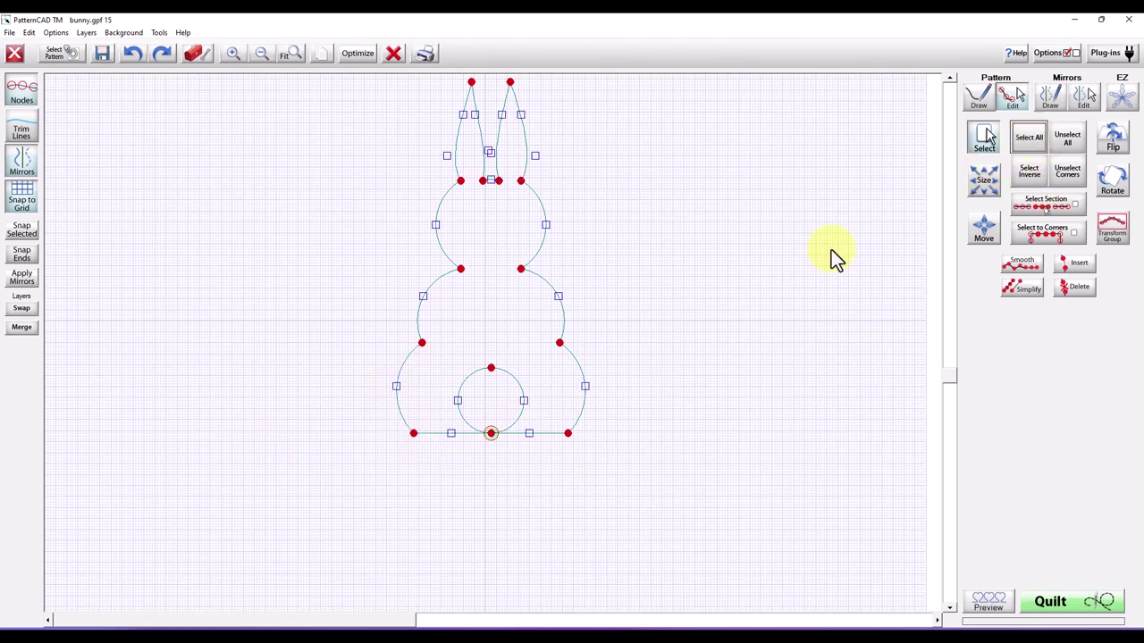
left_click(451, 440)
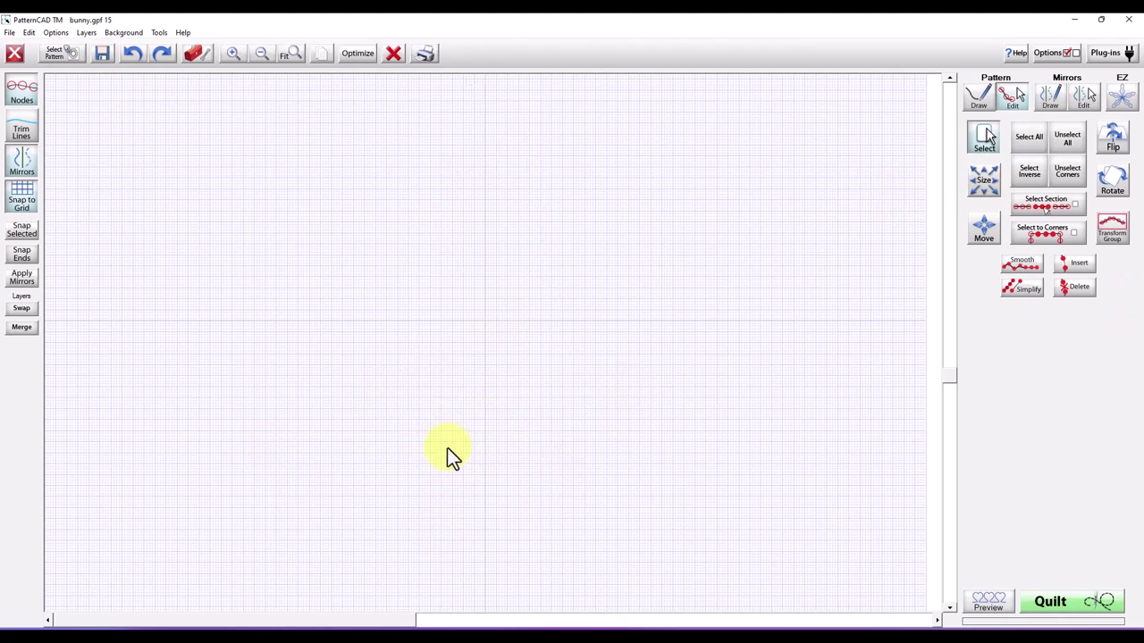
left_click(449, 444)
left_click(528, 450)
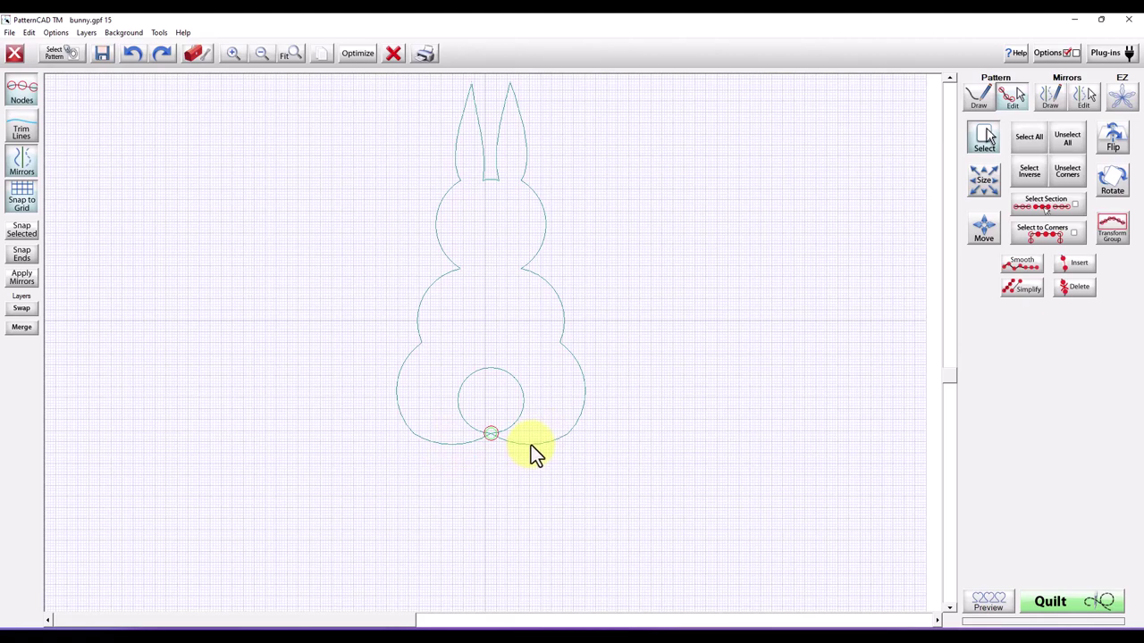
left_click(531, 445)
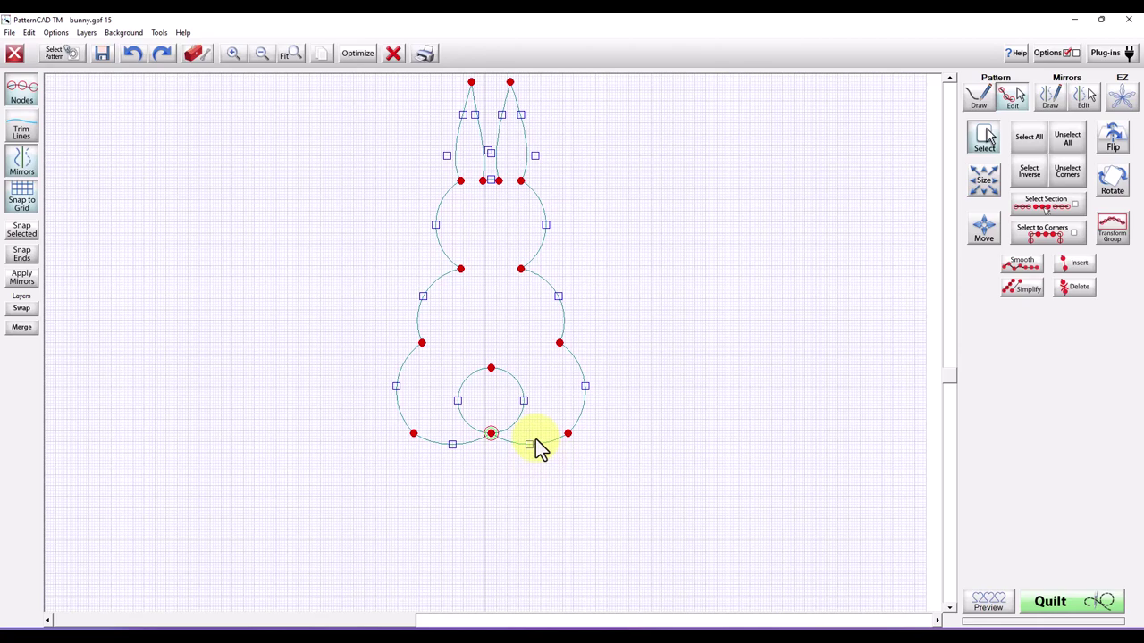
With the Arc tool and Continuous Lines enabled, draw a line from the tail's base to just beyond the bunny's lower right corner
left_click(980, 96)
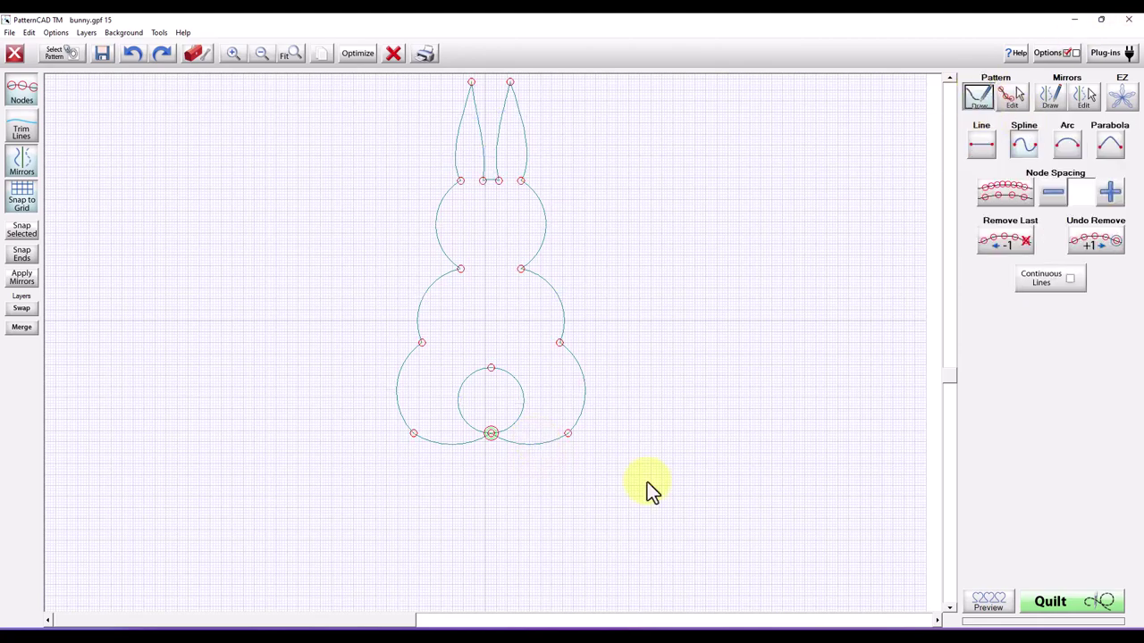
left_click(488, 438)
left_click(1067, 143)
left_click(1070, 278)
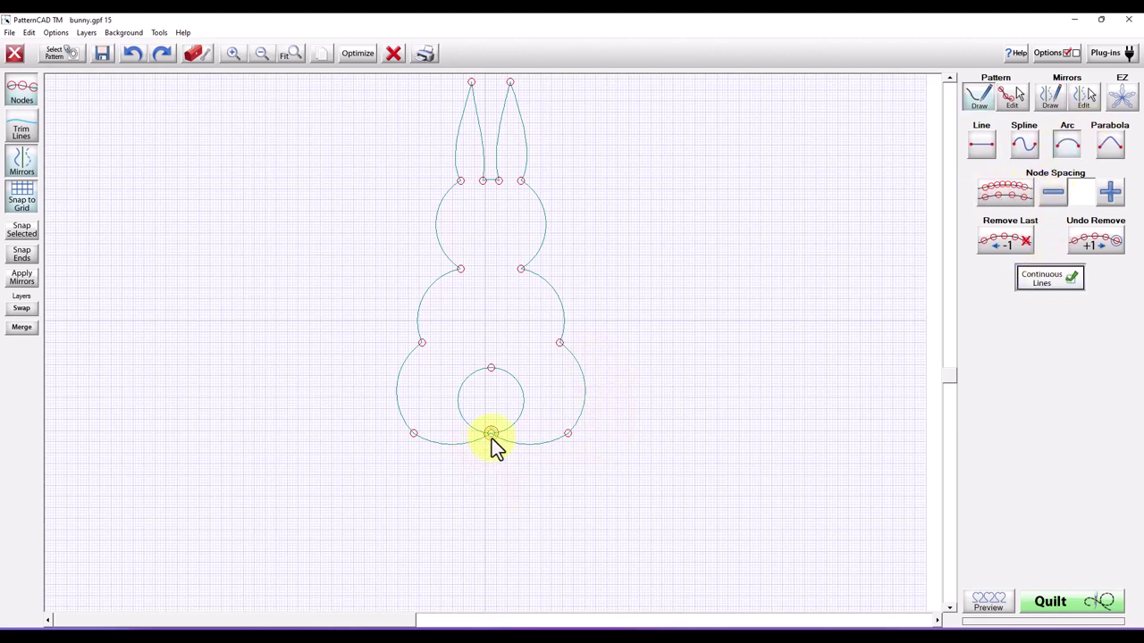
left_click(600, 436)
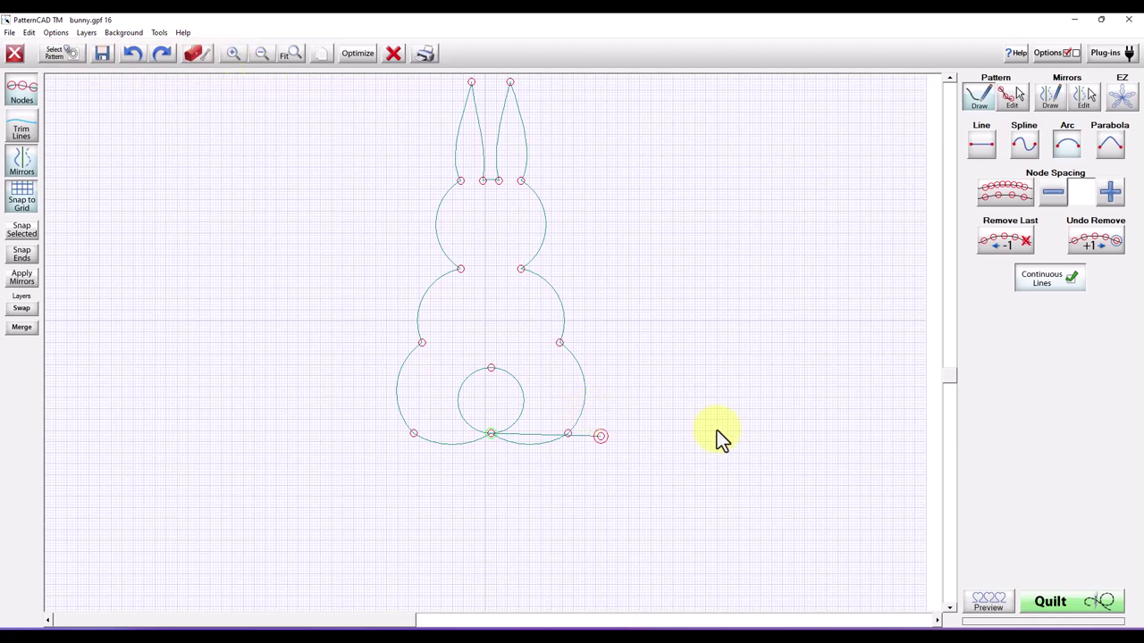
Select the new line's outer end node and move it level with the tail's base
left_click(1010, 95)
left_click(600, 436)
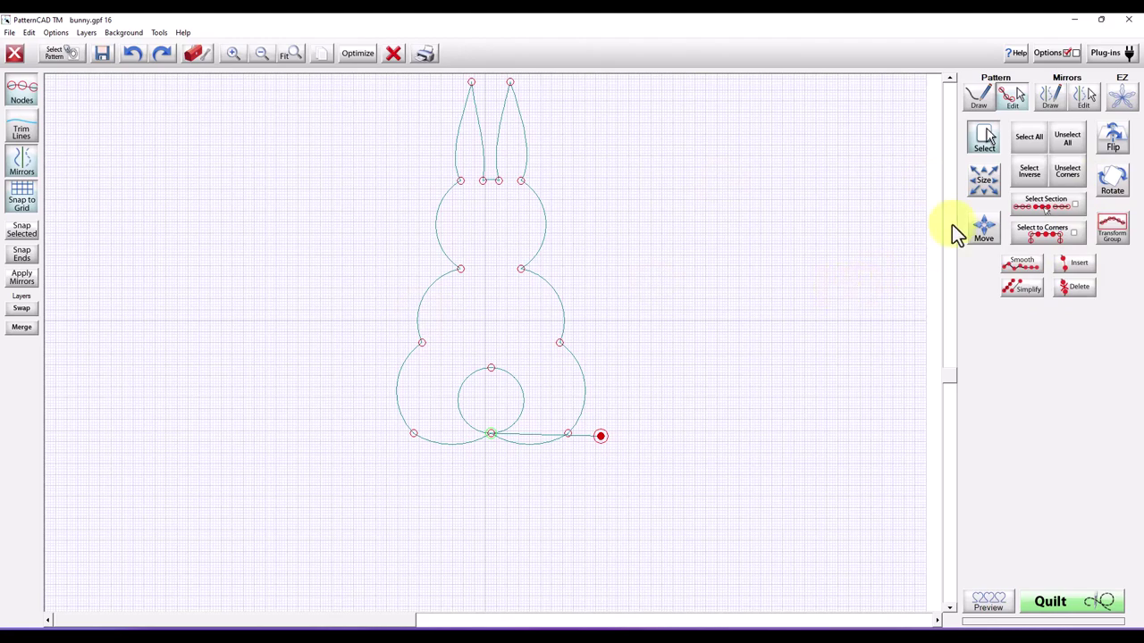
left_click(232, 54)
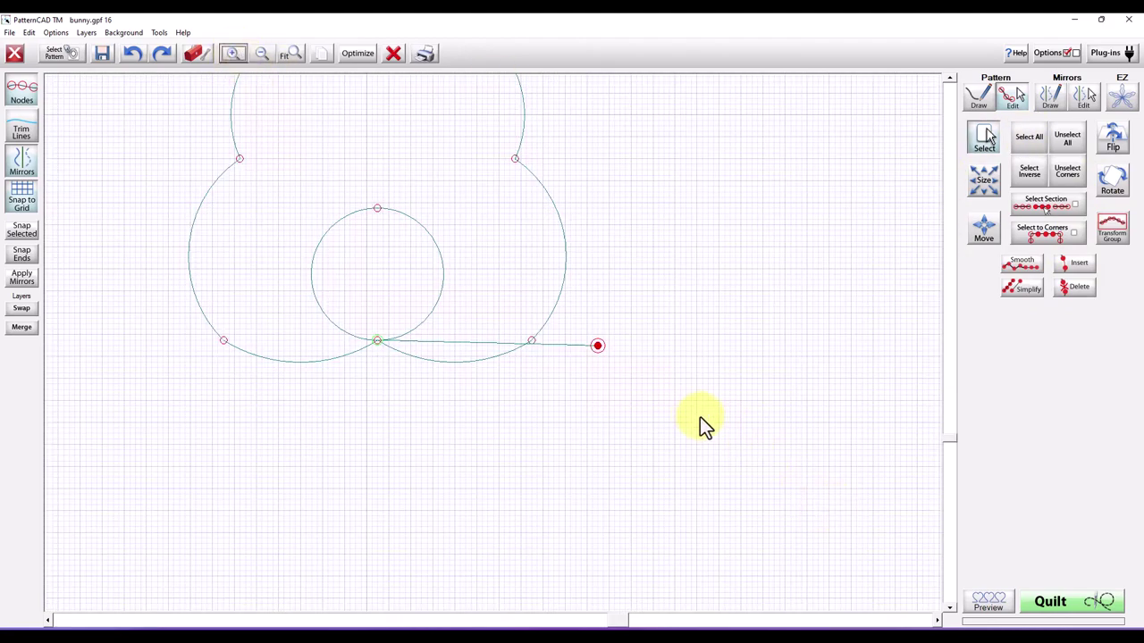
left_click_drag(598, 347, 596, 342)
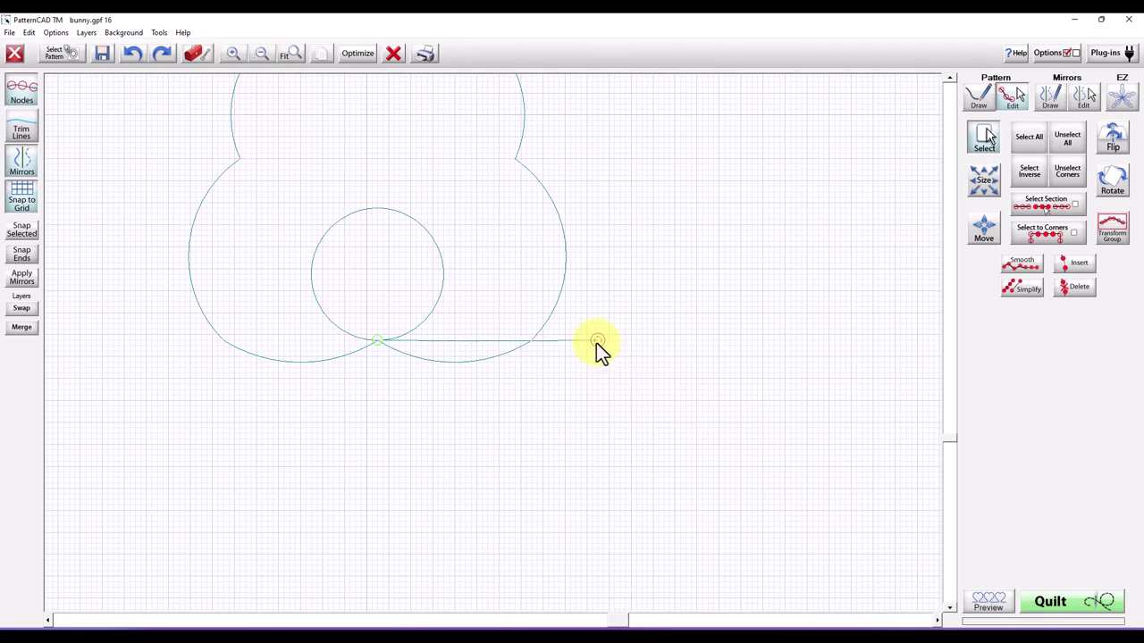
Select both end nodes of the new line and bend it into a shallow downward arc just below the bunny's base curve
left_click(597, 341)
left_click(375, 338)
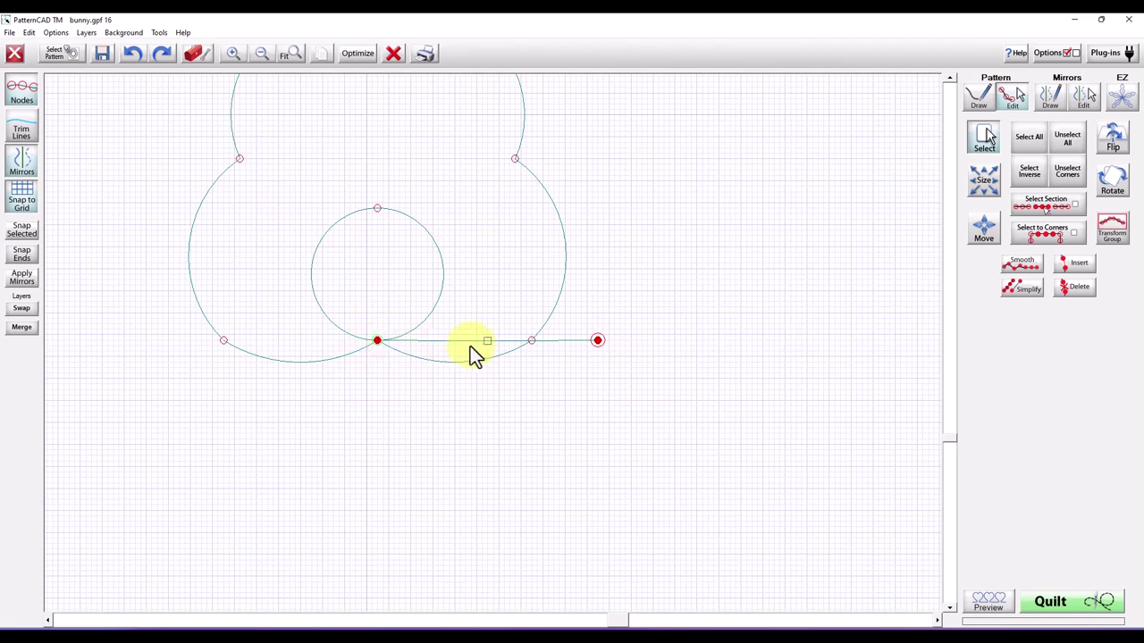
left_click_drag(489, 340, 476, 378)
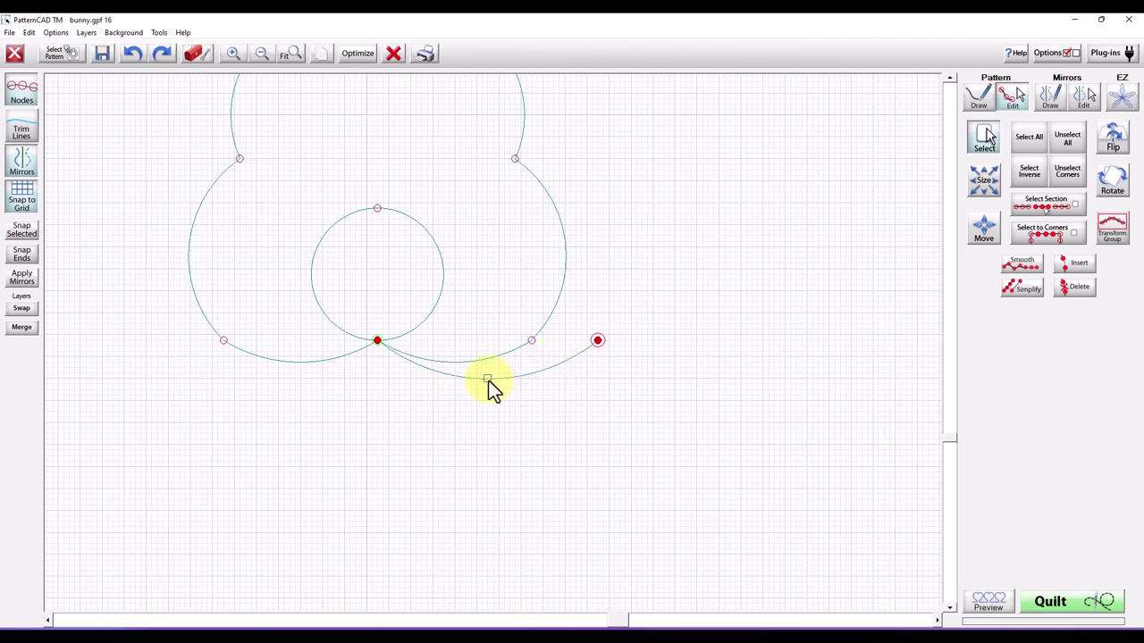
left_click_drag(486, 380, 487, 373)
Duplicate the new arc that runs from the tail's base past the bunny's right side
left_click(324, 54)
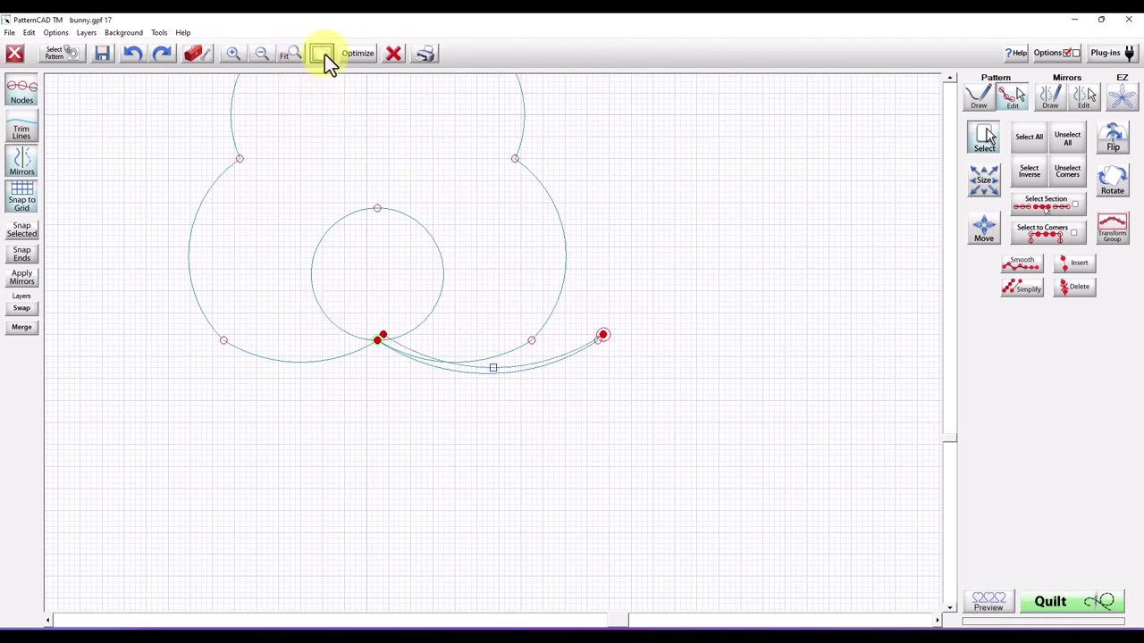
left_click(371, 341)
left_click(379, 338)
Use Select Section to select only the duplicate arc and move it to the bunny's left side with its right end on the tail's base
left_click(1077, 152)
left_click(1075, 204)
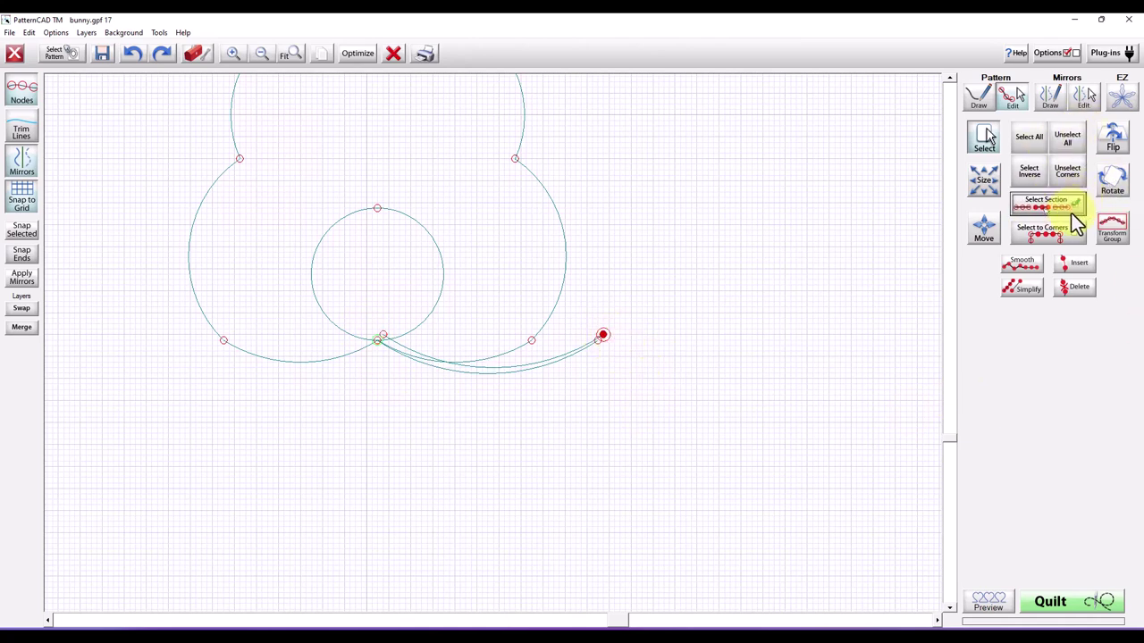
left_click(612, 338)
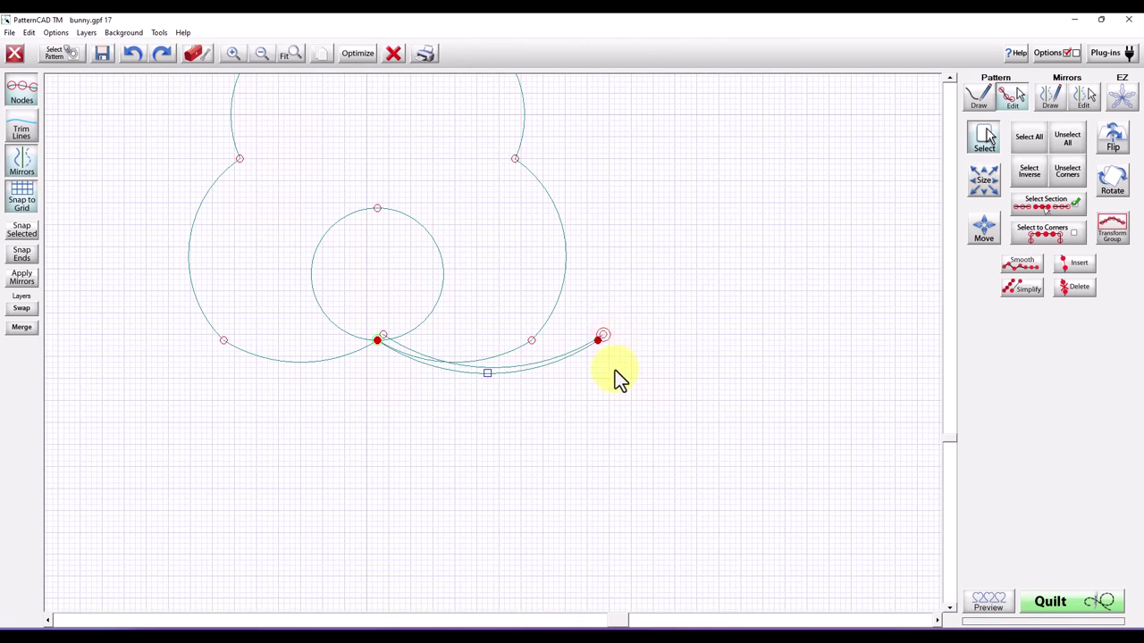
left_click(612, 344)
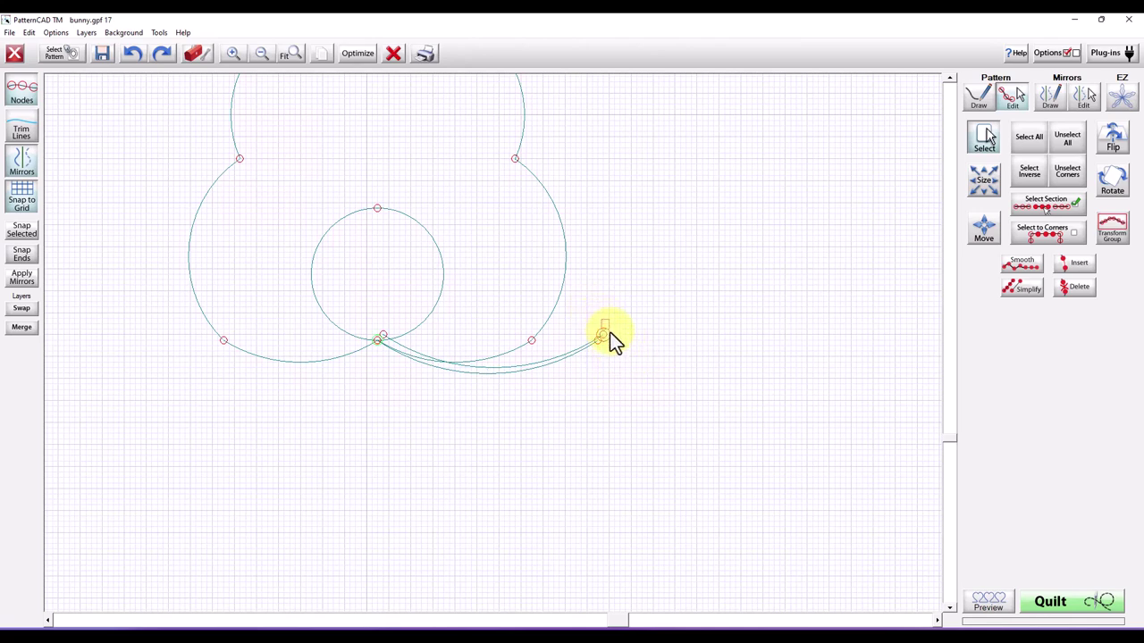
left_click(607, 343)
left_click(611, 344)
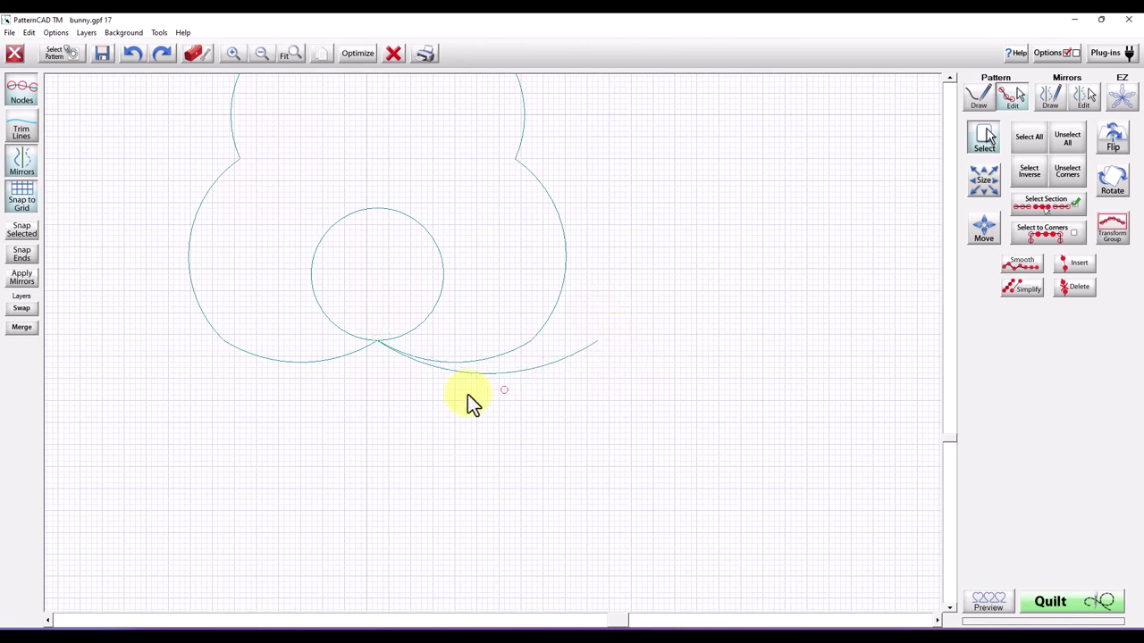
left_click_drag(467, 394, 379, 342)
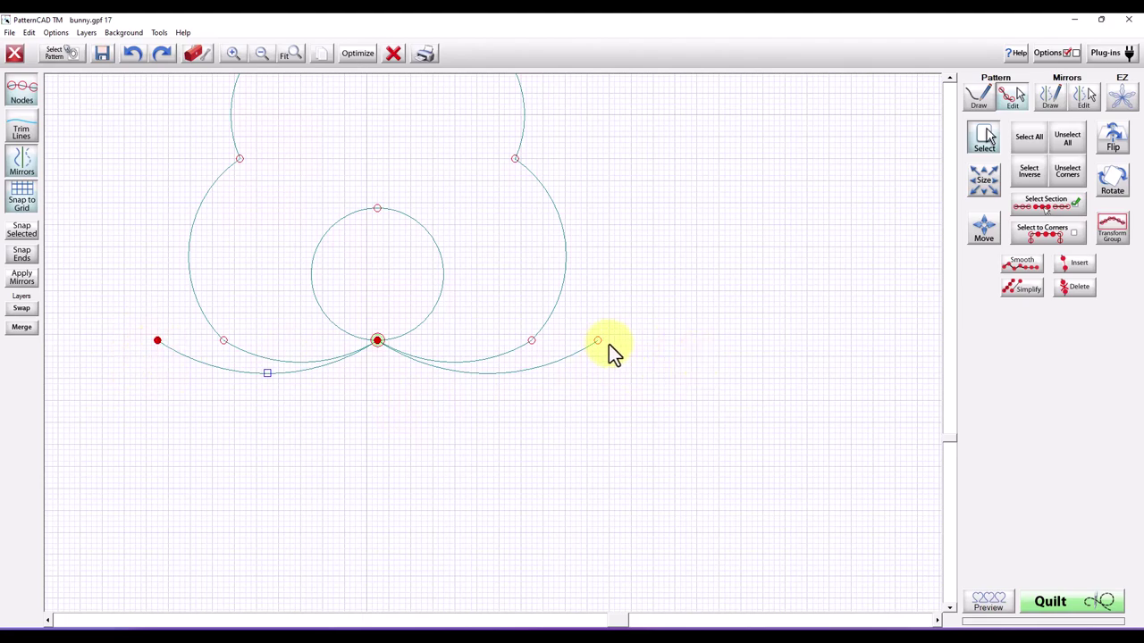
Optimize the stitching order so the left connecting arc is sewn first from its outer end, continuing into the right arc
left_click(357, 56)
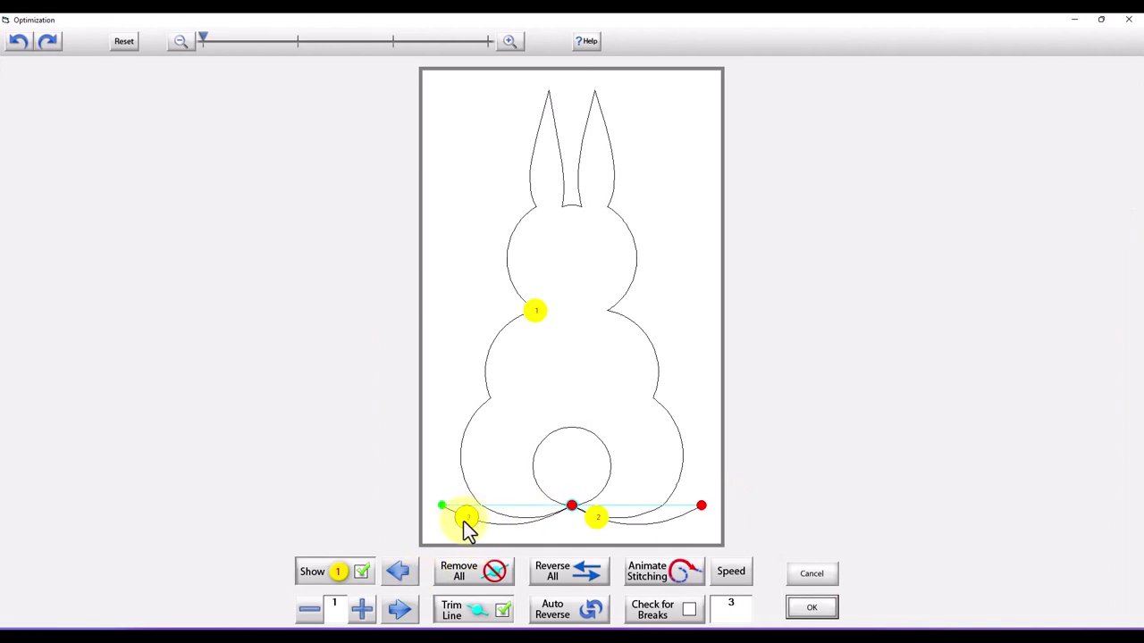
left_click(466, 531)
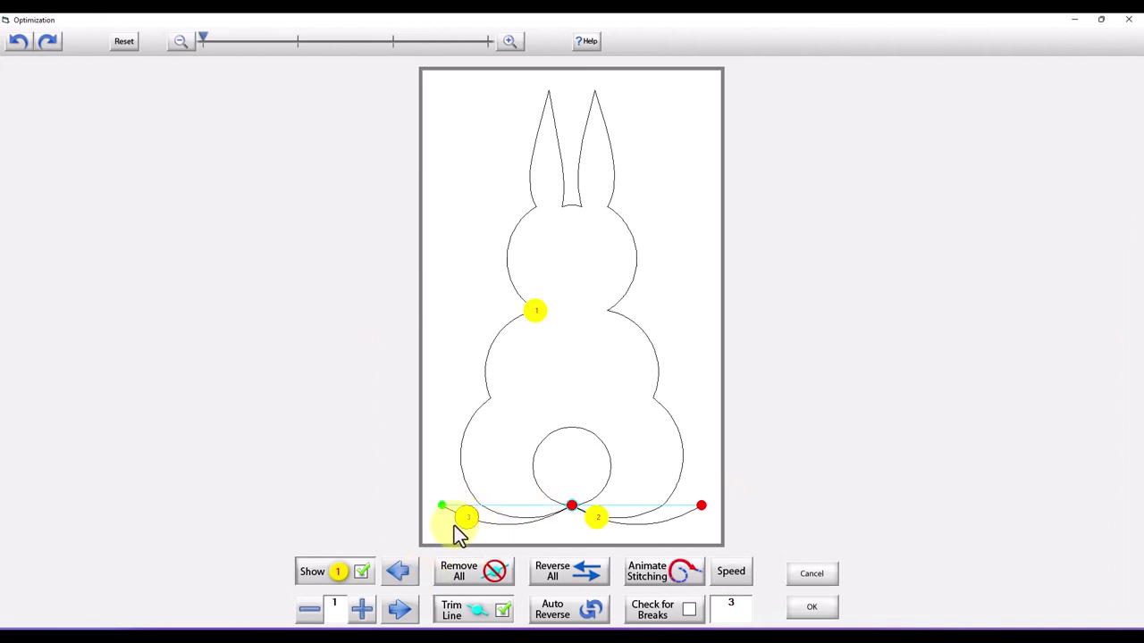
left_click(467, 530)
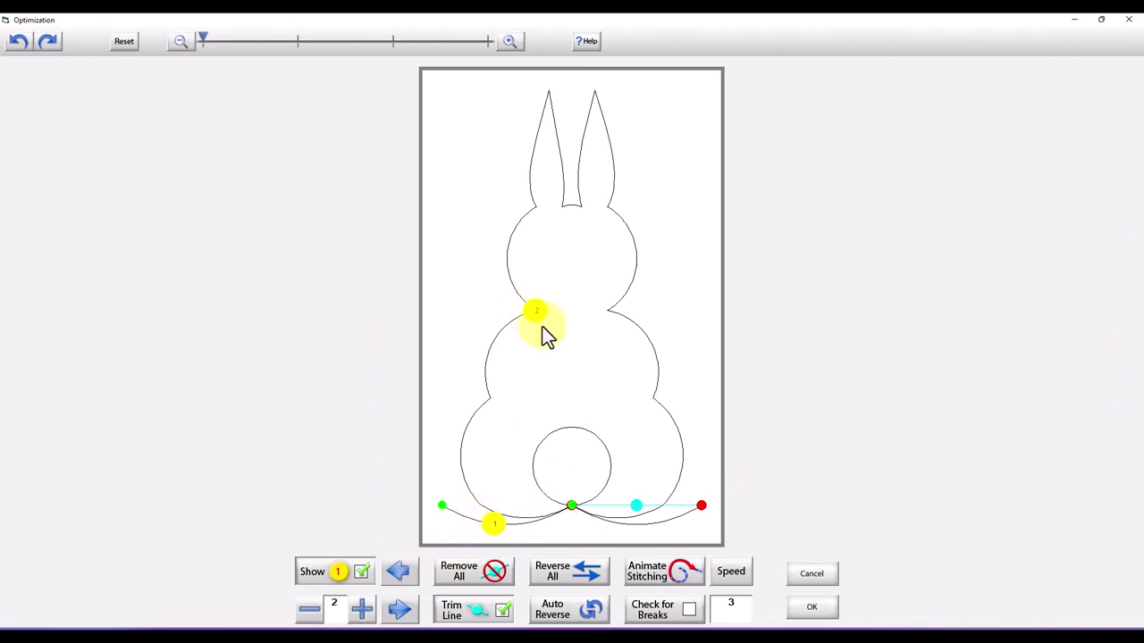
left_click(652, 529)
left_click(655, 530)
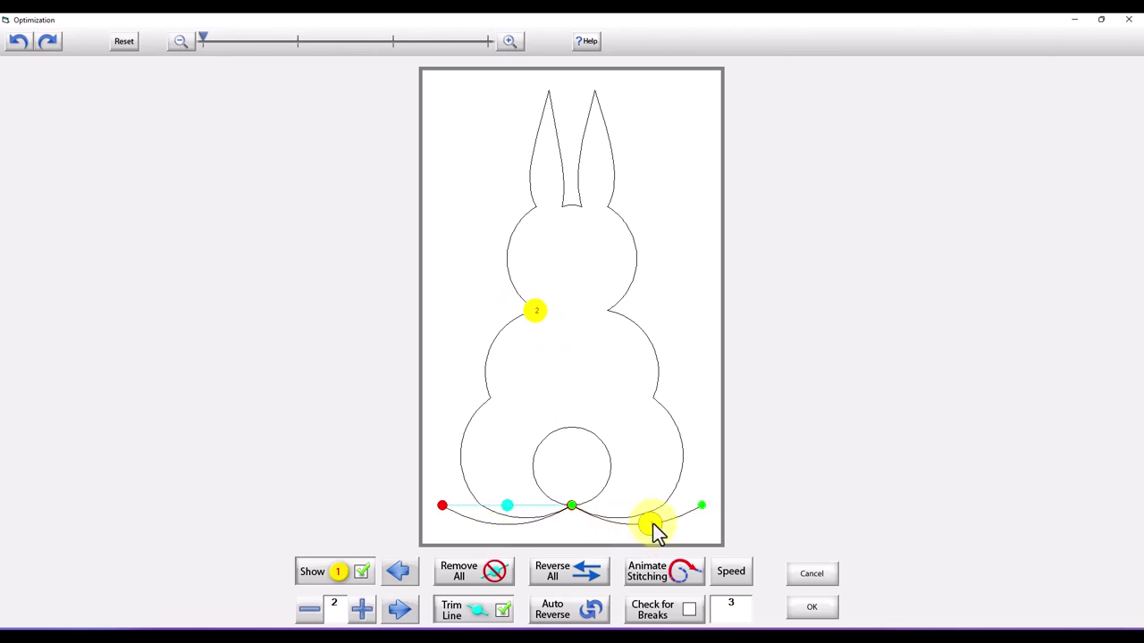
left_click(608, 528)
left_click(612, 531)
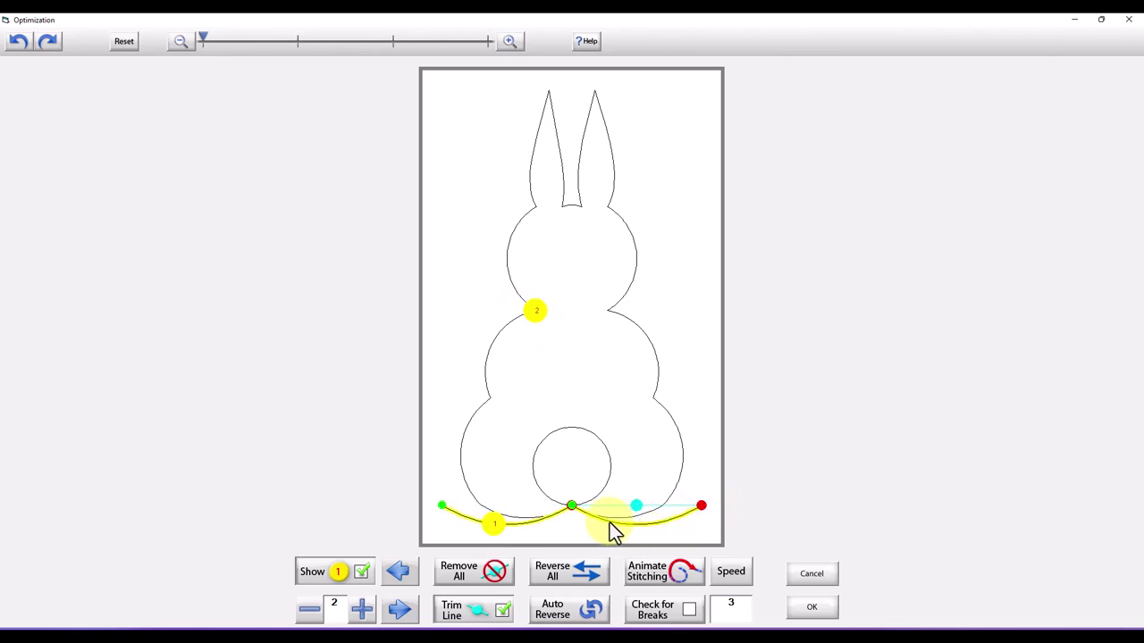
left_click(808, 608)
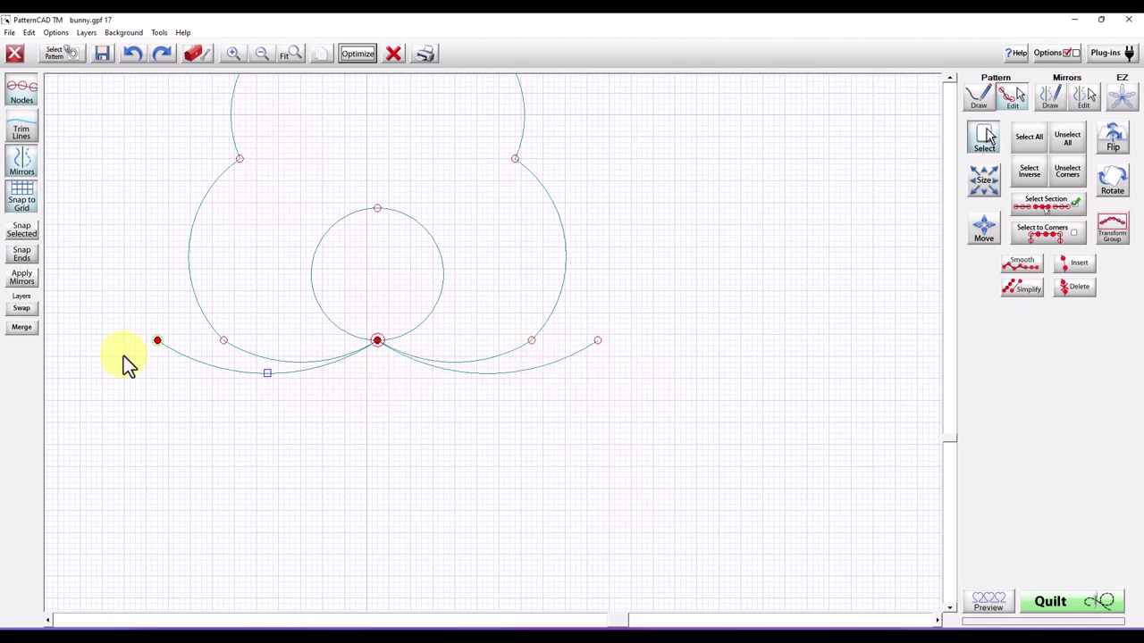
left_click_drag(123, 318, 170, 355)
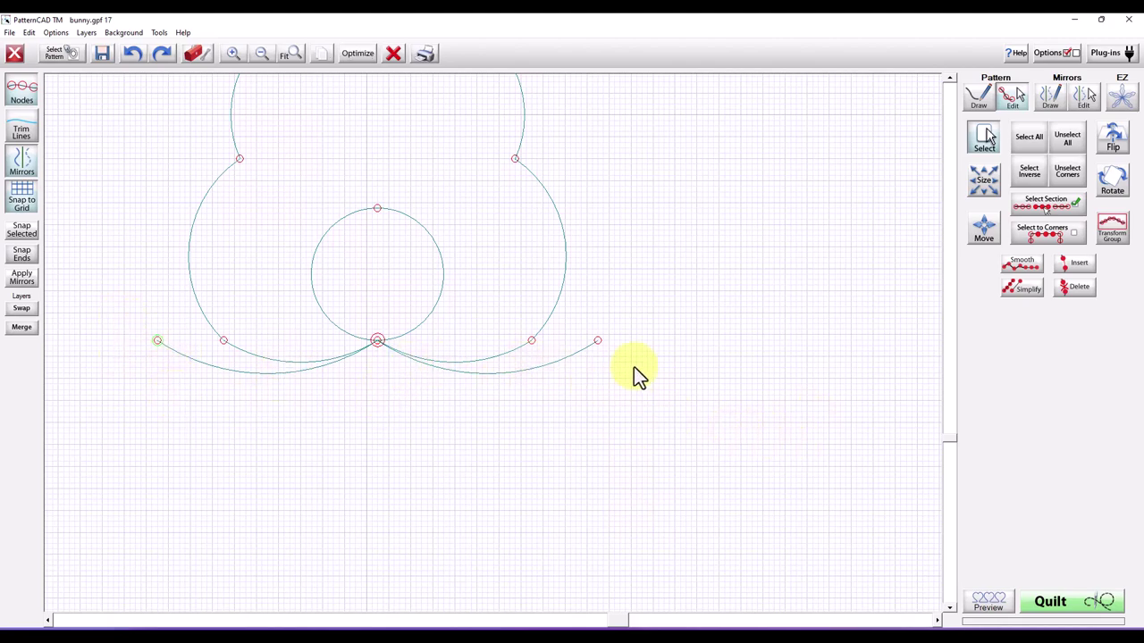
left_click(581, 339)
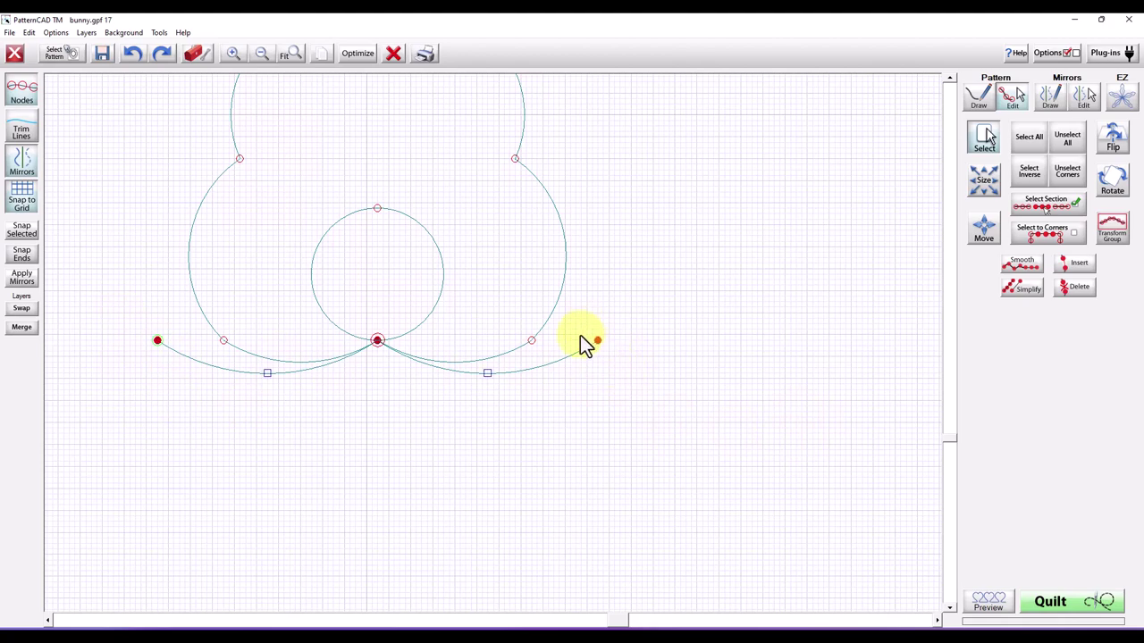
left_click(614, 366)
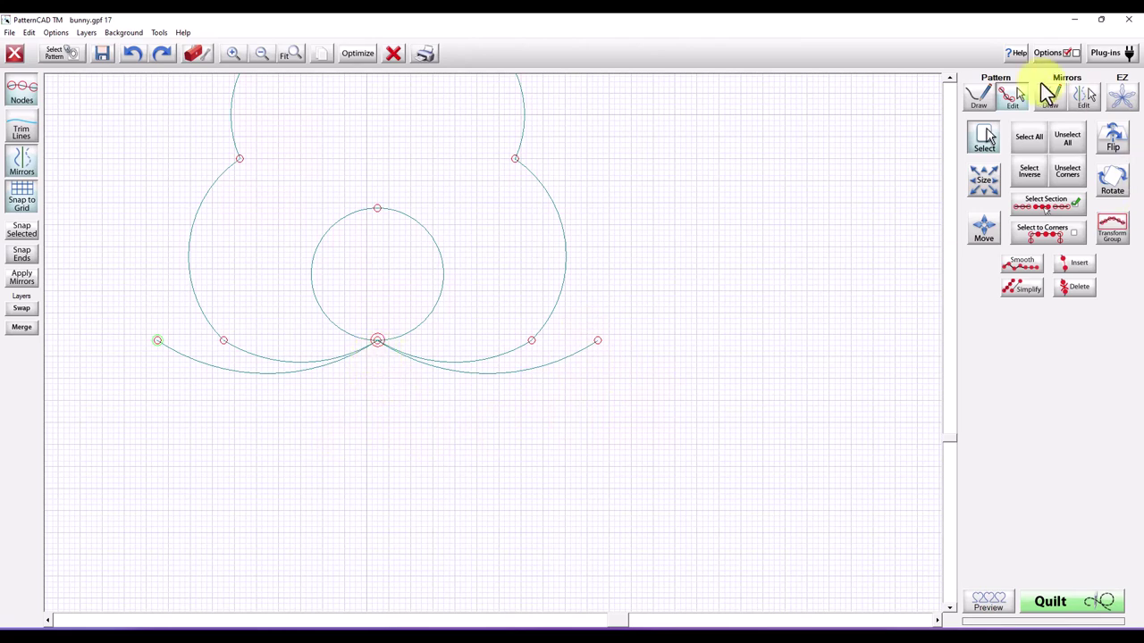
Turn off Select Section and move the right arc's inner end node just below the tail's base to separate it from the overlapping nodes
left_click(1076, 211)
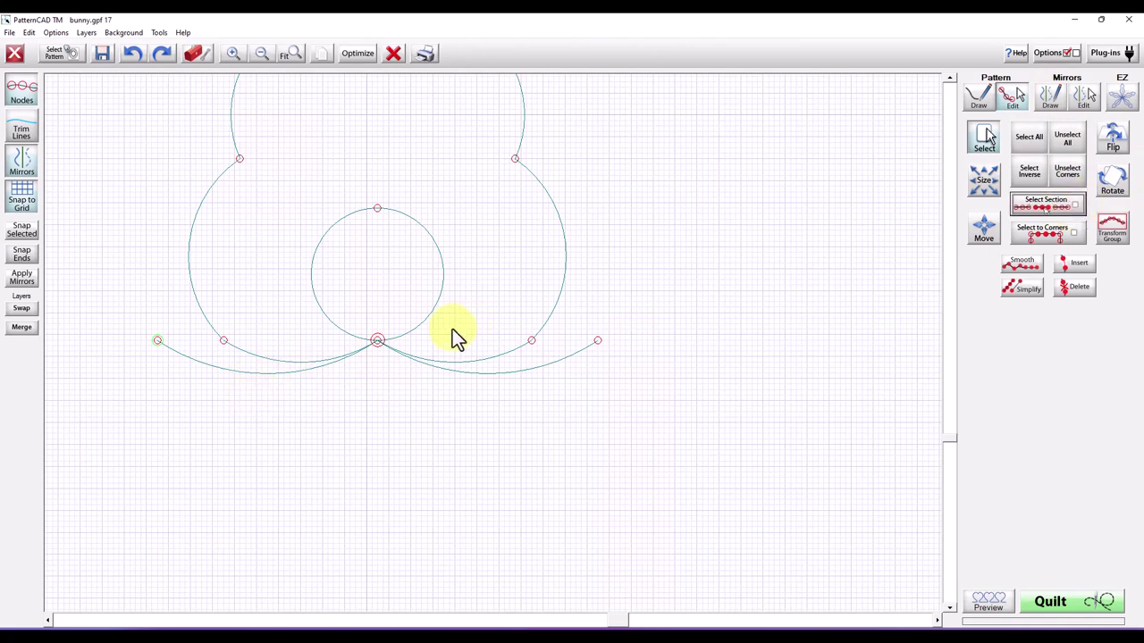
left_click(375, 340)
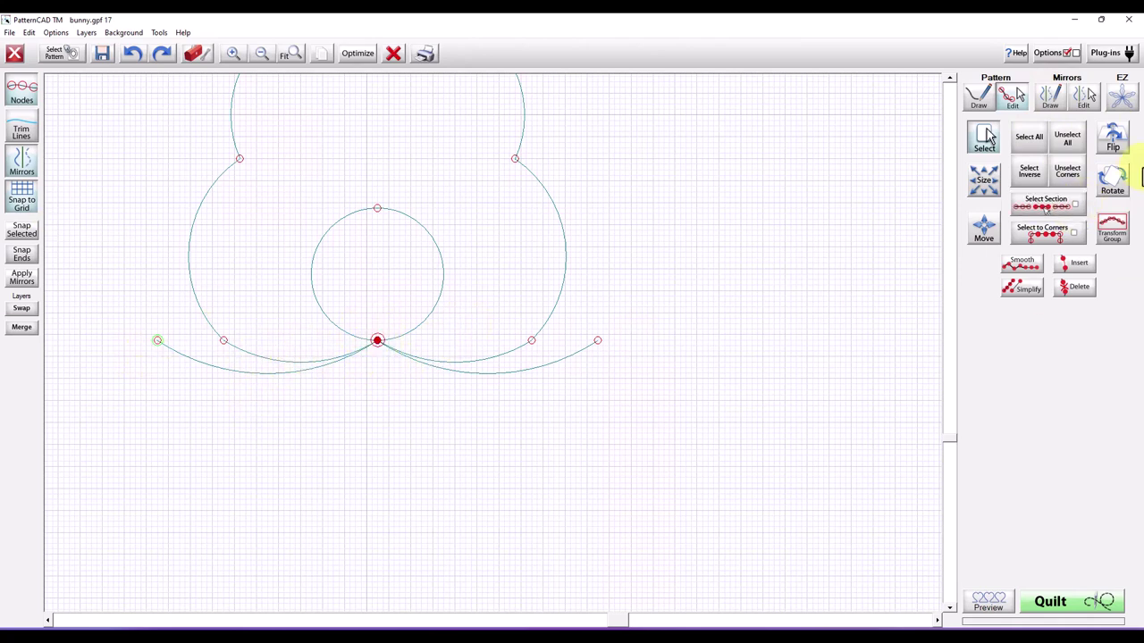
left_click(1032, 138)
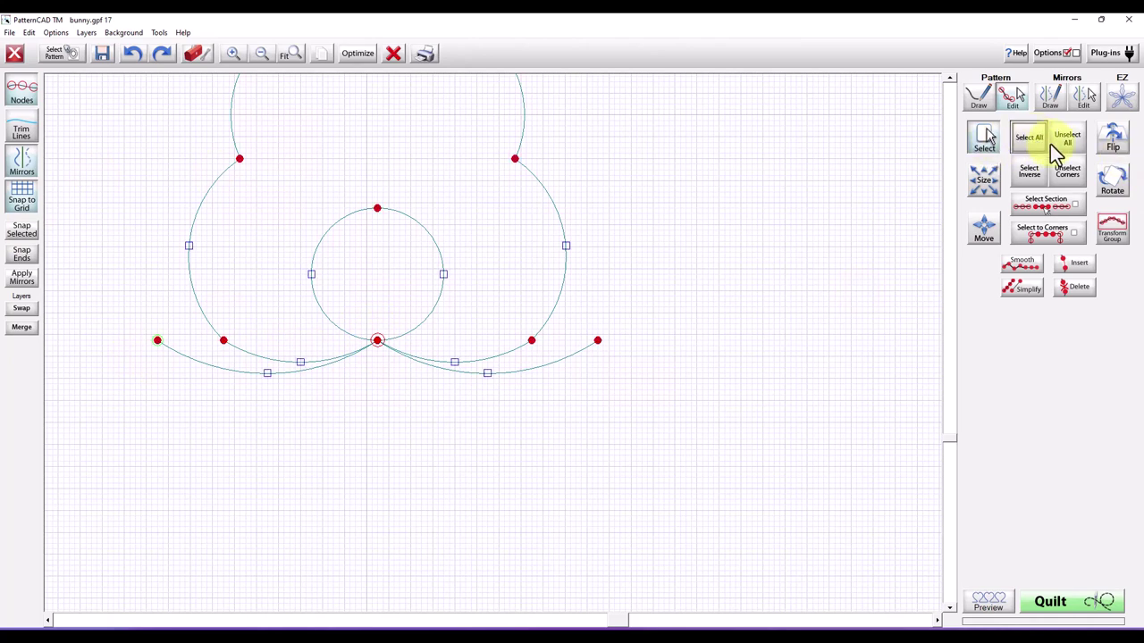
left_click(1064, 148)
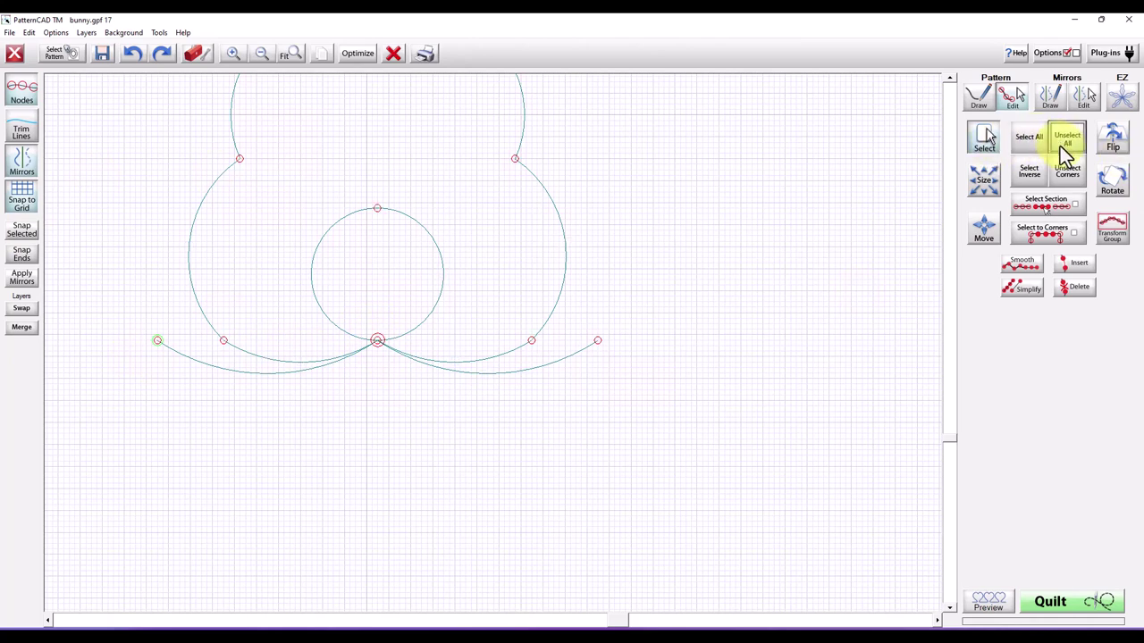
left_click(377, 338)
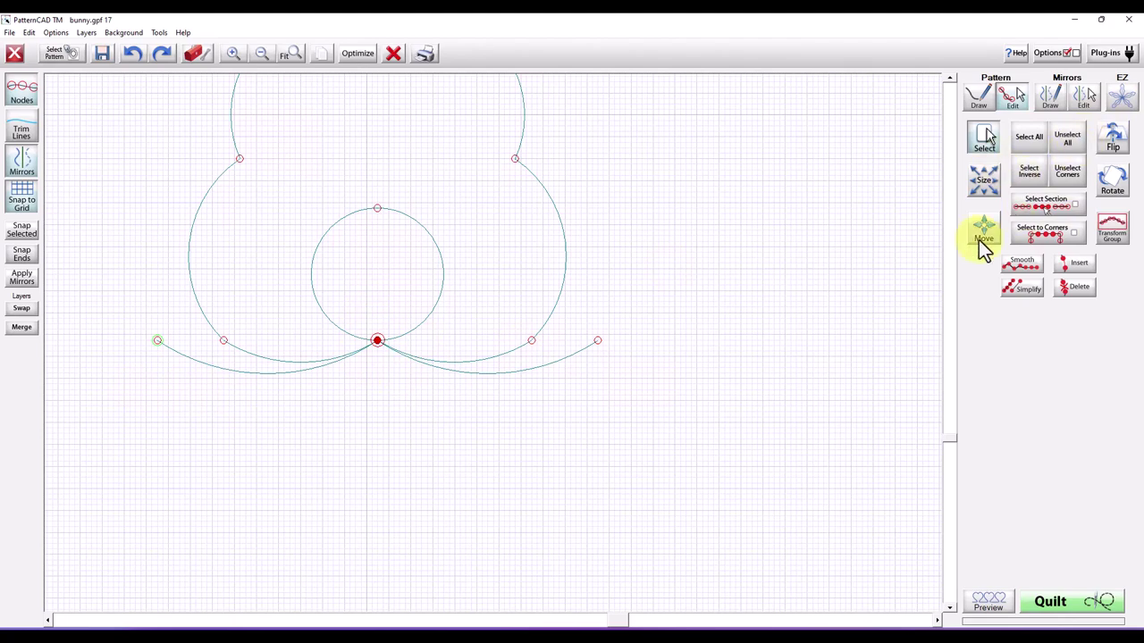
left_click(231, 55)
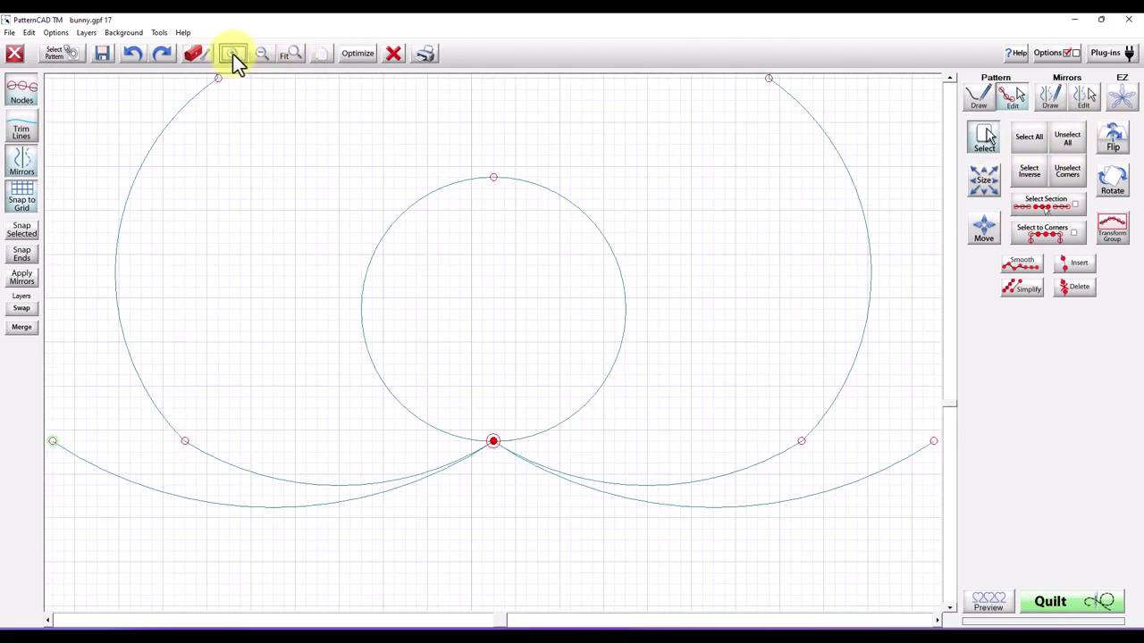
left_click(1069, 139)
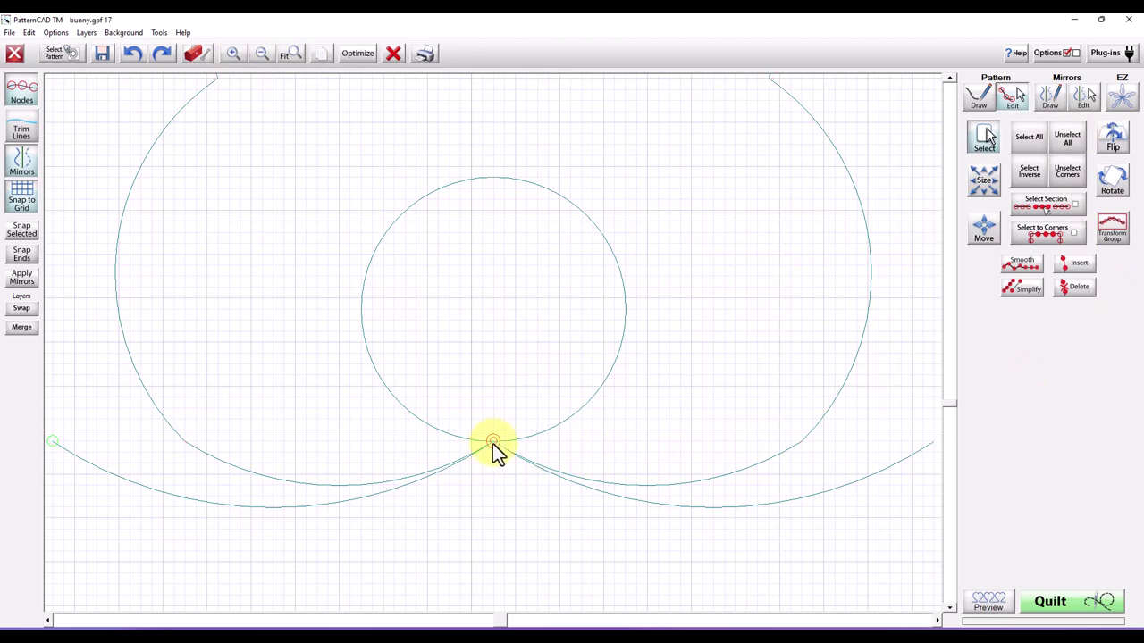
left_click_drag(493, 441, 493, 435)
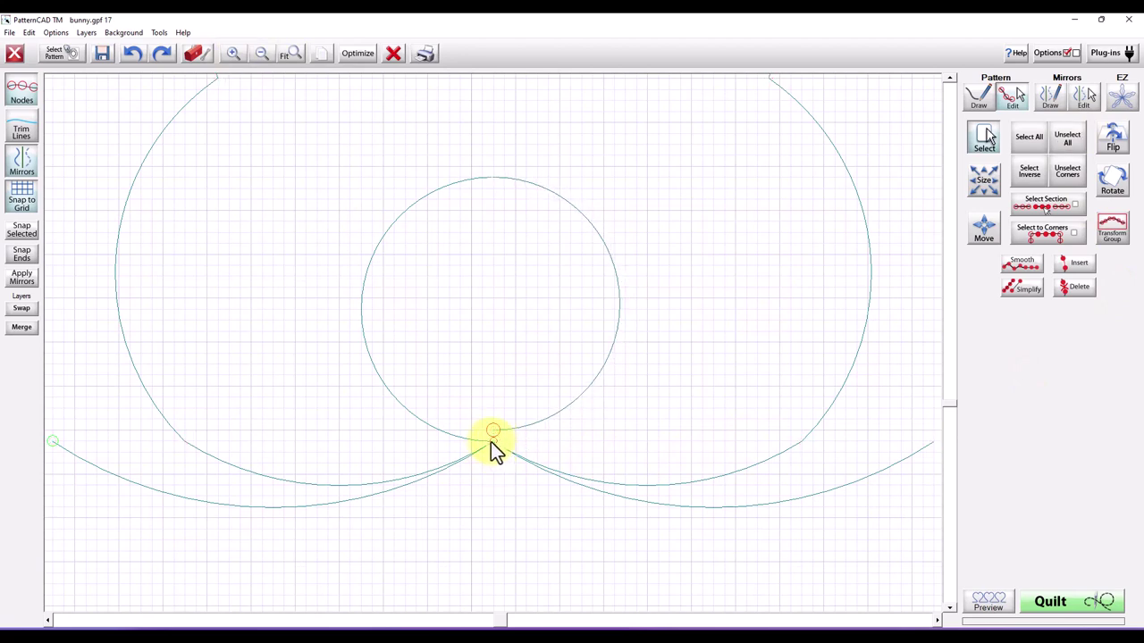
mouse_move(490, 437)
left_mouse_down()
mouse_move(496, 452)
mouse_move(503, 435)
mouse_move(491, 449)
left_mouse_up()
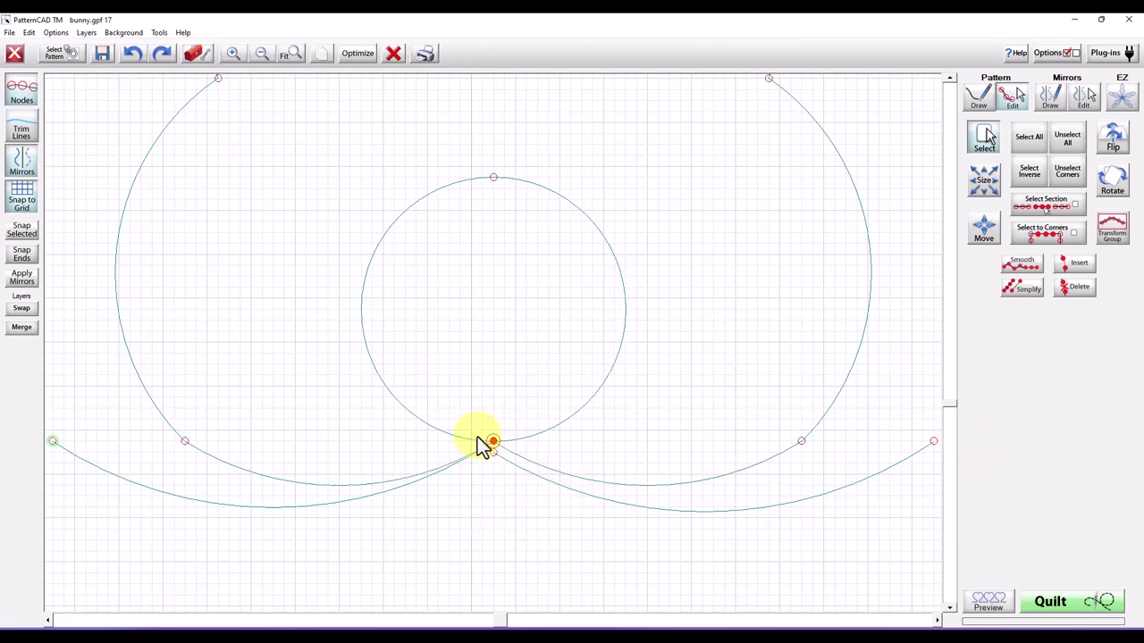
Optimize the stitching order with the left arc first, the bunny outline second and the right arc third
left_click(358, 54)
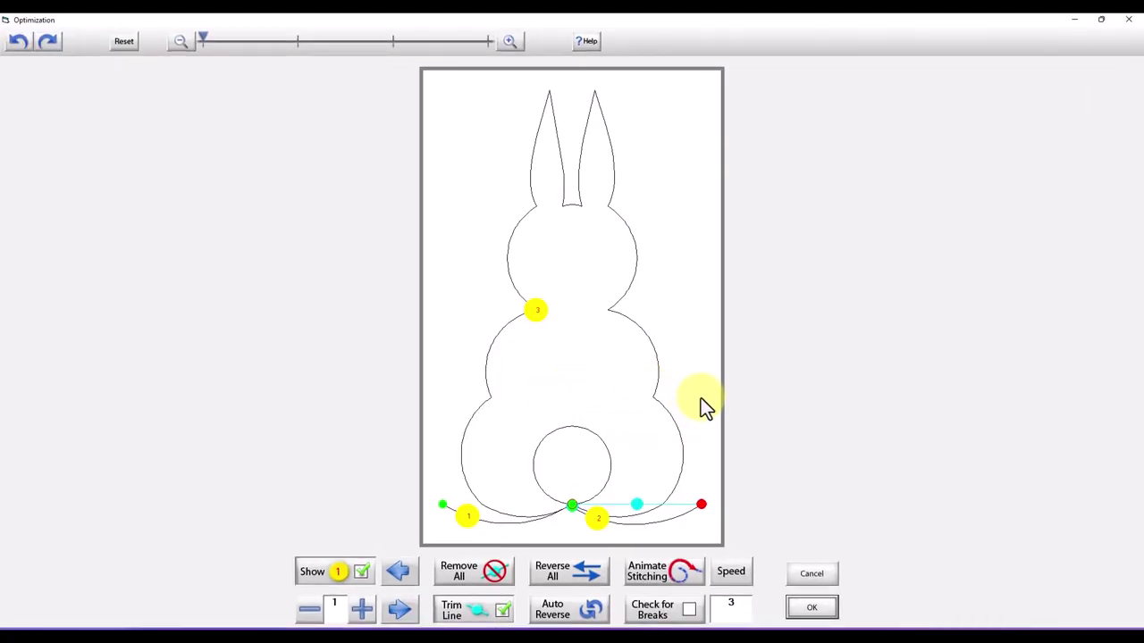
left_click(473, 528)
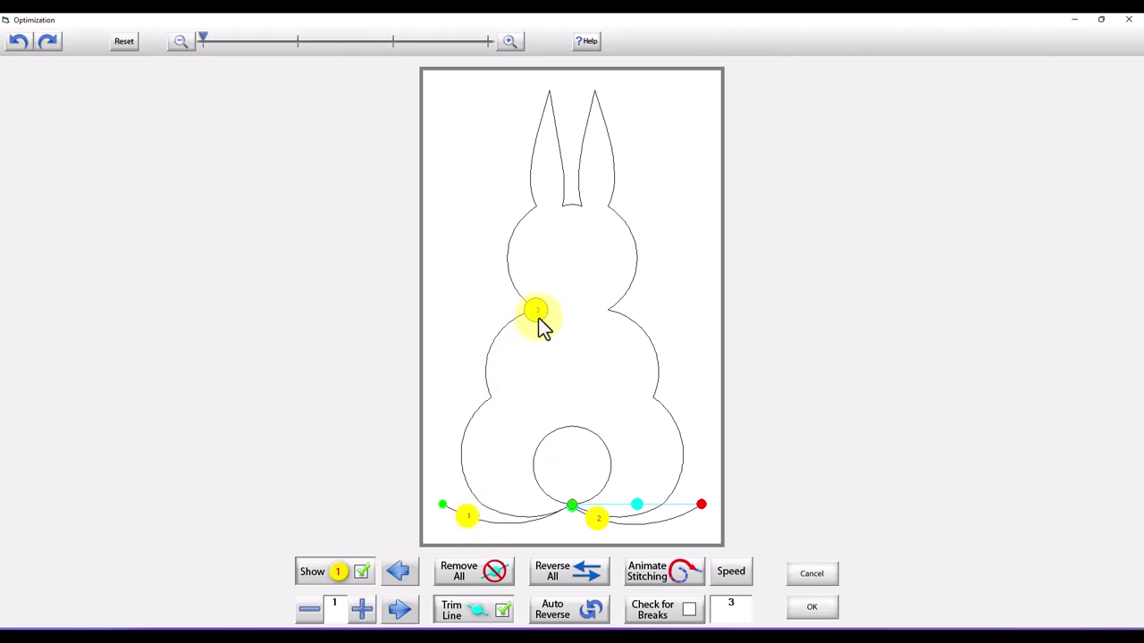
left_click(362, 609)
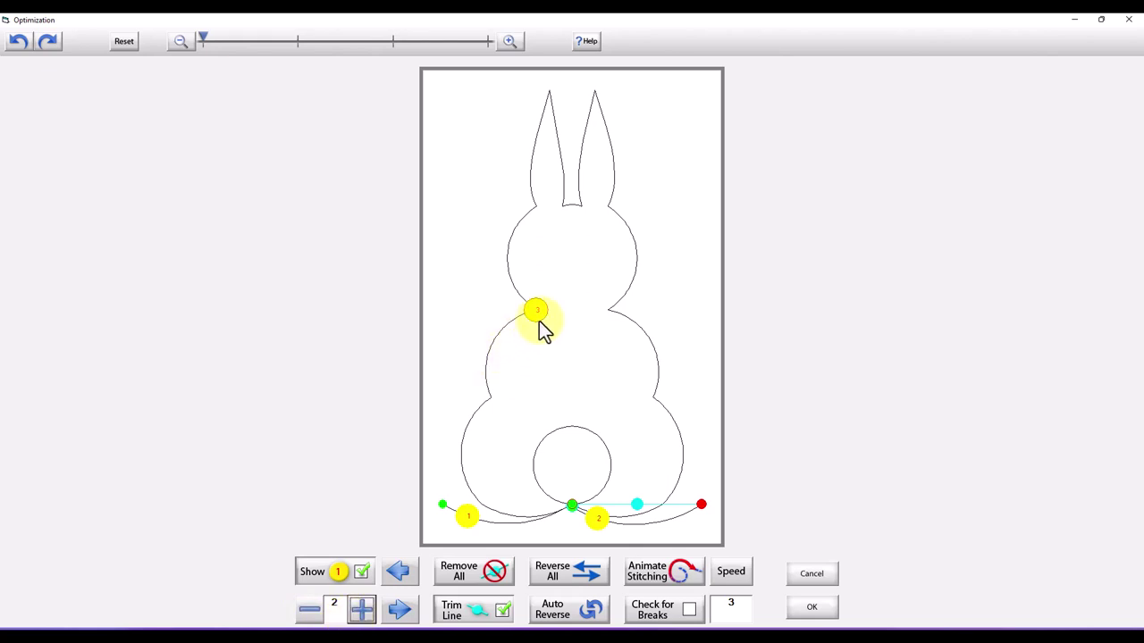
mouse_move(540, 328)
left_mouse_down()
mouse_move(541, 522)
mouse_move(603, 534)
left_mouse_up()
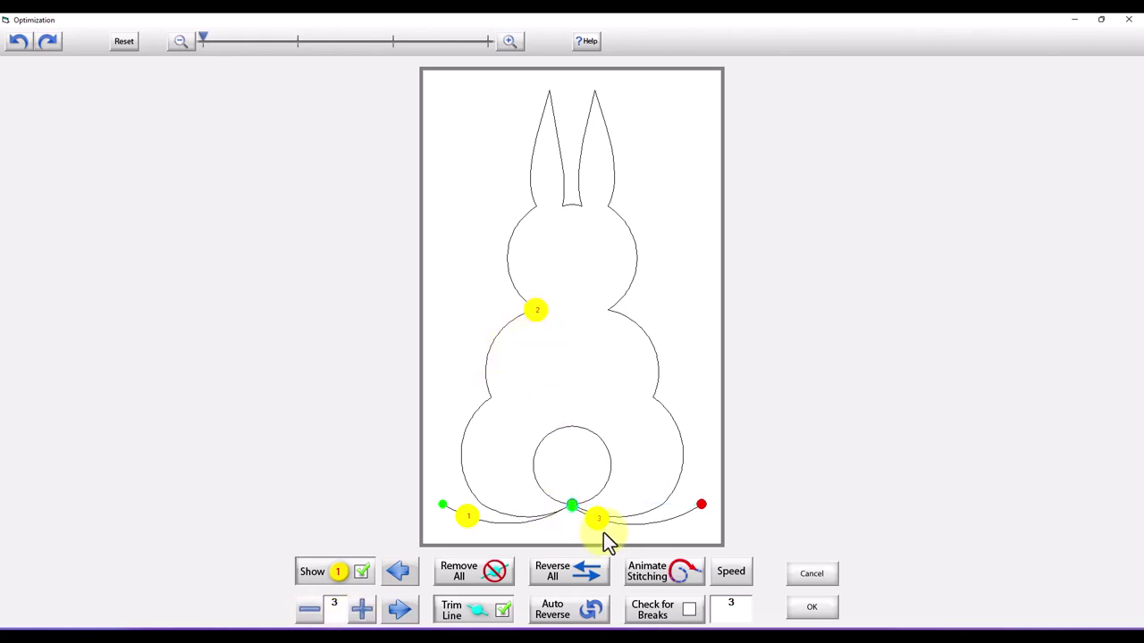
left_click(807, 611)
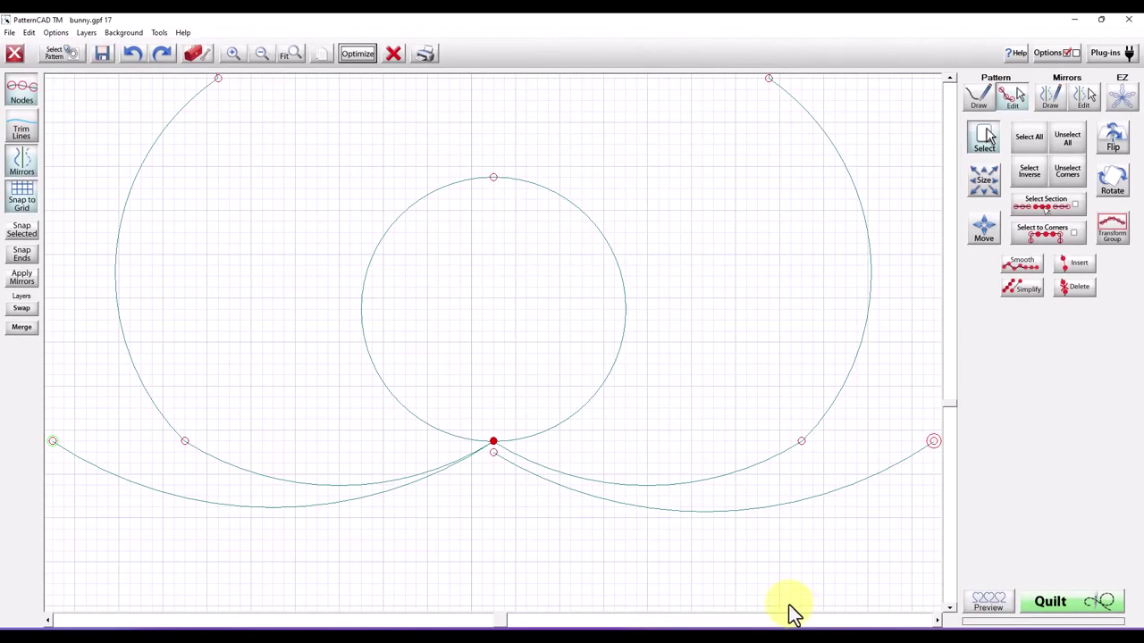
Unselect all nodes and move the right arc's inner end node back onto the tail's base node
left_click(1075, 134)
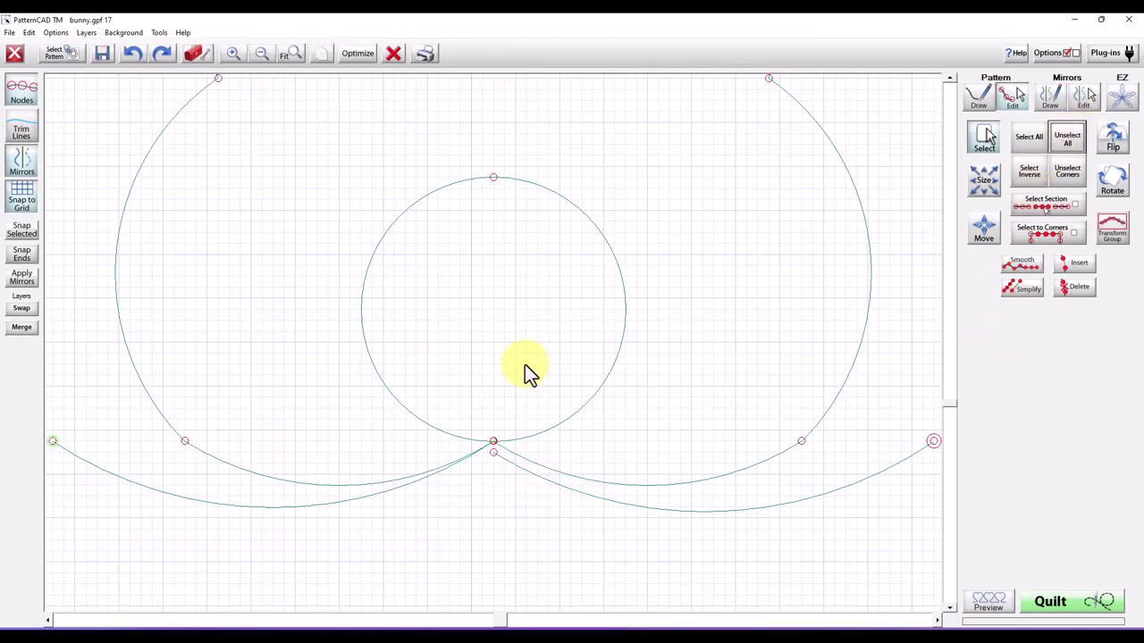
left_click(493, 453)
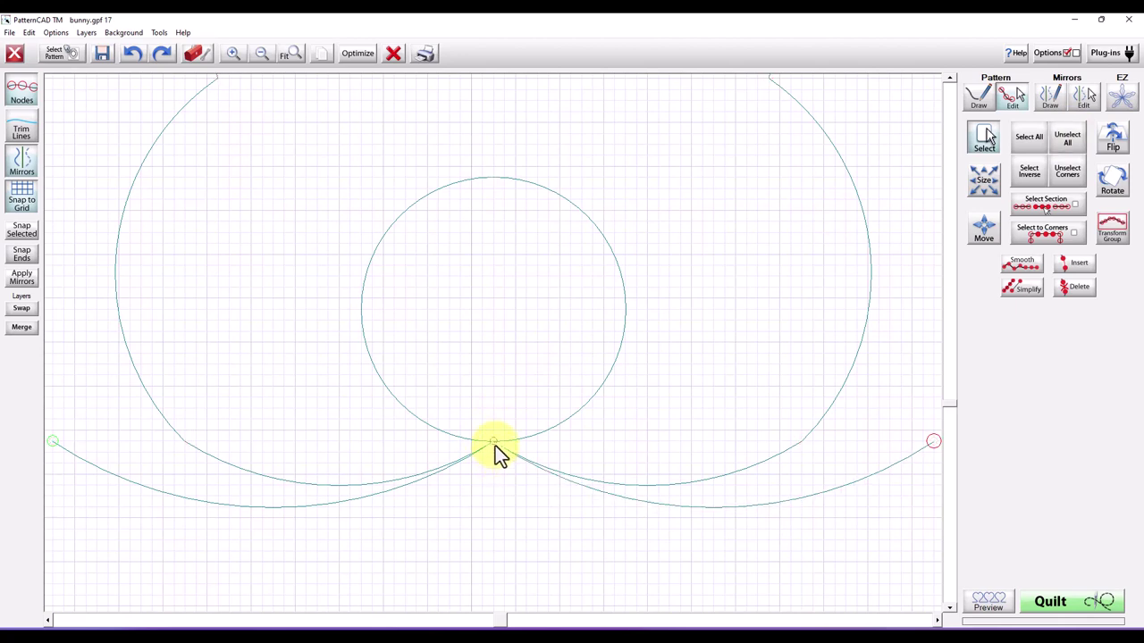
left_click(495, 446)
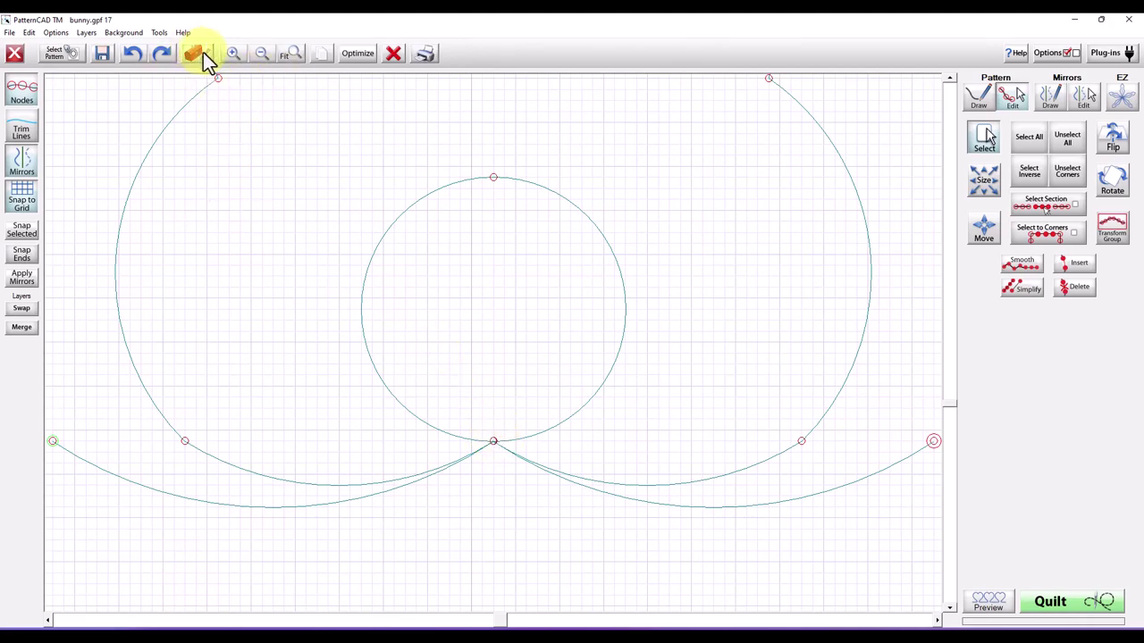
Remove all trim lines in the stitching optimization to join the arcs and bunny outline, and accept the result
left_click(359, 56)
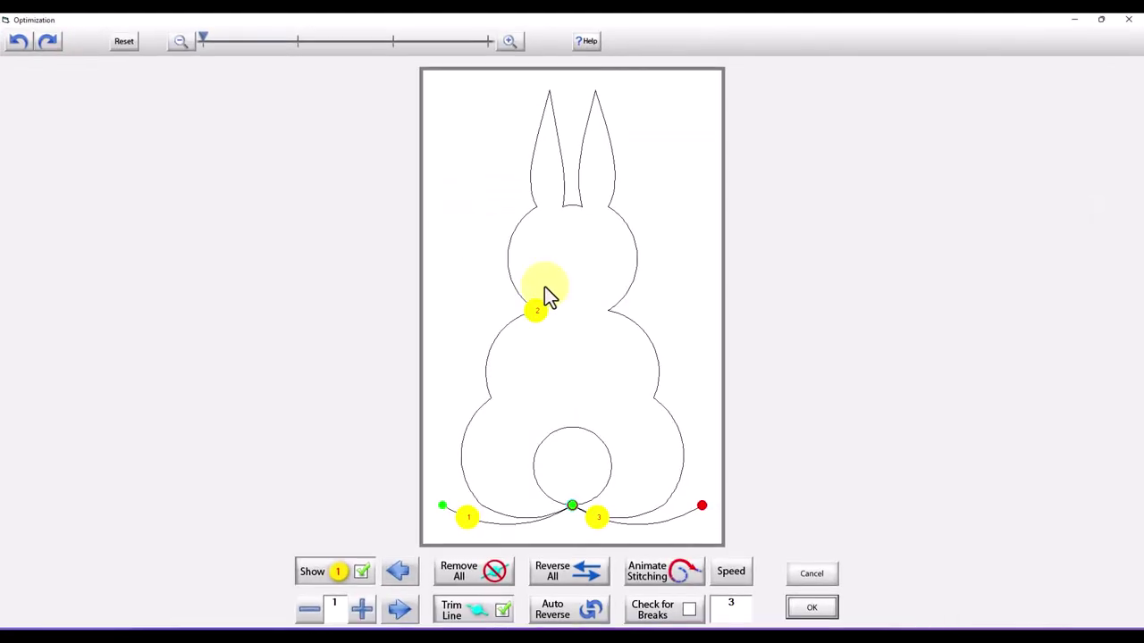
left_click(460, 577)
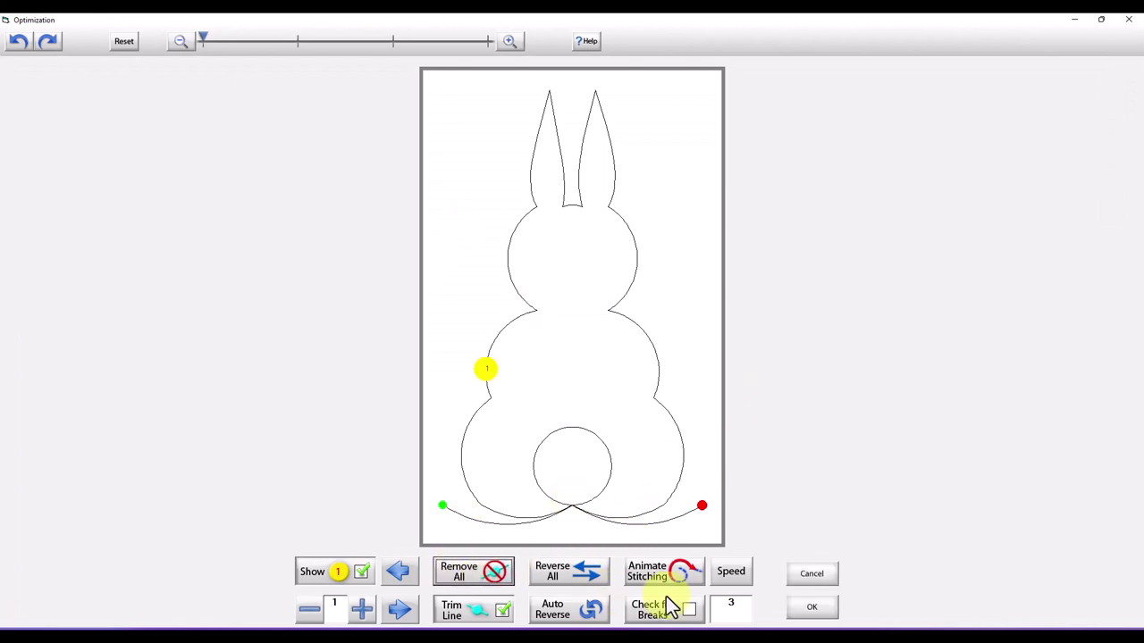
left_click(810, 615)
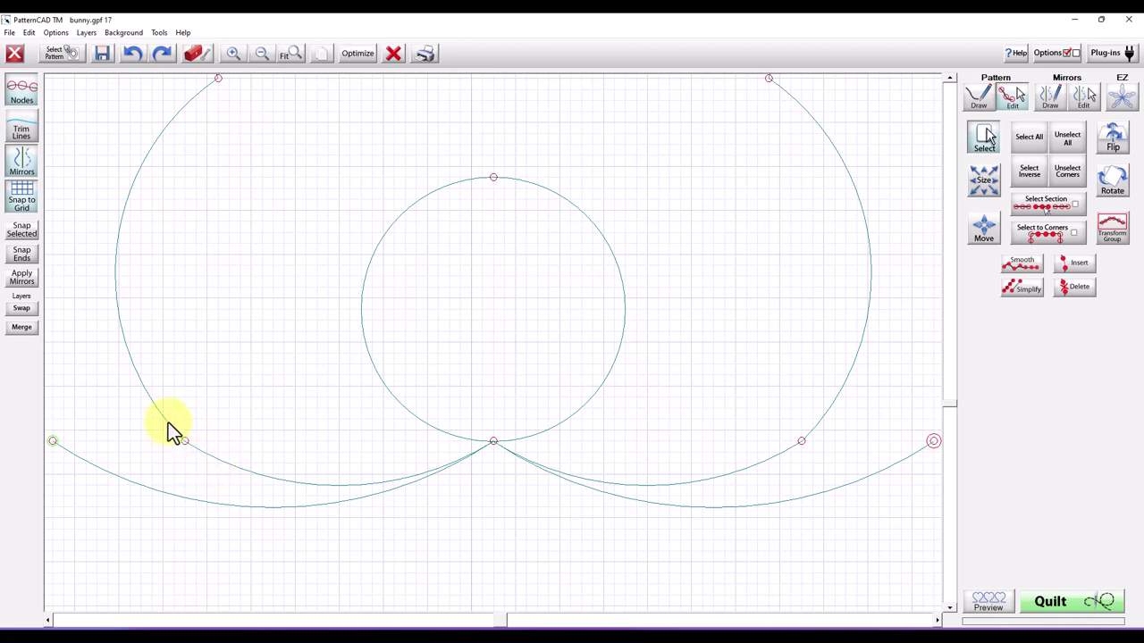
Select the end nodes of the bunny's two base curves and bend both curves slightly deeper by equal amounts
left_click_drag(168, 422, 196, 456)
left_click_drag(483, 419, 514, 456)
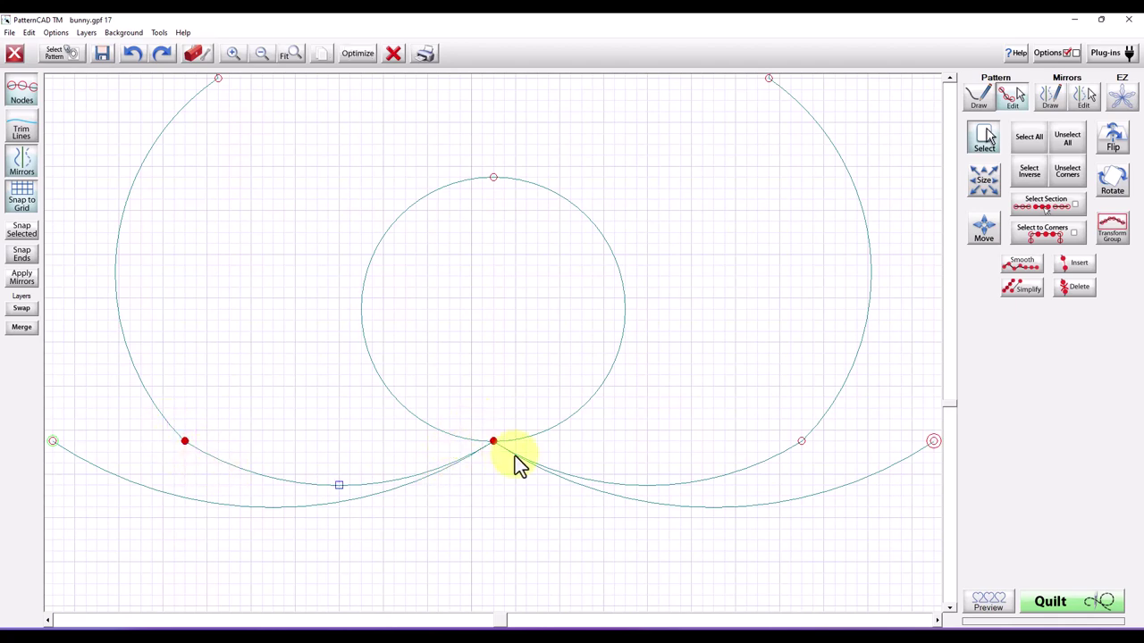
left_click_drag(818, 448, 821, 450)
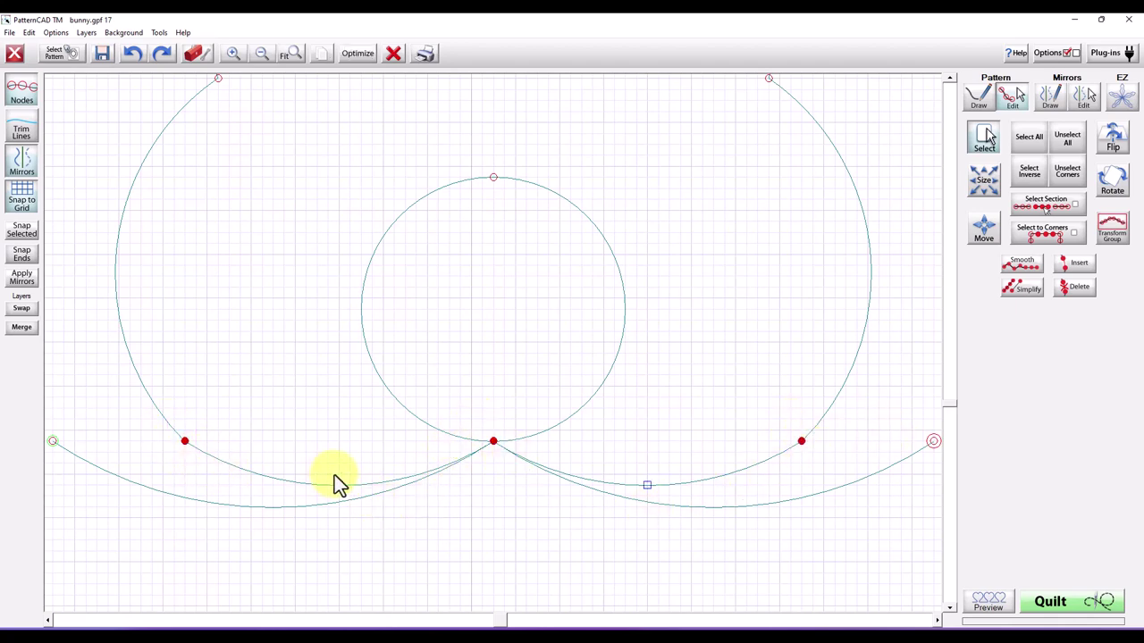
key("Delete")
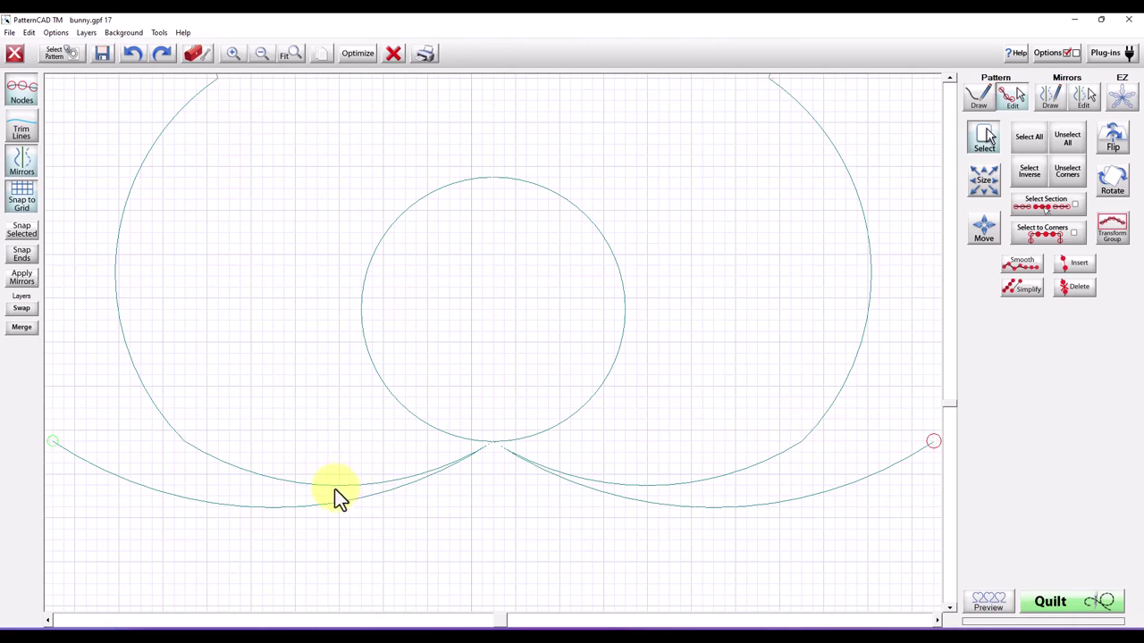
key("ctrl+z")
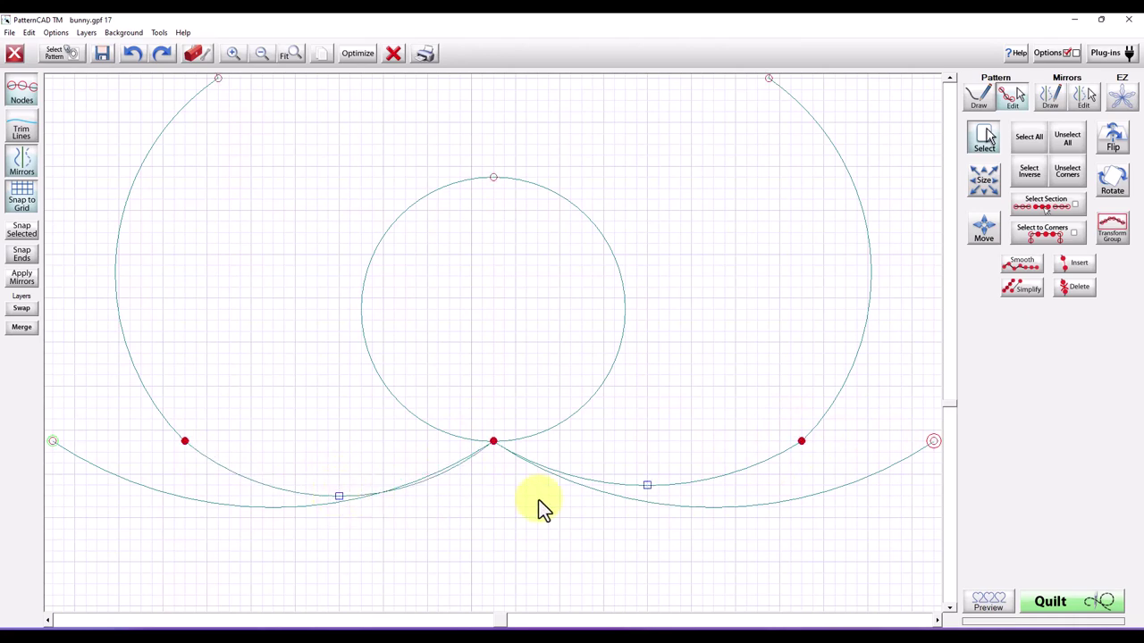
left_click_drag(646, 485, 647, 496)
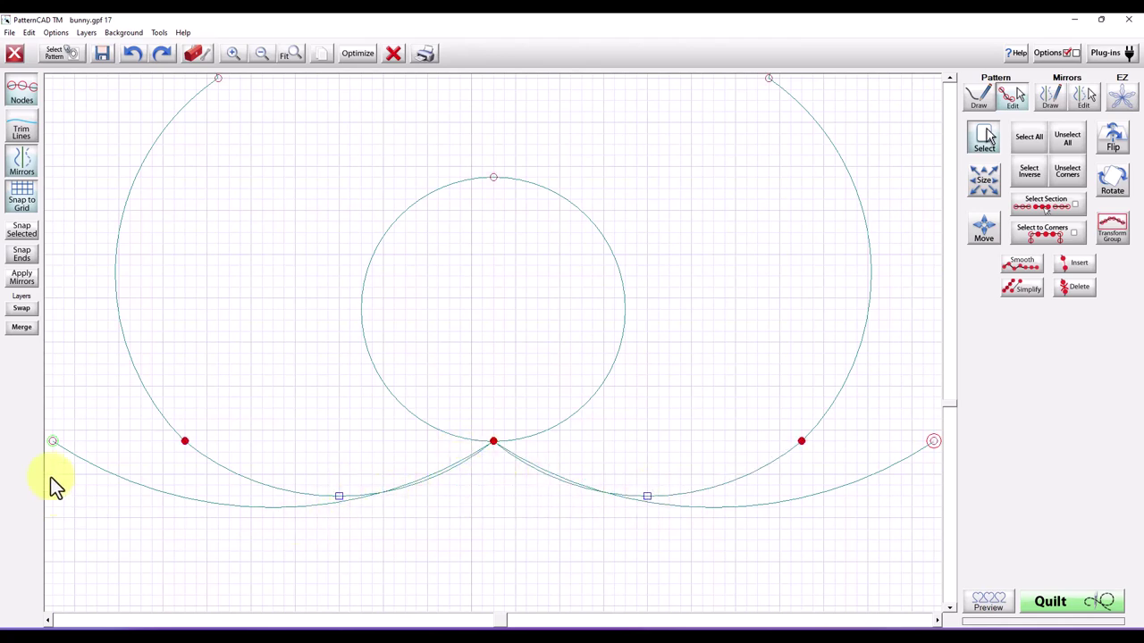
mouse_move(72, 458)
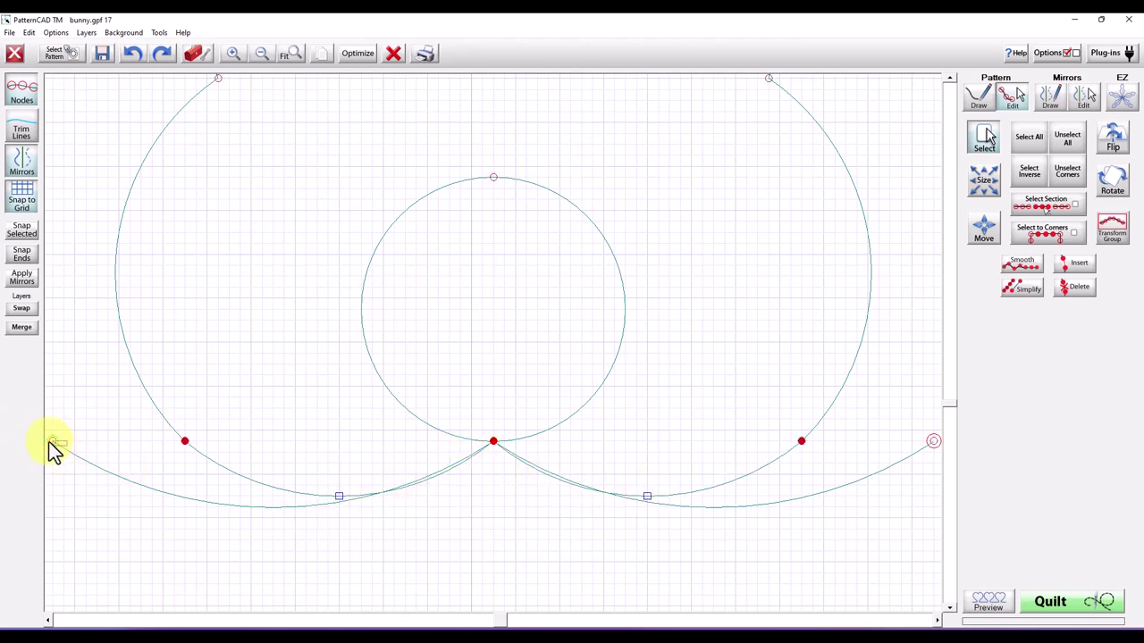
Select the outer end nodes of both connecting arcs and bend each arc slightly deeper by equal amounts
left_click(273, 513)
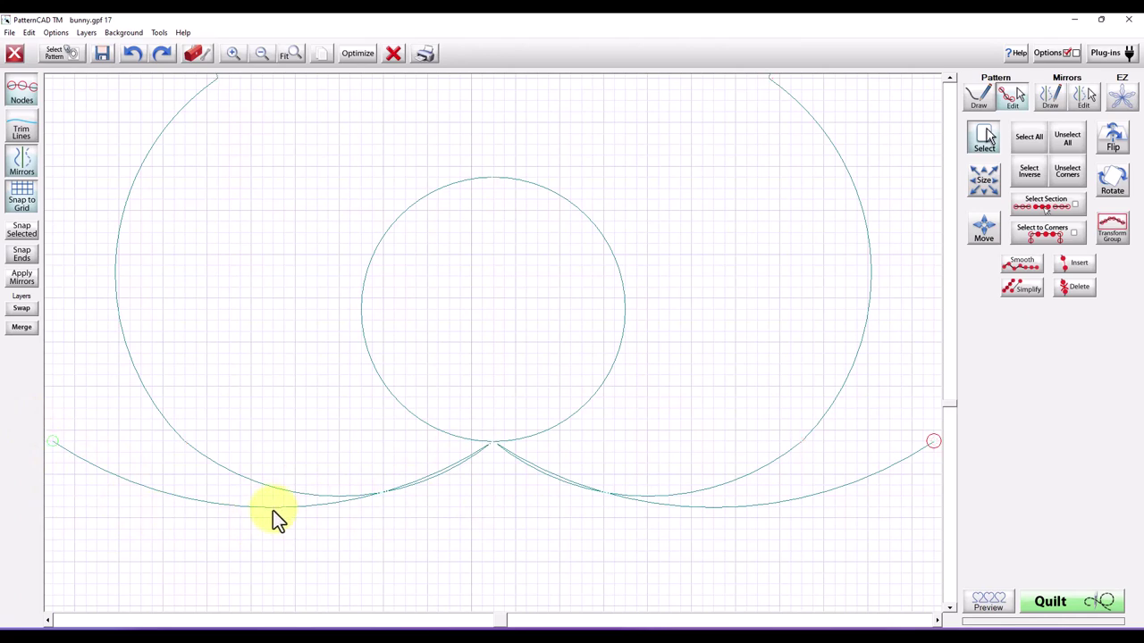
left_click_drag(272, 510, 273, 515)
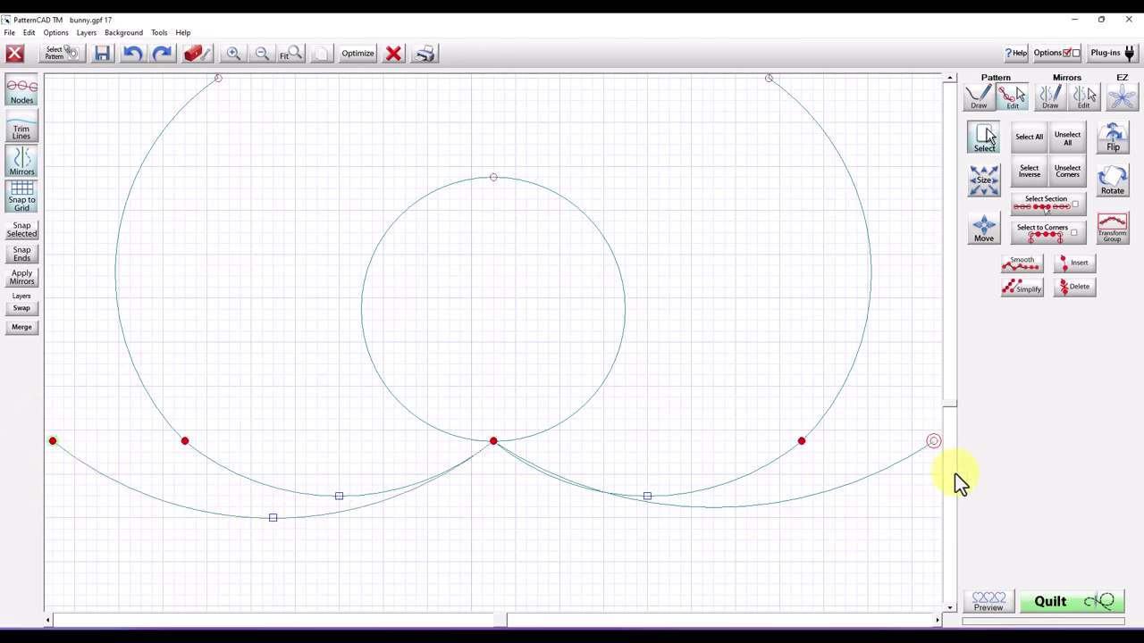
mouse_move(938, 455)
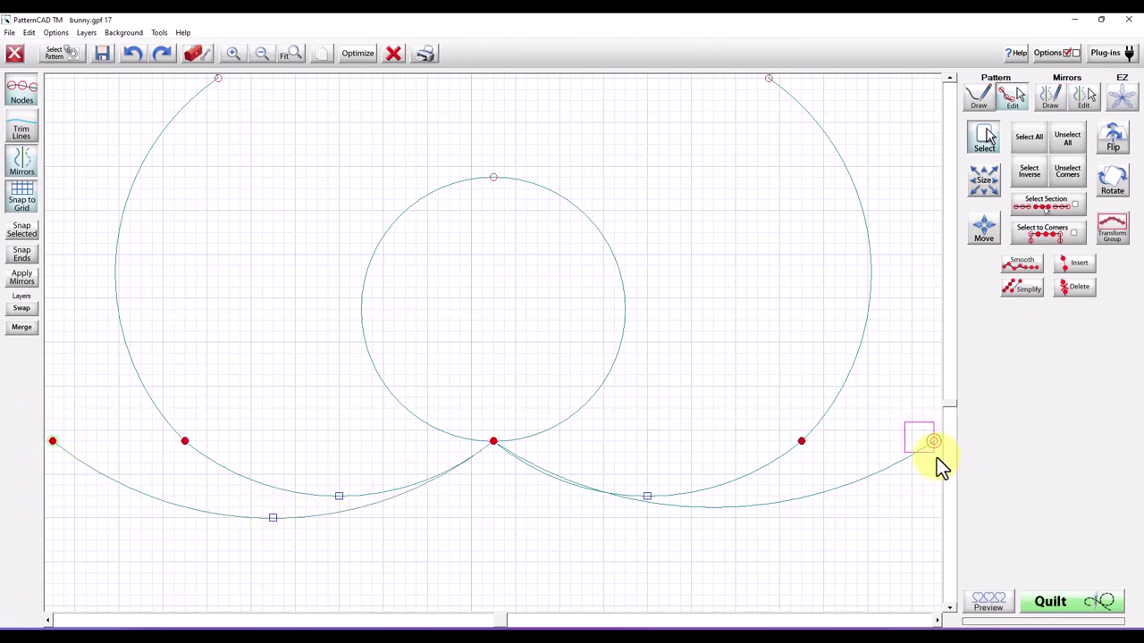
left_click_drag(710, 507, 710, 516)
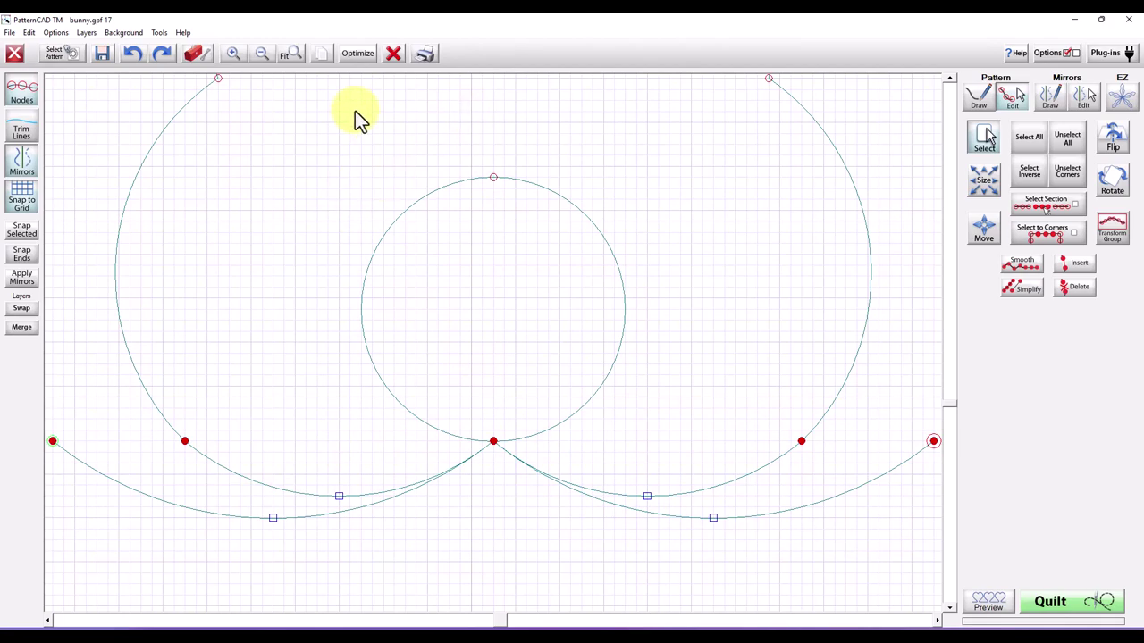
Check the single stitching path in the optimization, accept it, and flatten the pattern
left_click(356, 55)
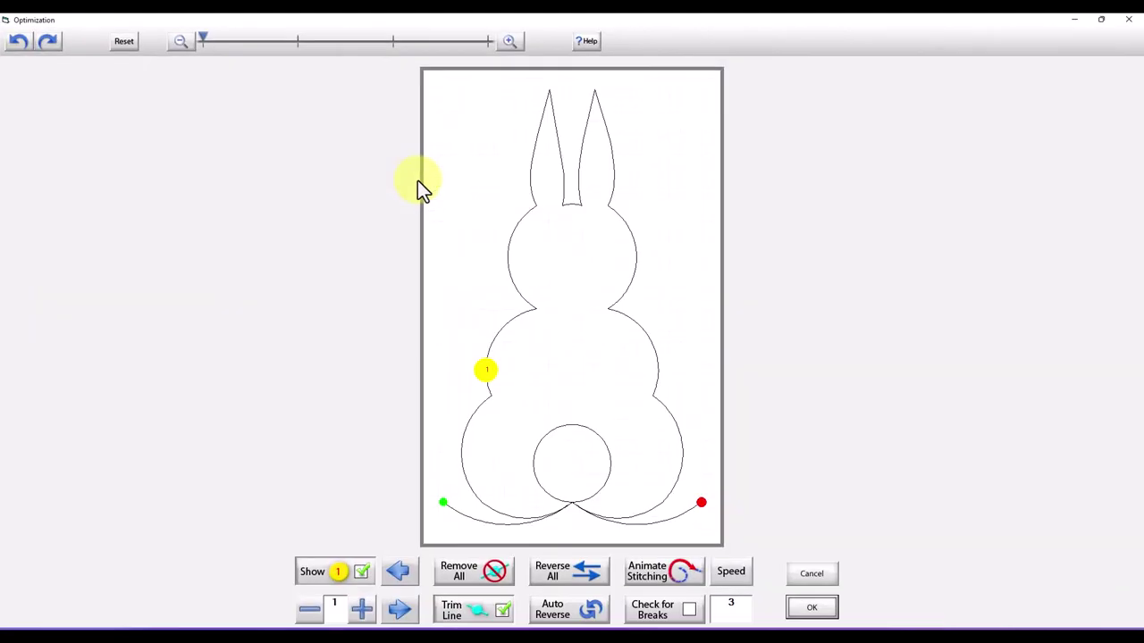
left_click(518, 521)
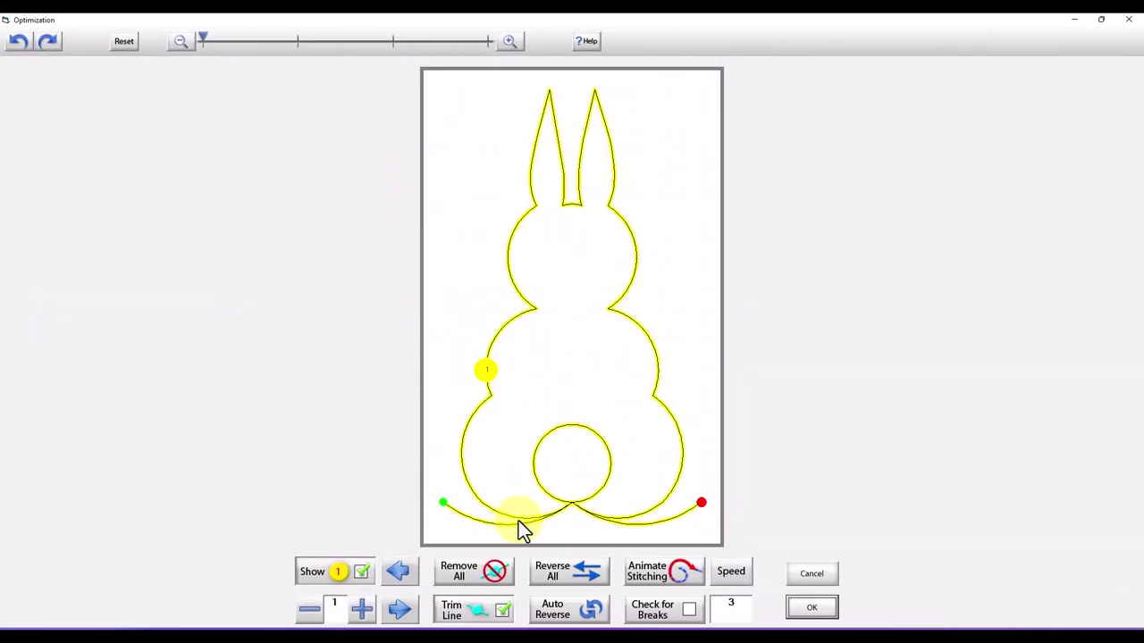
left_click(811, 608)
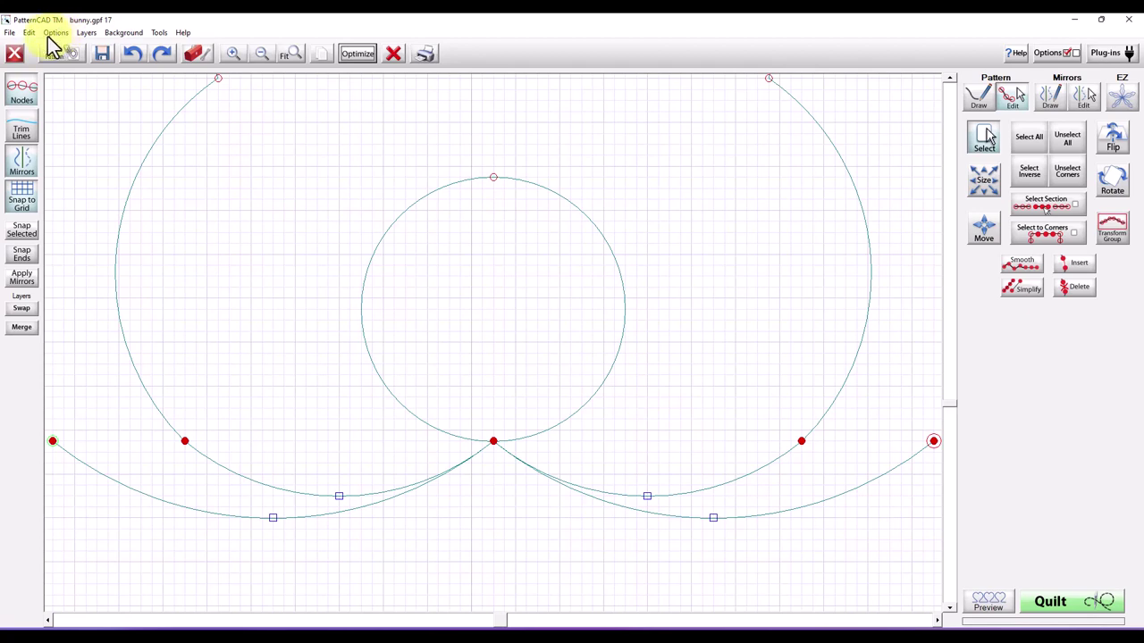
left_click(12, 34)
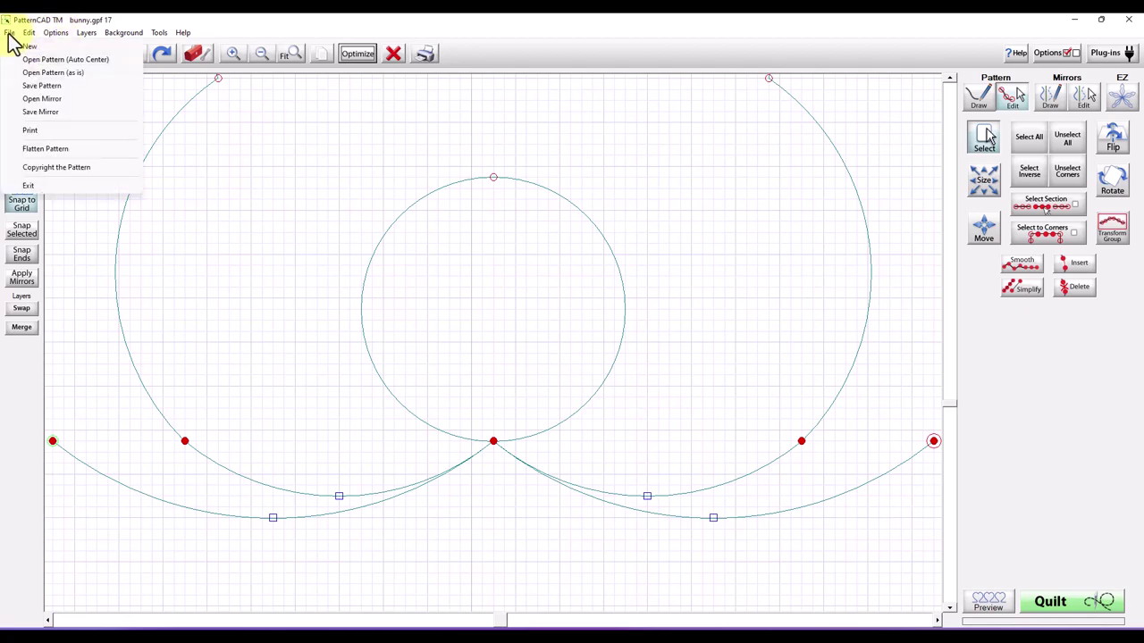
left_click(71, 151)
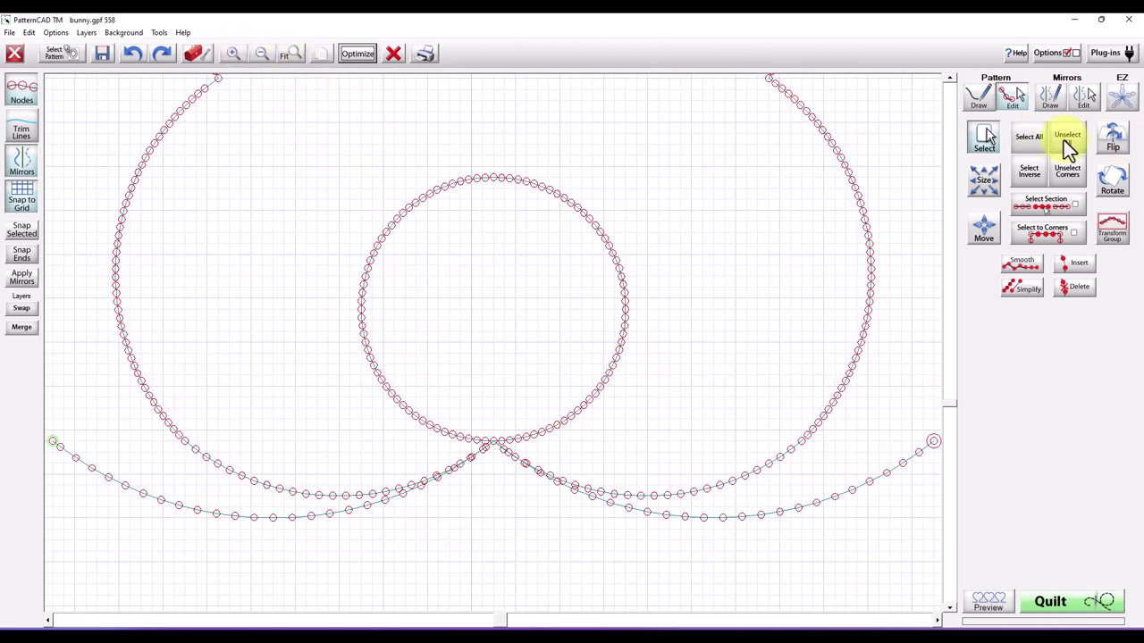
Fit the flattened pattern to the viewing area and preview it as a repeating panto
left_click(294, 56)
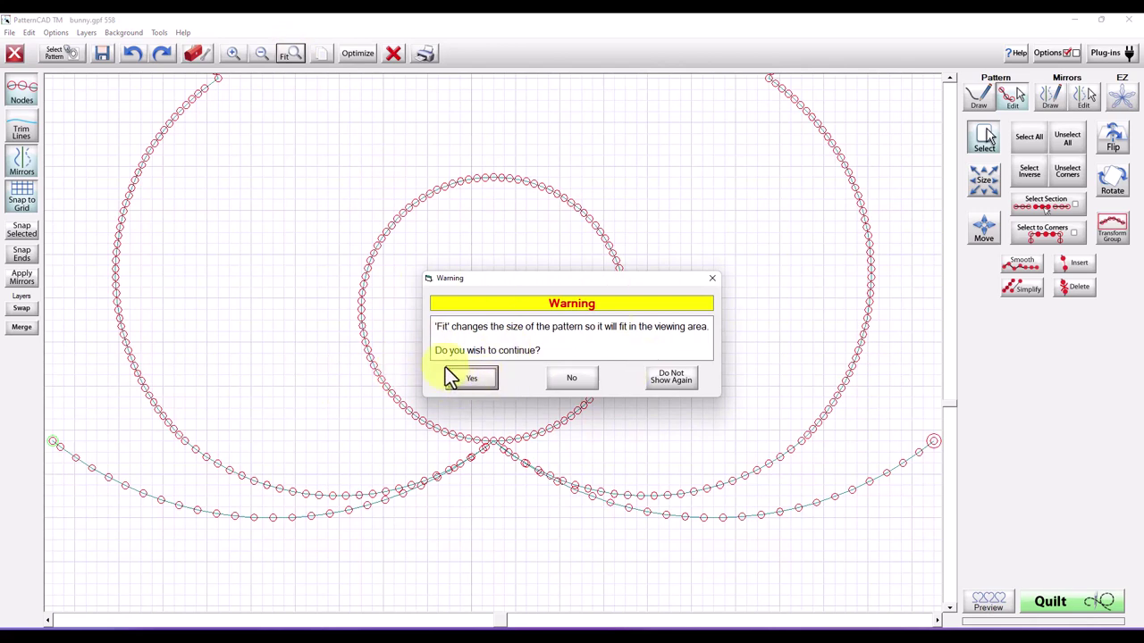
left_click(470, 384)
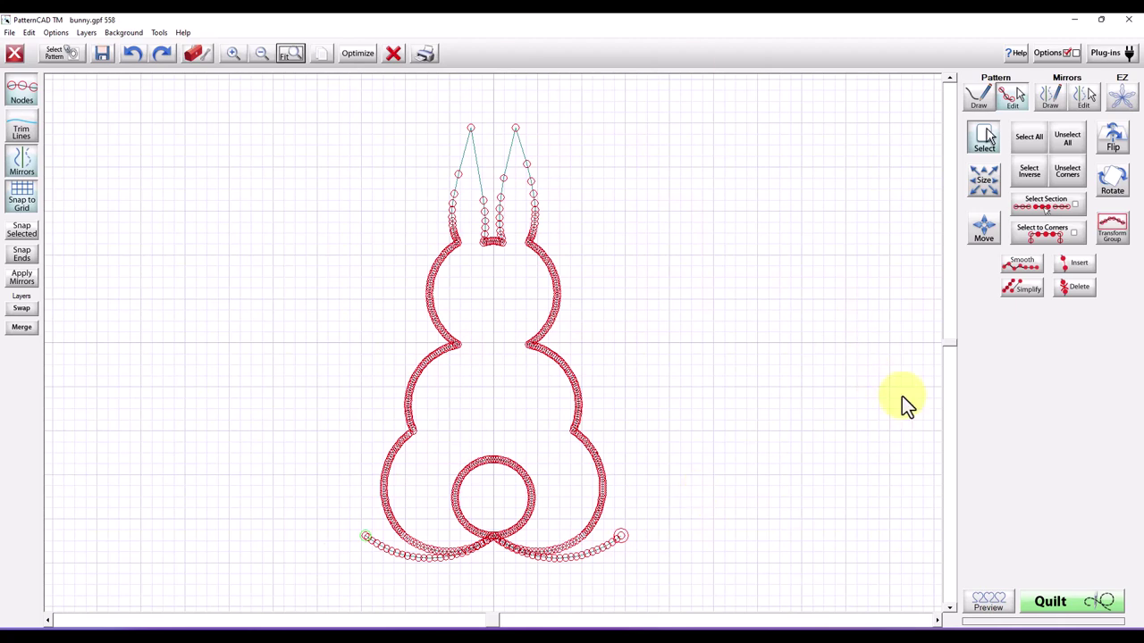
left_click(992, 607)
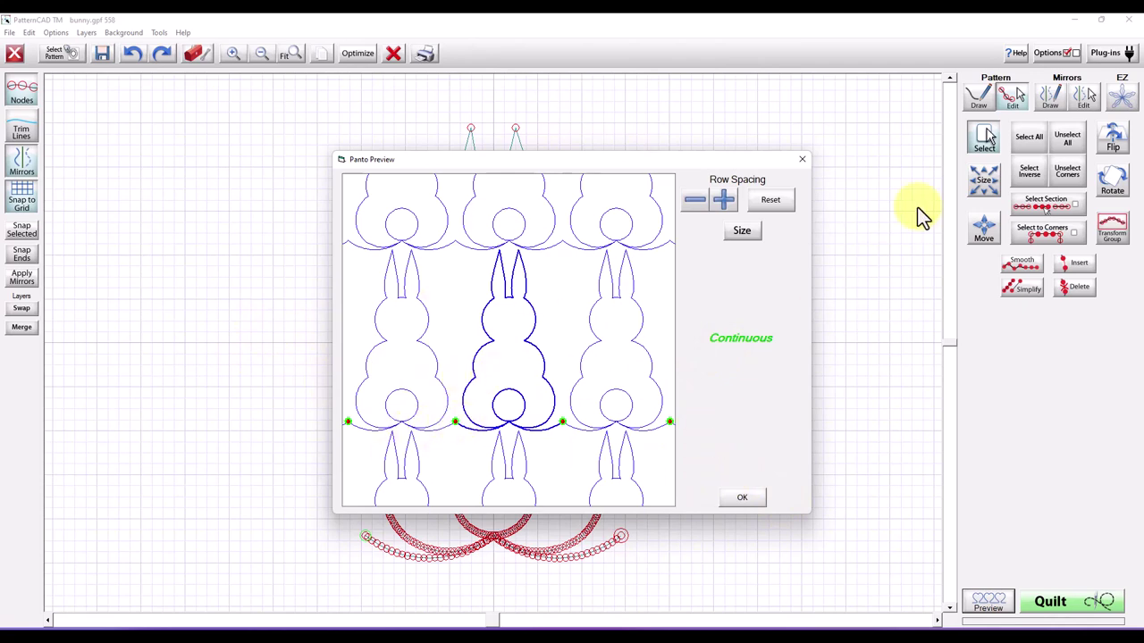
left_click(801, 160)
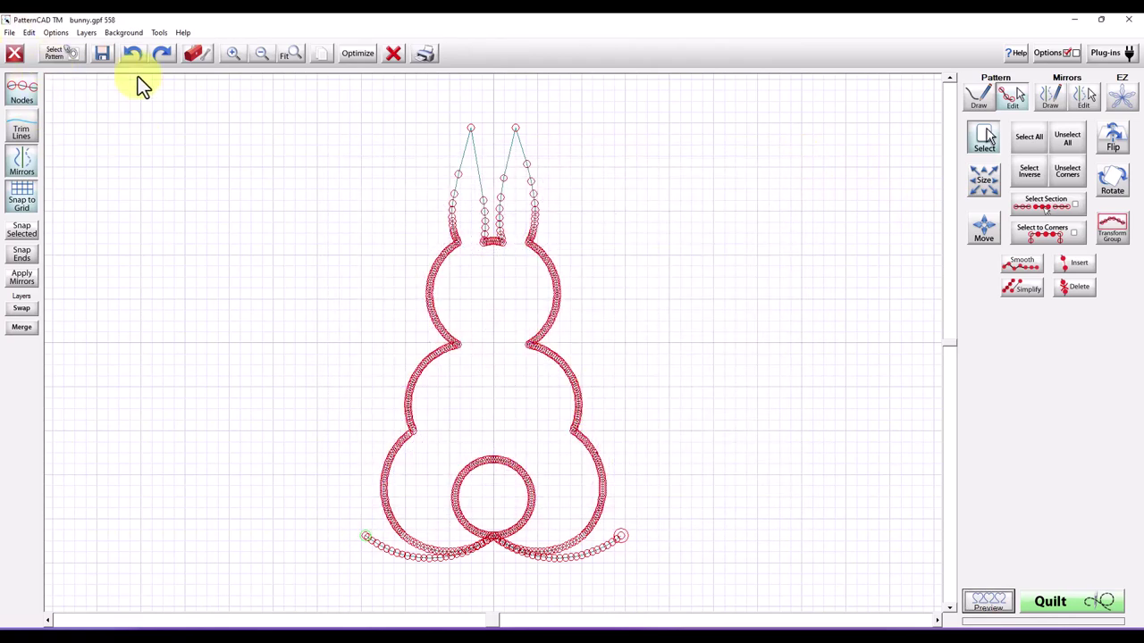
Save the flattened pattern as "bunny panto" in GPF format in the VIDEO folder
left_click(98, 56)
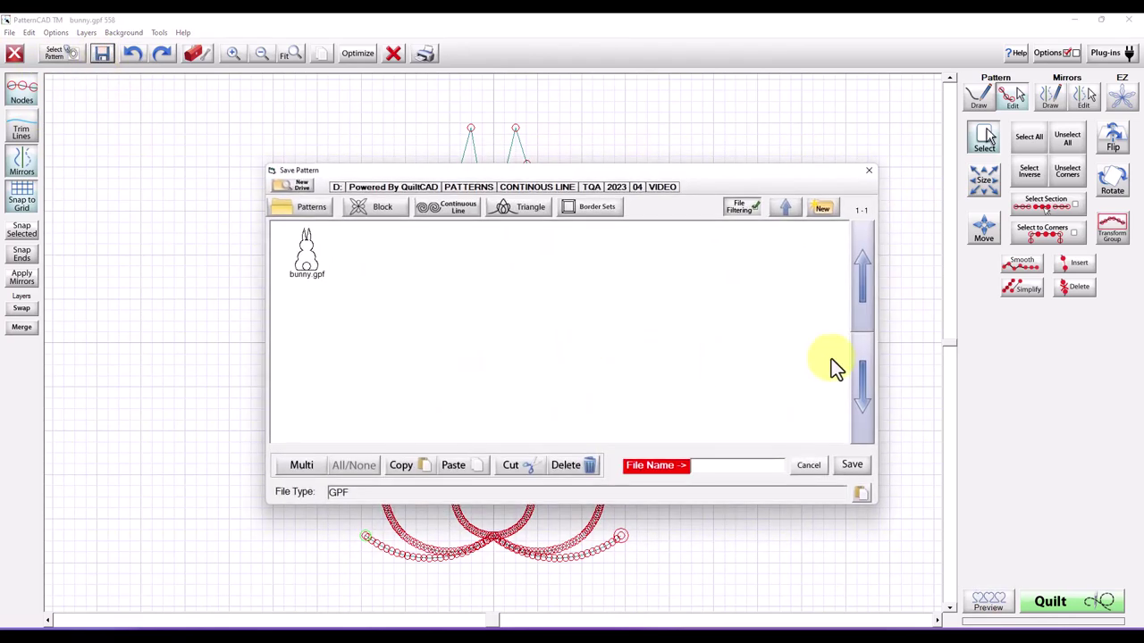
left_click(699, 465)
type("bunny")
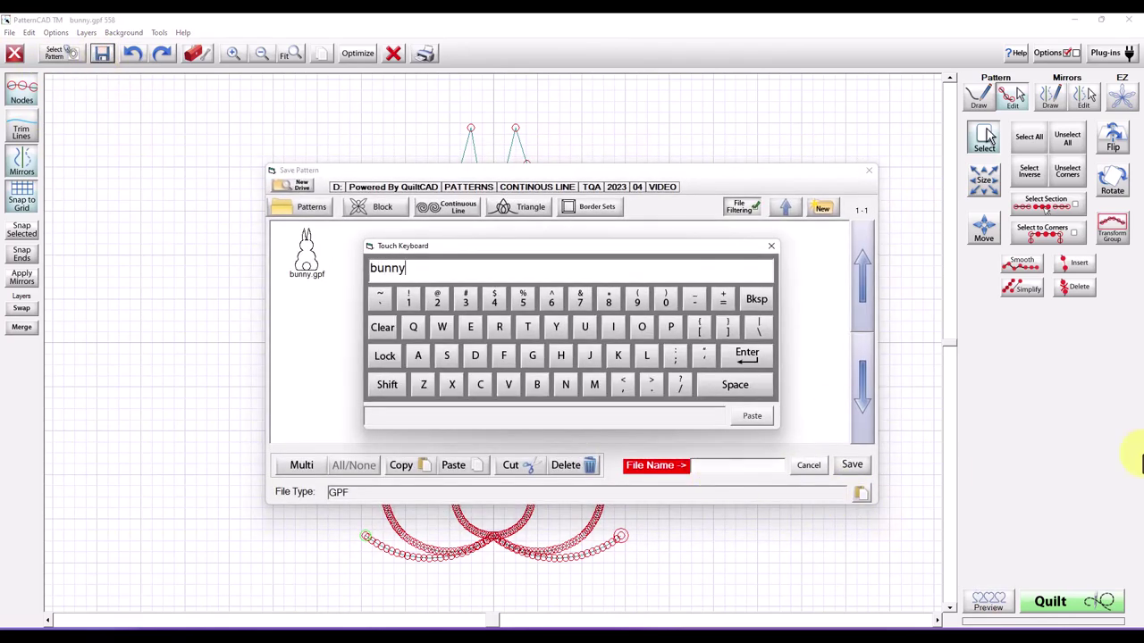
type(" panto")
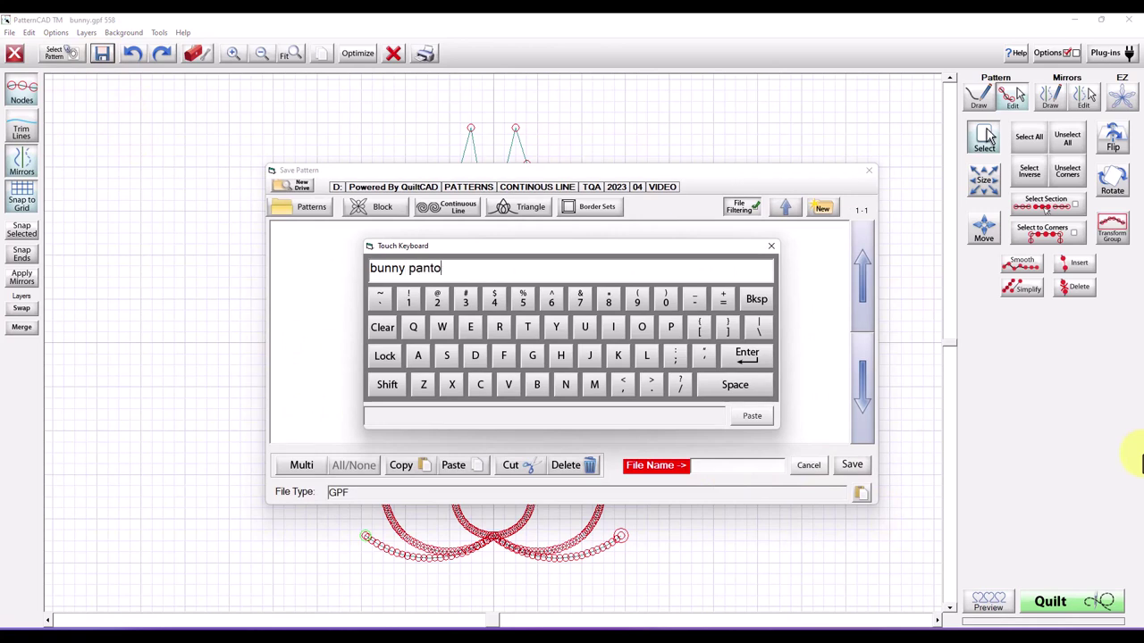
left_click(755, 352)
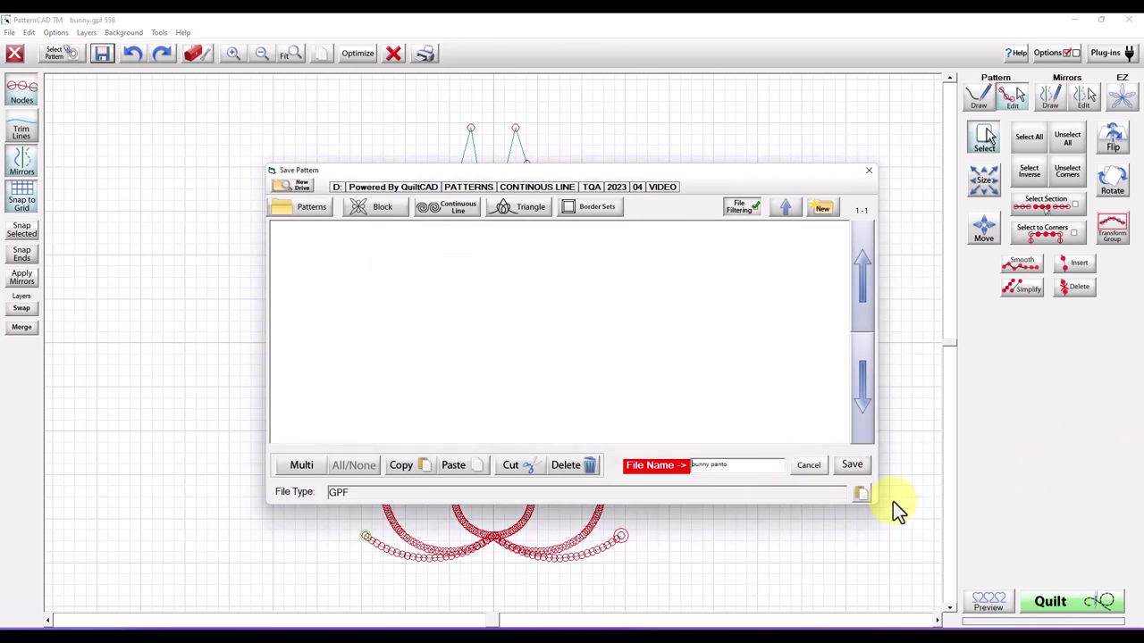
left_click(853, 466)
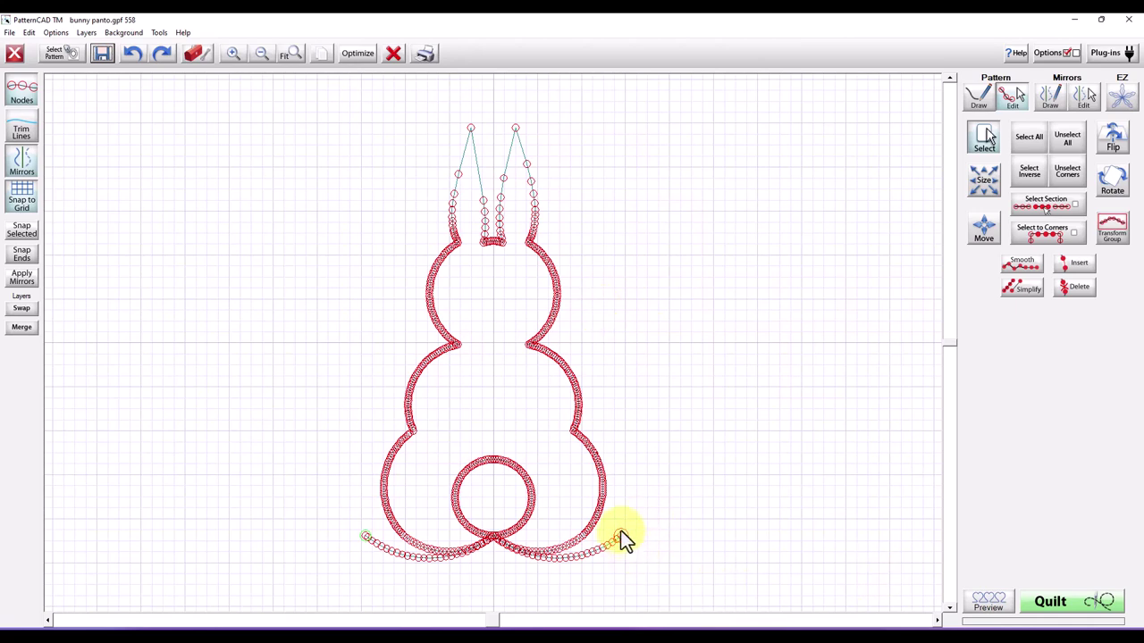
Clear the canvas, then open hop panto.gpf from the 04 folder and preview its panto repeat
left_click(398, 56)
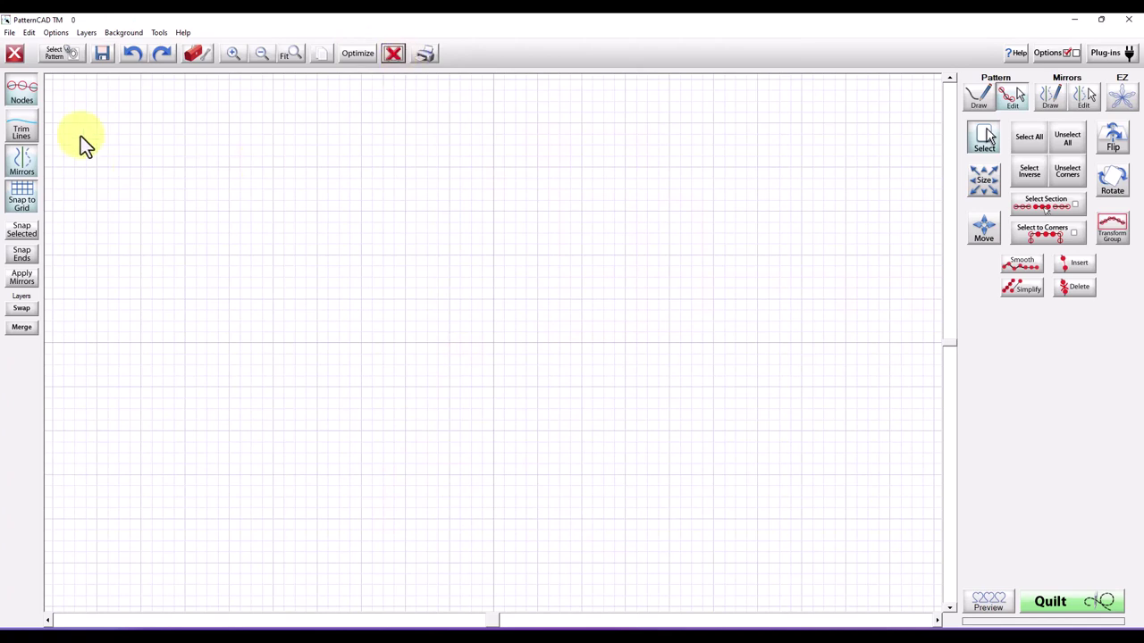
left_click(65, 52)
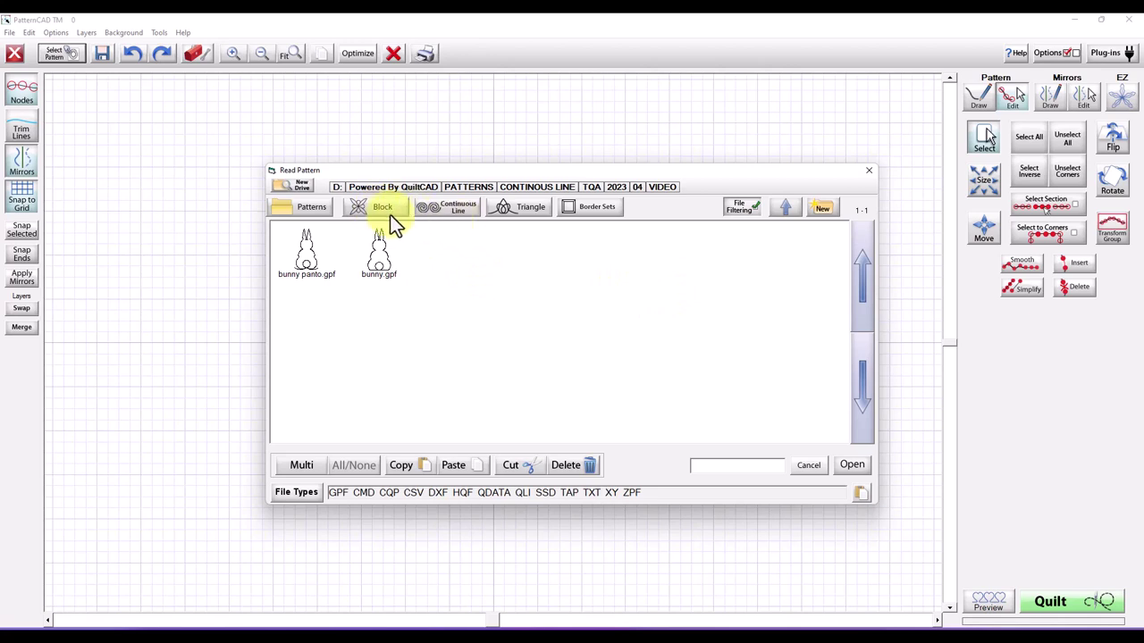
left_click(636, 186)
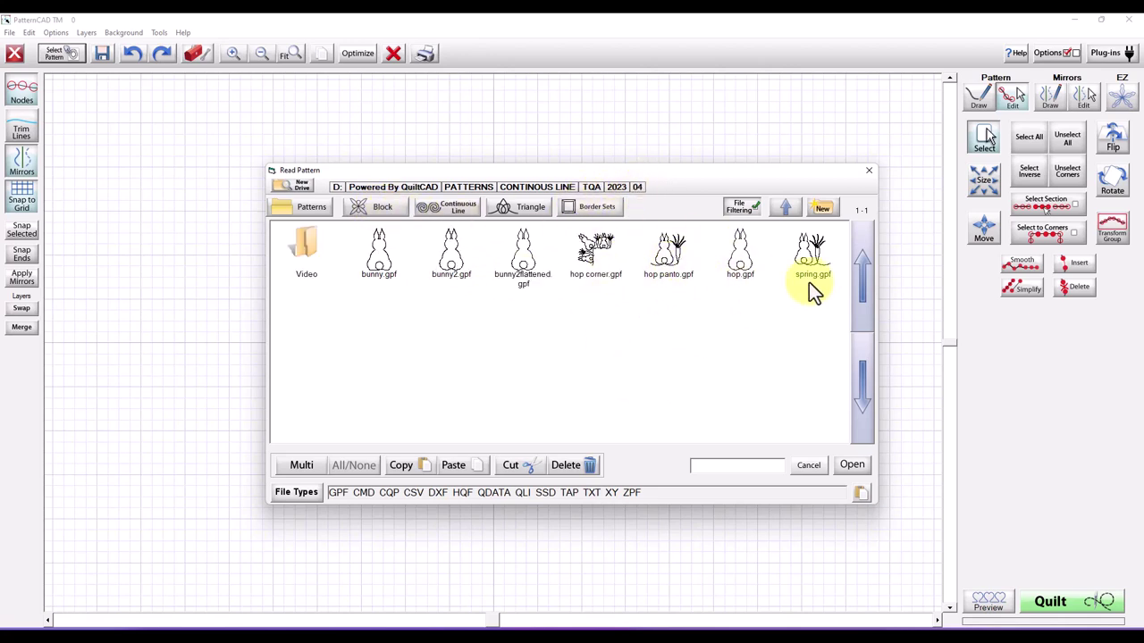
double_click(675, 270)
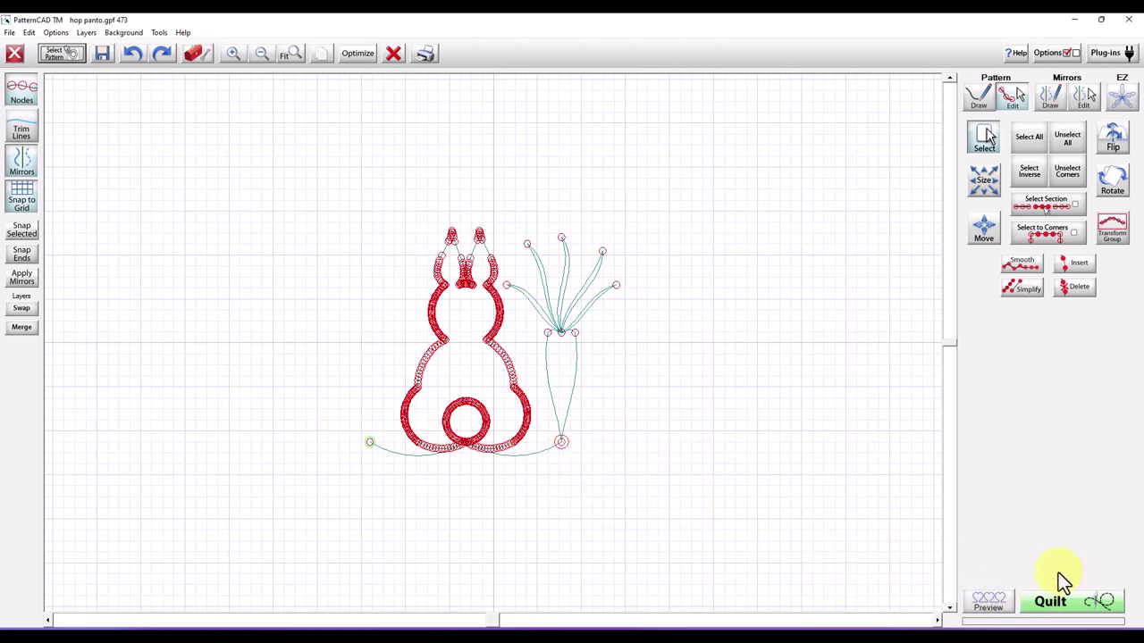
left_click(990, 607)
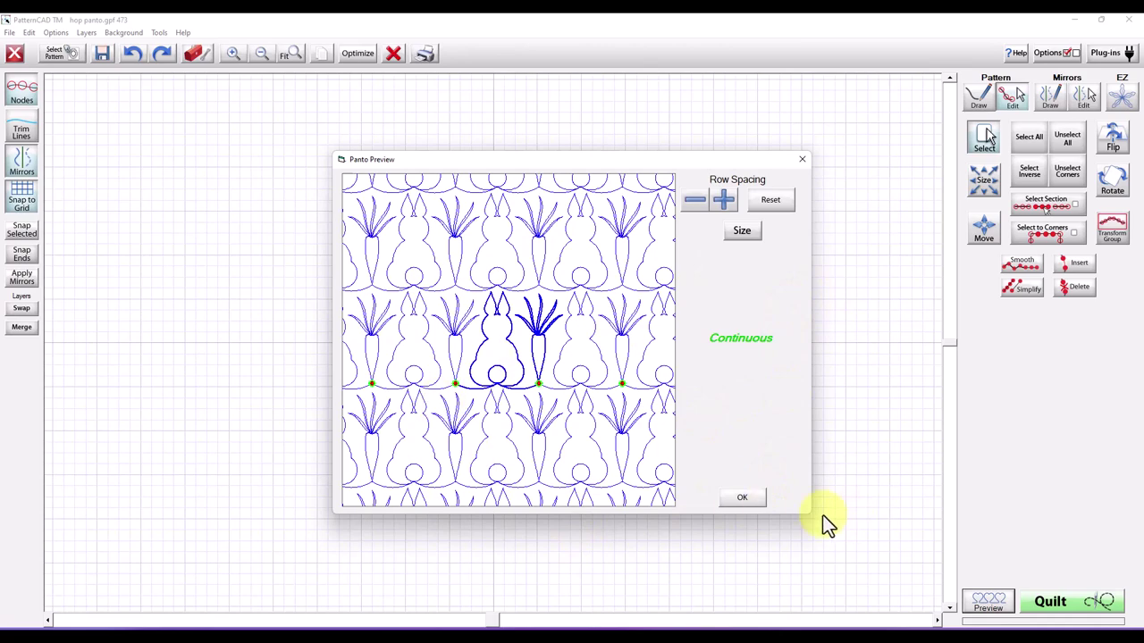
left_click(742, 499)
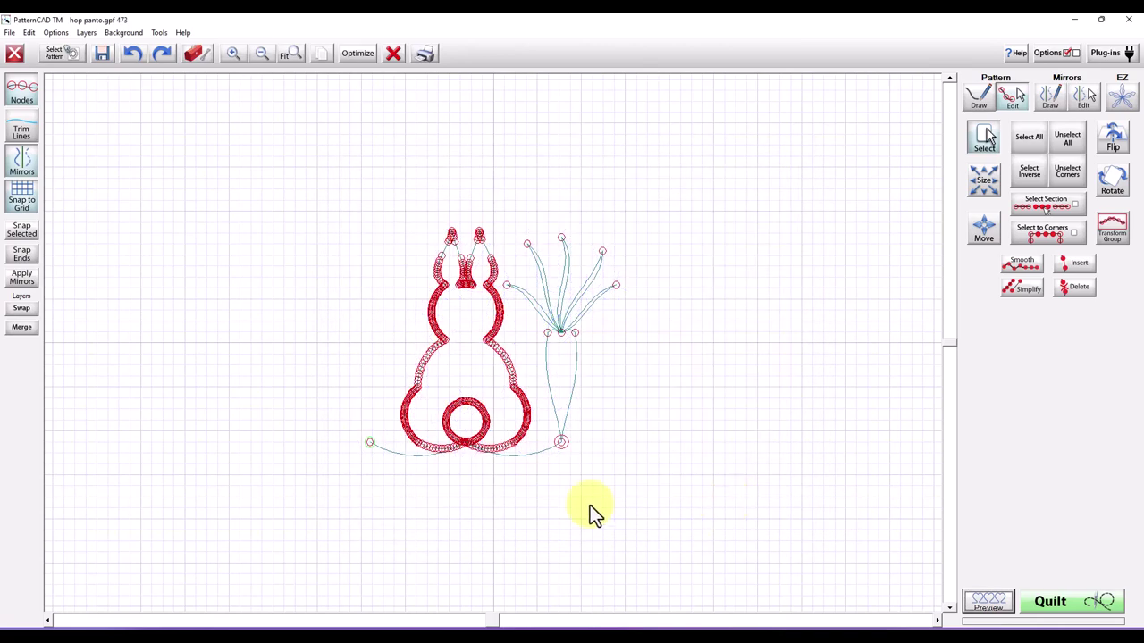
Open hop corner.gpf in place of the current pattern and hide its nodes to view the design
left_click(70, 54)
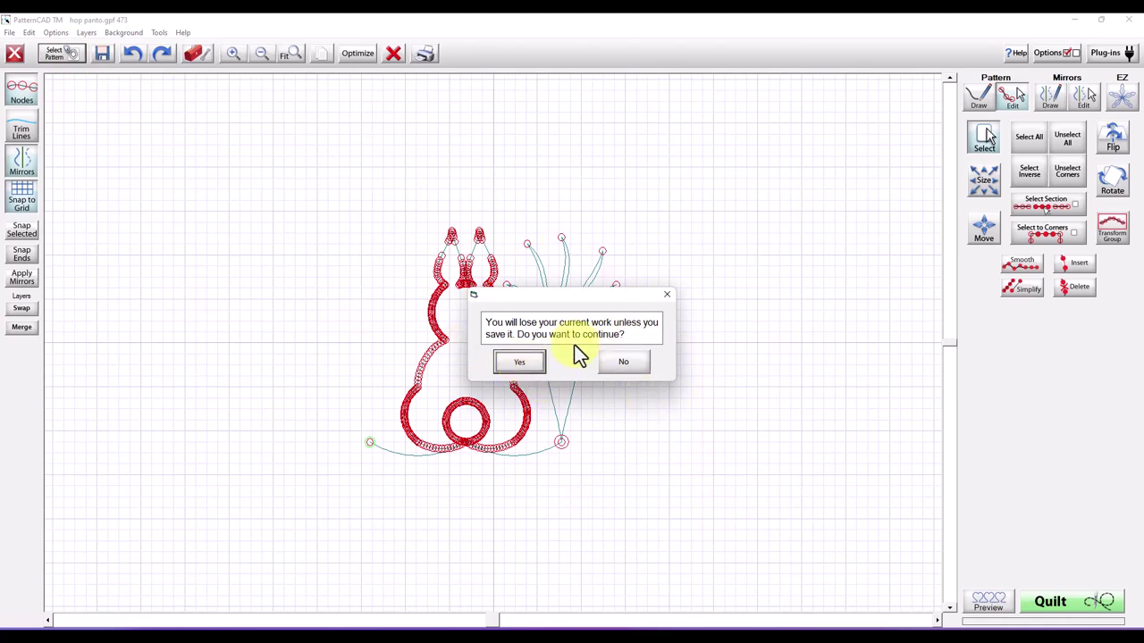
left_click(522, 361)
double_click(599, 259)
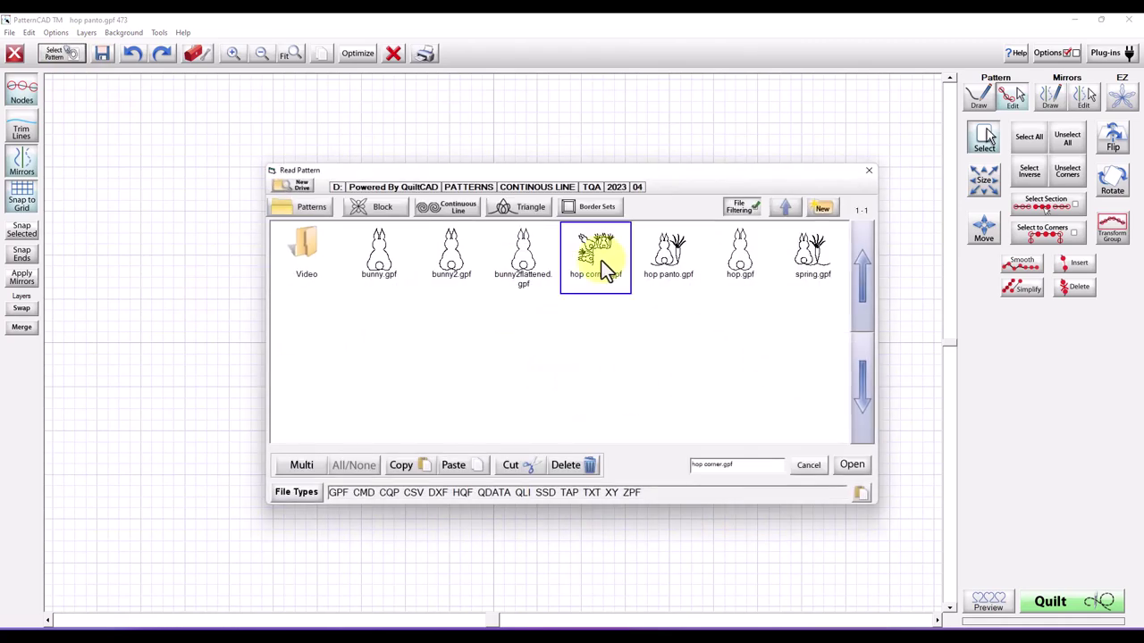
left_click(20, 89)
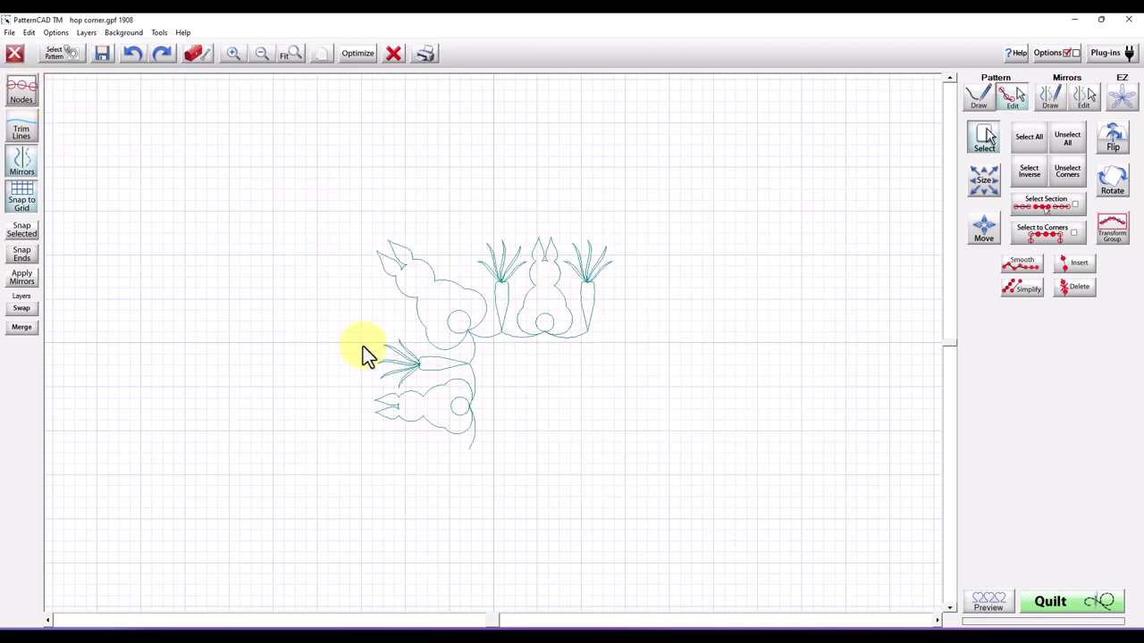